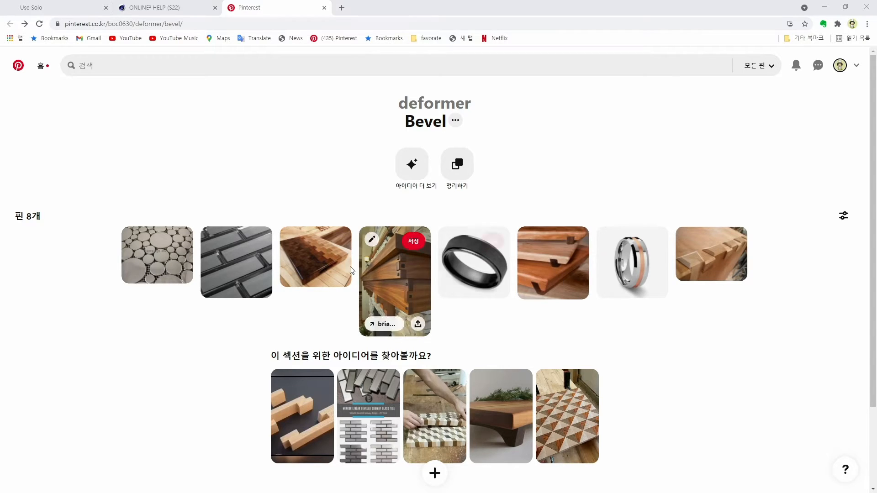
Step: Open the wooden cutting board pin as a bevel reference, and switch to Cinema 4D to view the bevel example scene
click(320, 261)
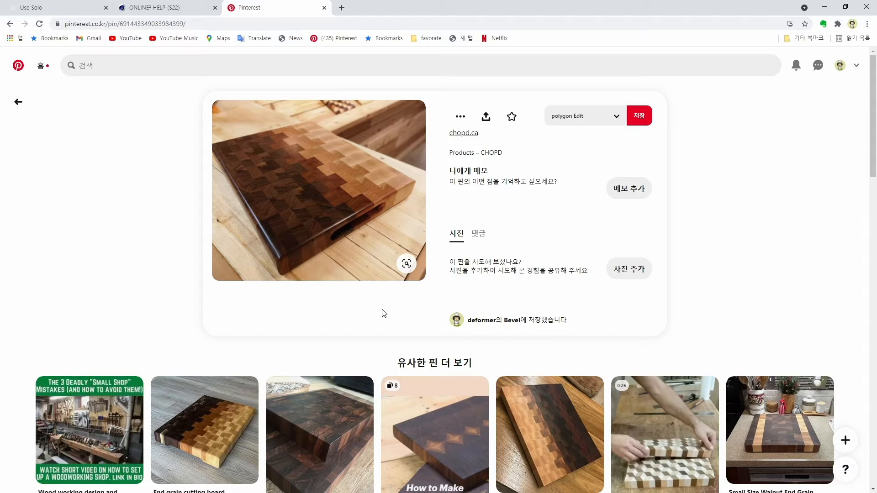
key(alt+Tab)
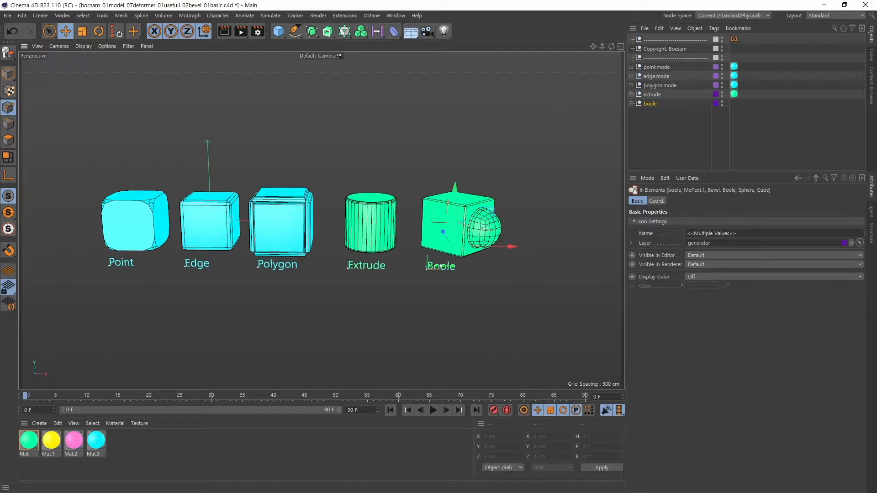
alt+right_drag(231, 153, 281, 150)
alt+middle_drag(346, 163, 350, 173)
alt+drag(373, 201, 373, 190)
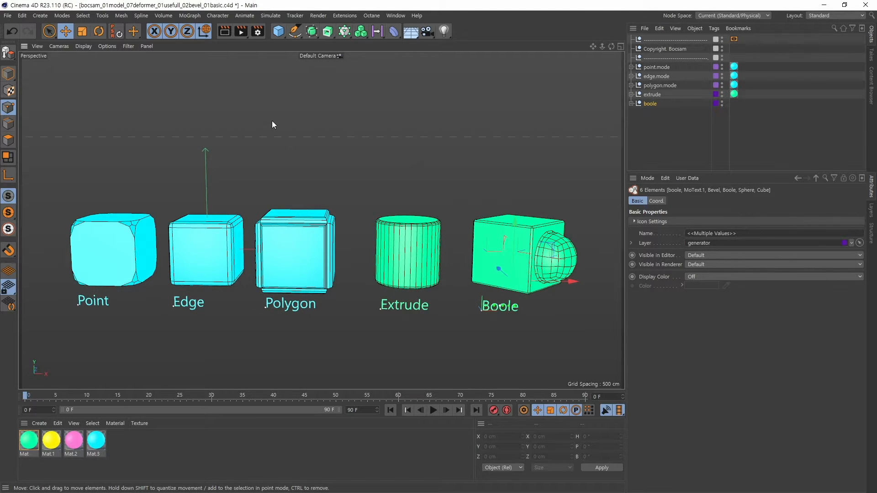
key(alt)
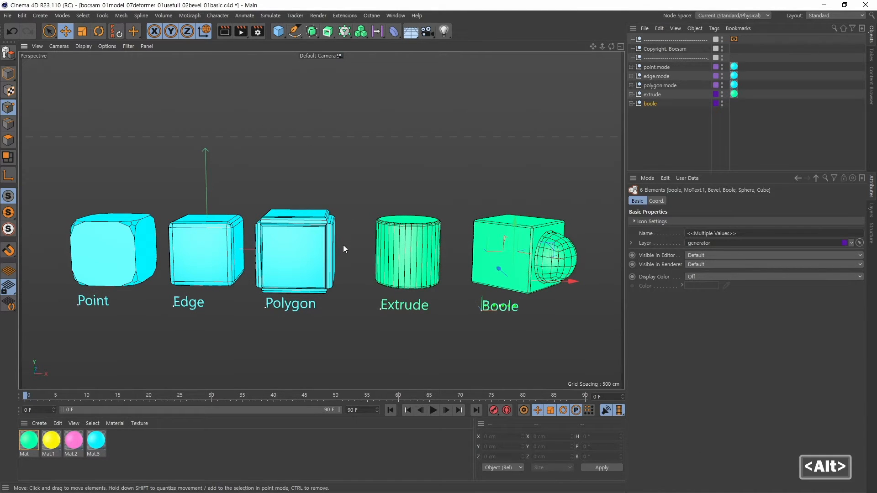
alt+right_drag(357, 283, 365, 283)
alt+middle_drag(232, 278, 255, 278)
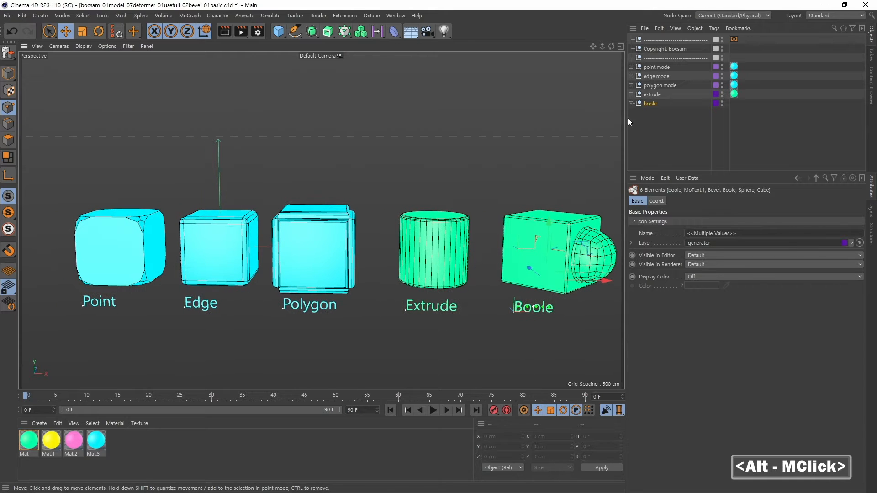
Step: Expand the point.mode group and its Cube, and select the Bevel deformer to examine it on the Point cube
click(632, 67)
click(636, 76)
click(655, 76)
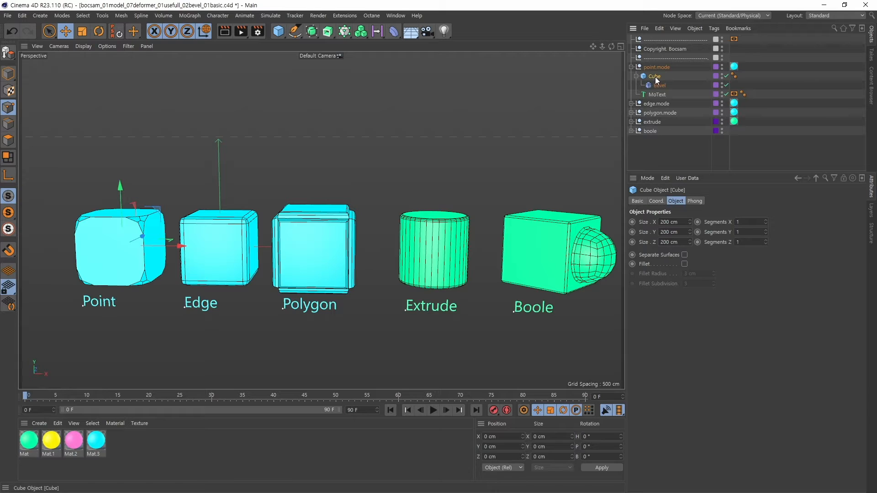
click(659, 86)
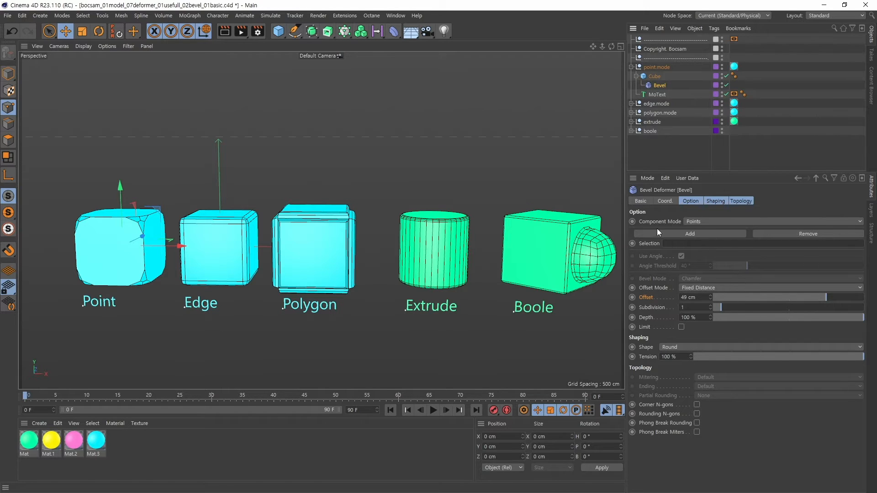
alt+middle_drag(71, 247, 267, 245)
alt+right_drag(267, 246, 386, 227)
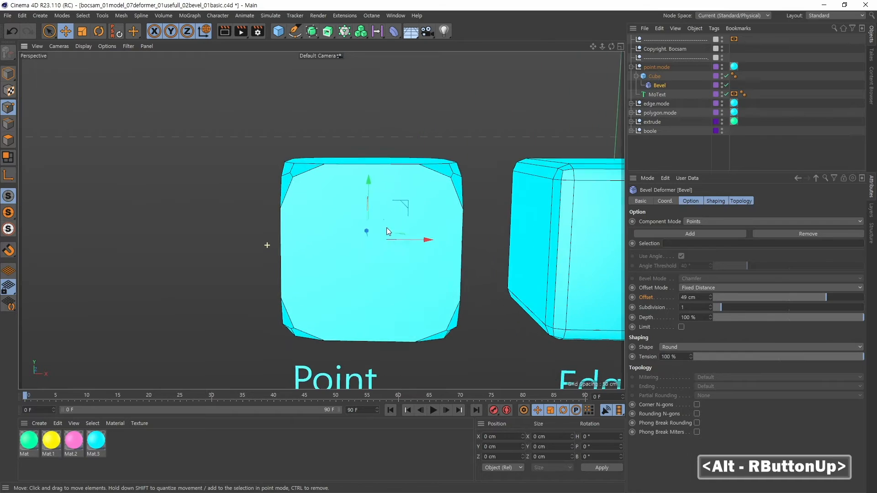
alt+middle_drag(387, 227, 366, 218)
alt+right_drag(366, 218, 368, 208)
alt+drag(368, 208, 487, 187)
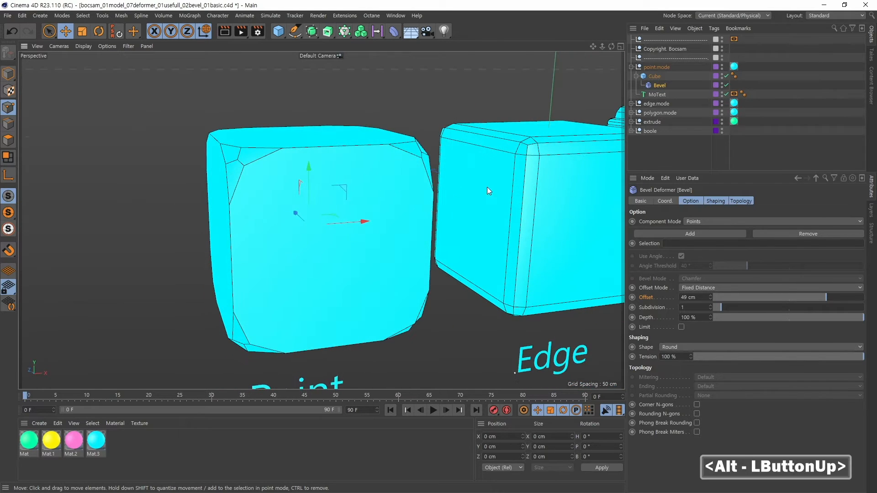
Step: Disable the Point cube's Bevel deformer to inspect the plain cube, and re-enable it
click(726, 85)
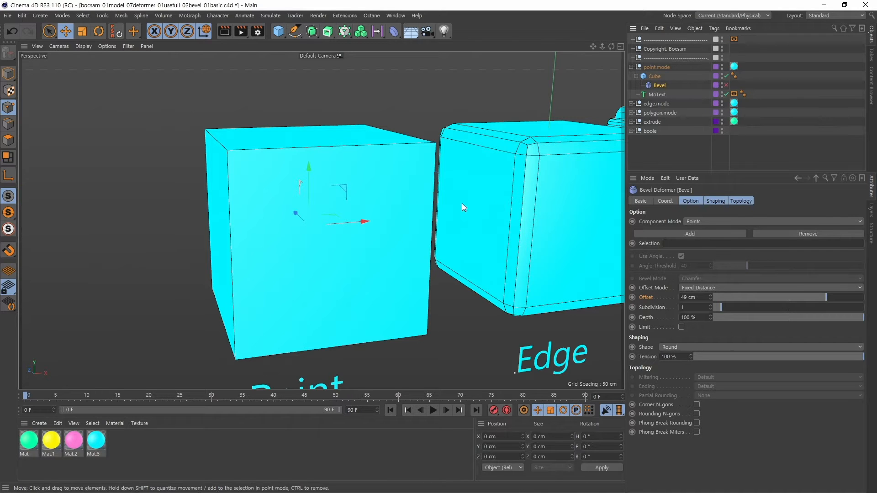
alt+middle_drag(448, 180, 443, 166)
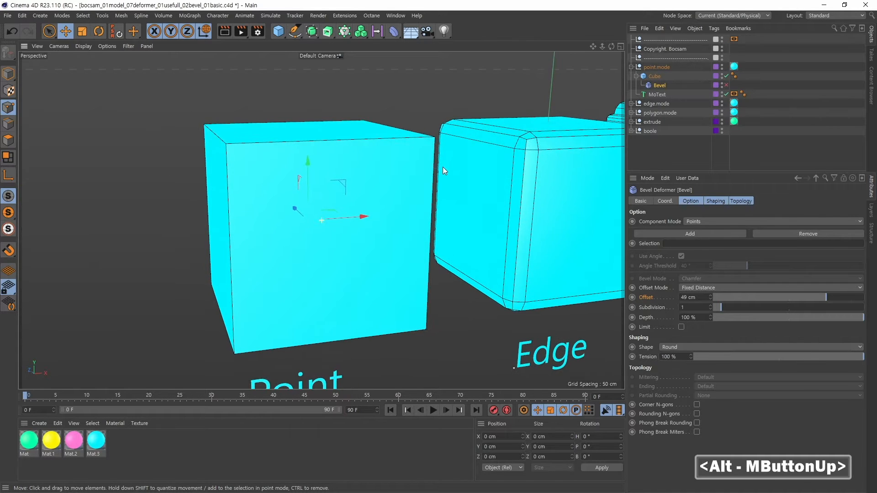
alt+drag(442, 166, 427, 190)
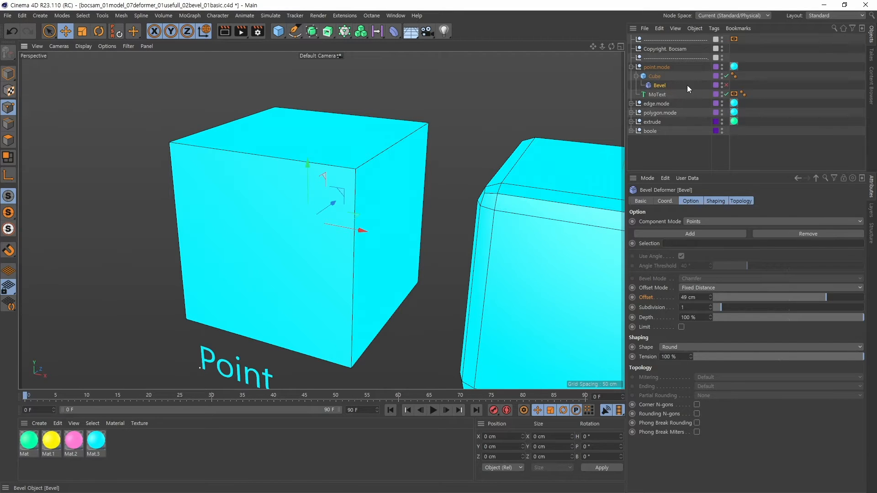
click(727, 86)
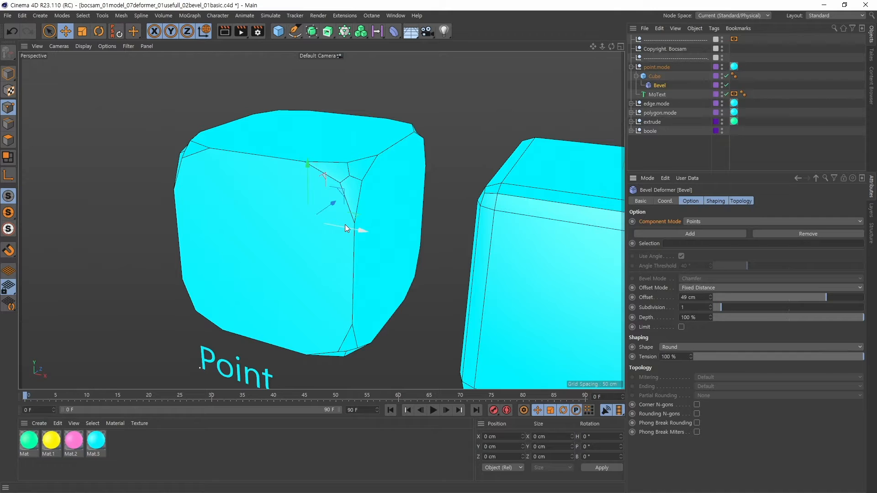
Step: Try the Edges and Polygons component modes on the Point cube's Bevel deformer, and return it to Points
click(714, 222)
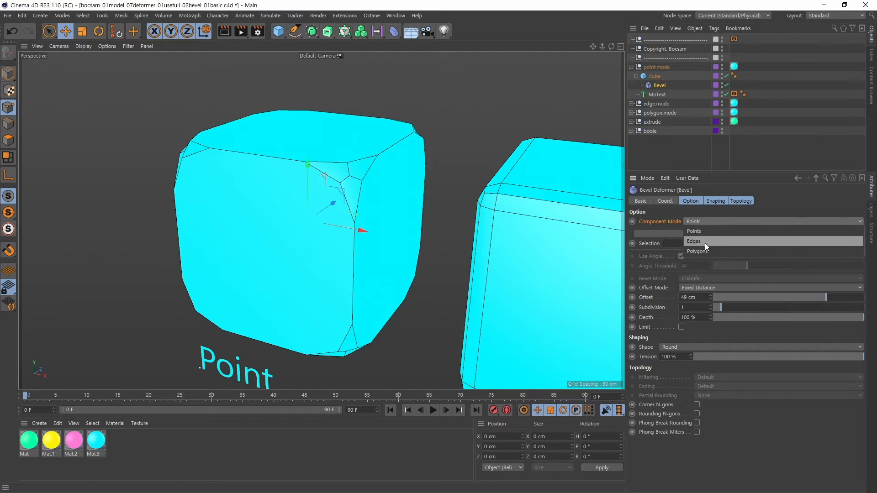
click(663, 85)
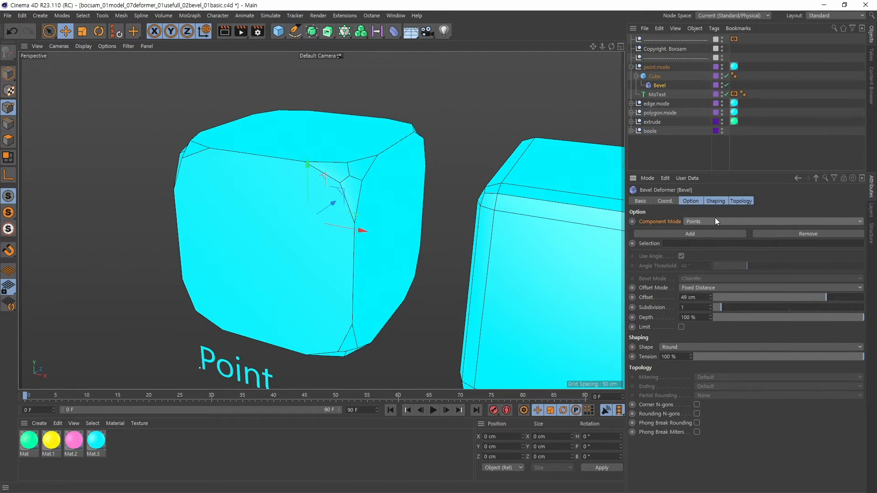
click(700, 222)
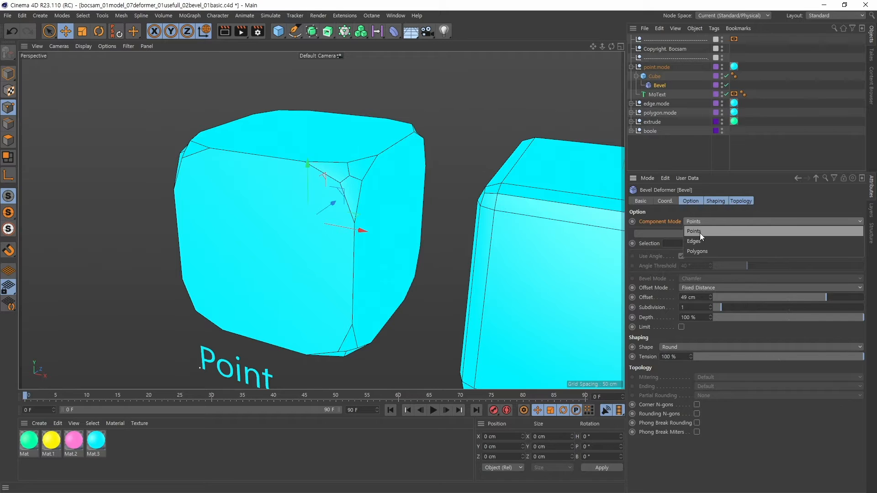
click(702, 241)
click(708, 221)
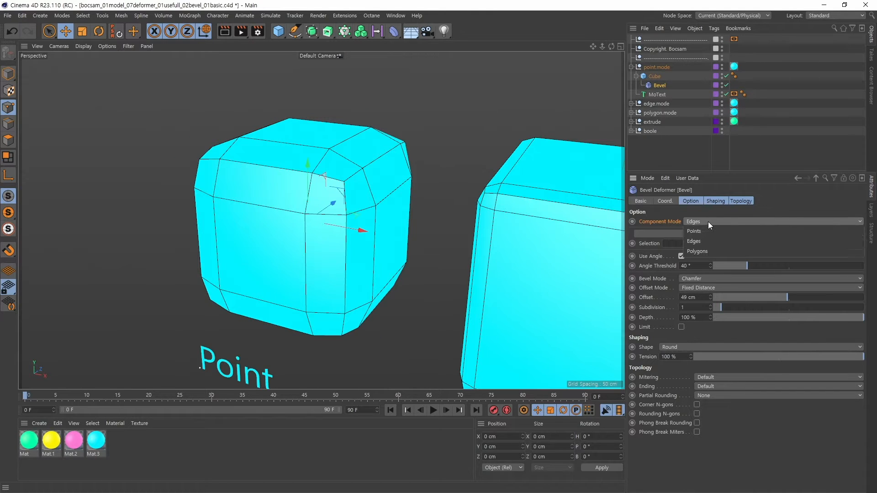
click(702, 251)
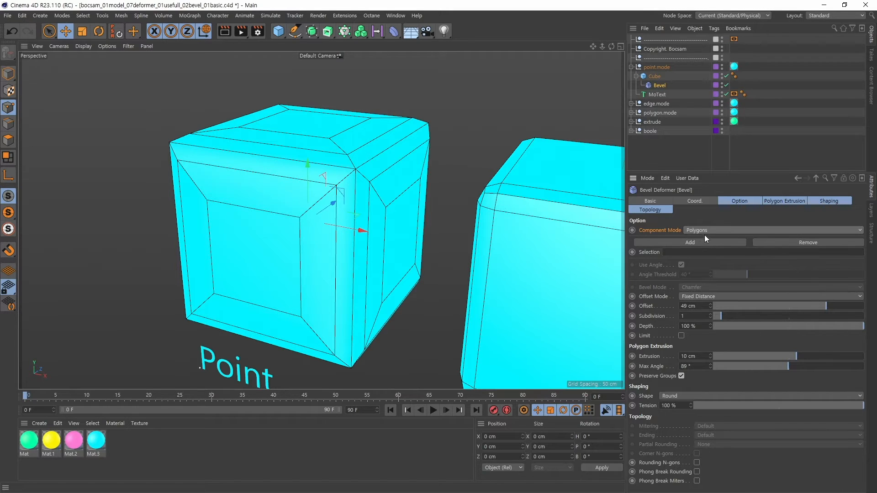
click(687, 306)
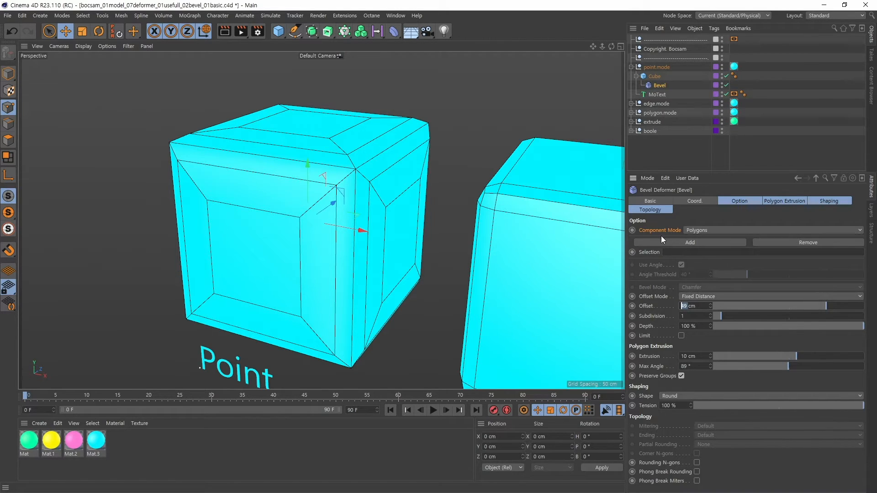
click(690, 231)
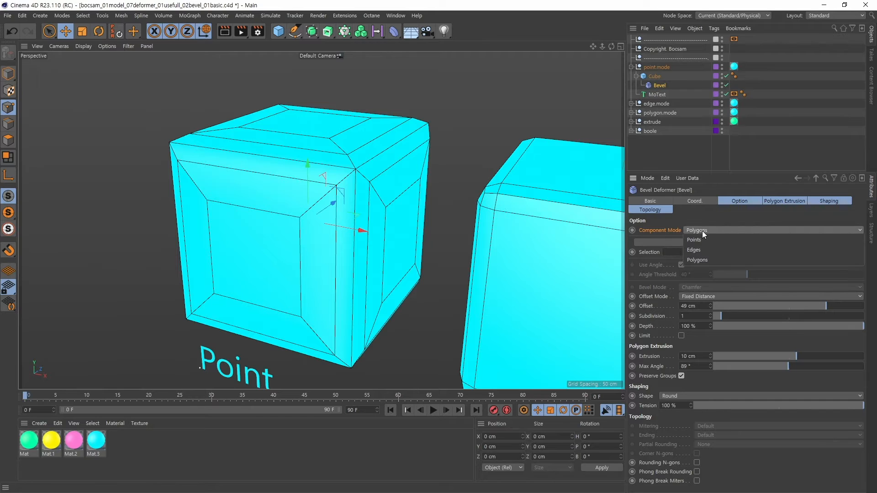
click(700, 240)
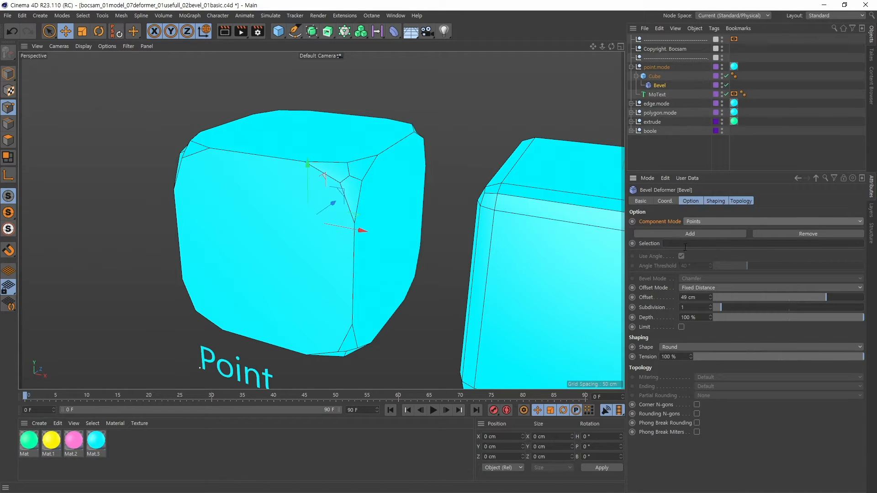
Step: Set the Point cube's Bevel offset to 62 cm
alt+middle_drag(425, 299, 414, 284)
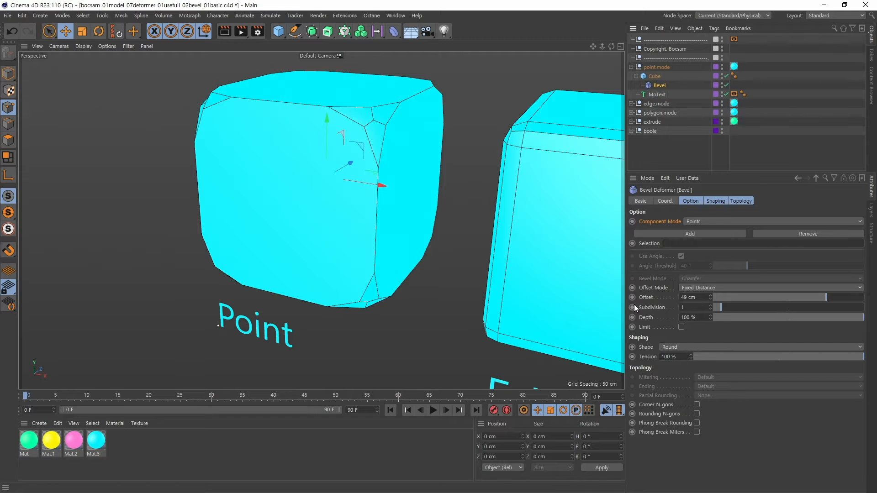
drag(825, 297, 807, 311)
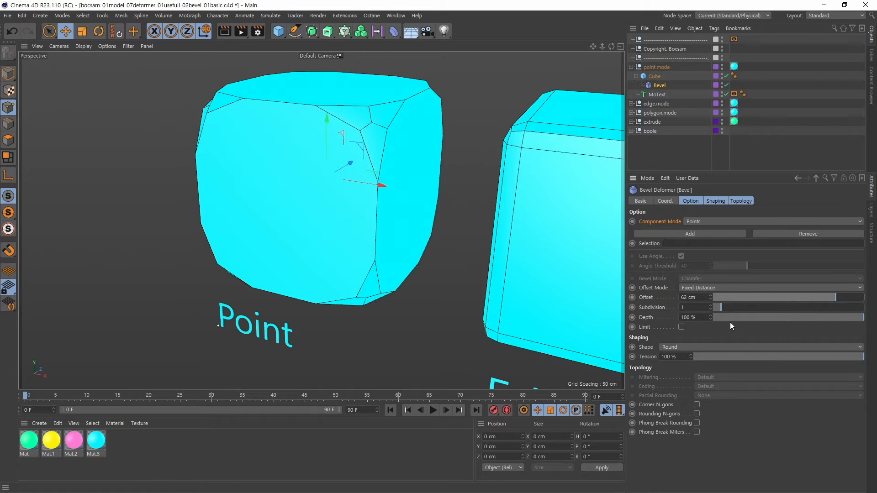
Step: Try a subdivision of 3 on the Point cube's Bevel, and return it to 1
click(710, 305)
click(710, 305)
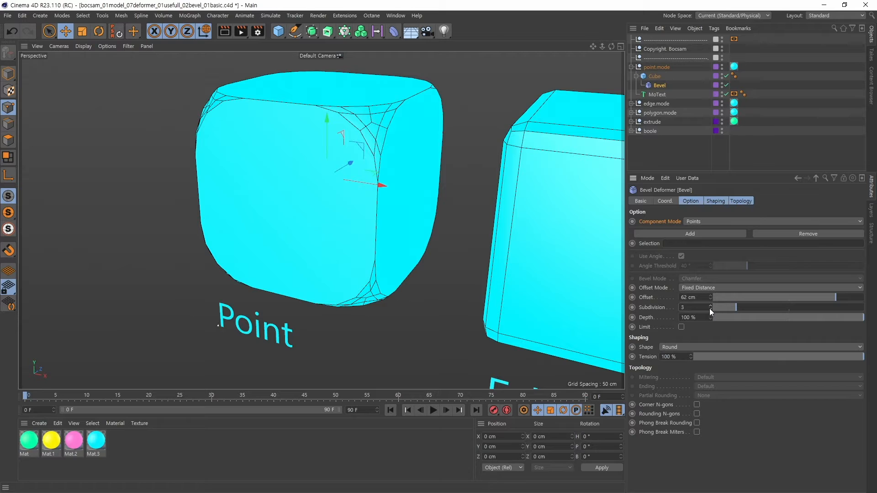
click(709, 309)
click(708, 309)
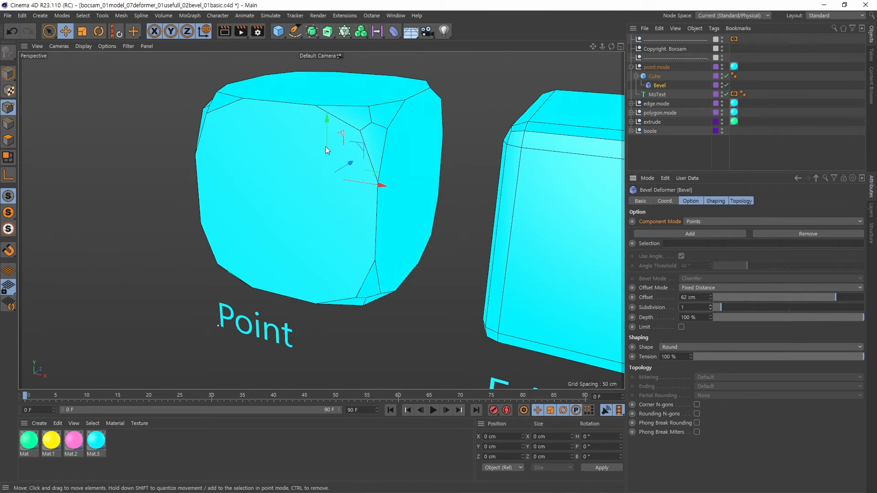
Step: Collapse the Point cube's hierarchy, expand the edge.mode group with its Cube, and select that cube's Bevel deformer
alt+middle_drag(325, 147, 325, 183)
alt+drag(324, 182, 396, 229)
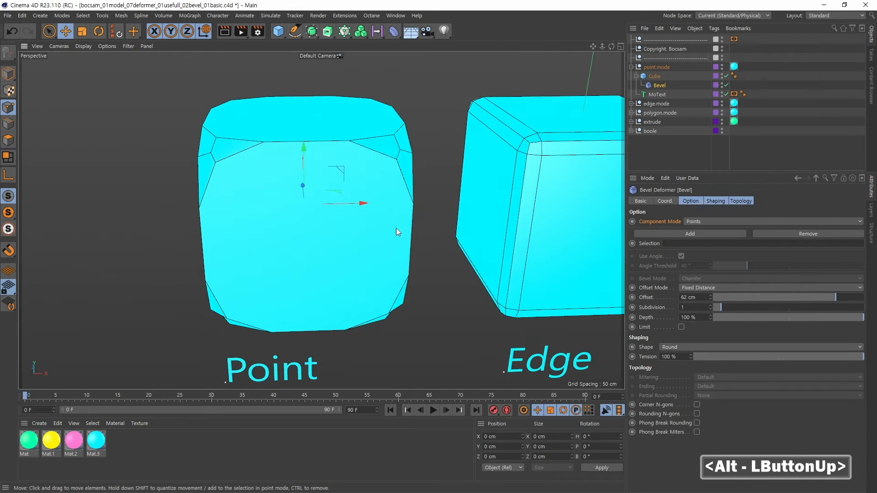
alt+middle_drag(396, 228, 387, 248)
alt+right_drag(387, 248, 593, 242)
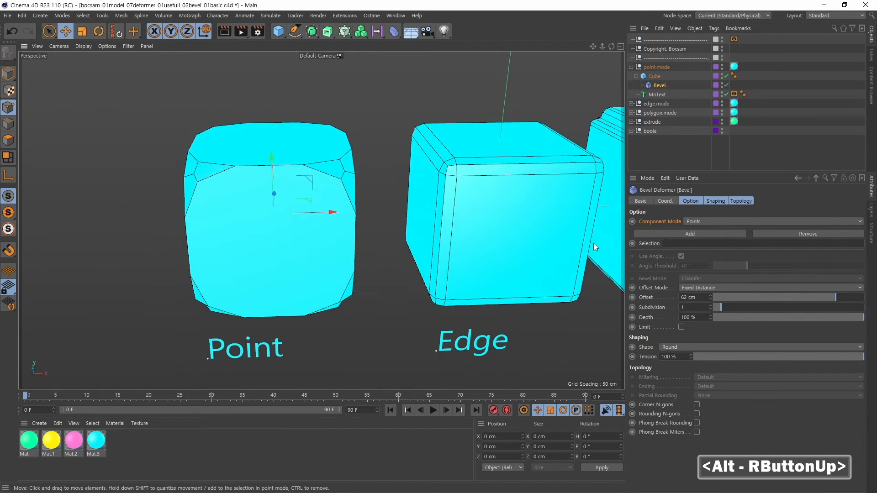
click(636, 76)
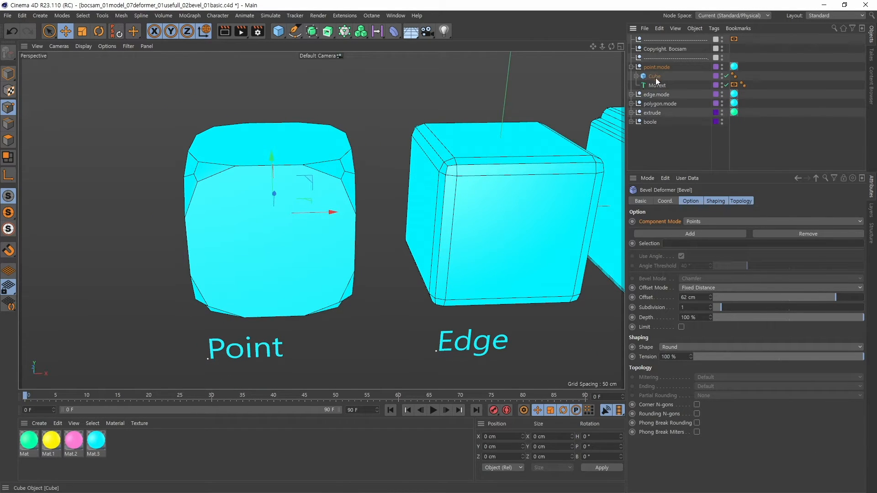
alt+middle_drag(546, 196, 457, 207)
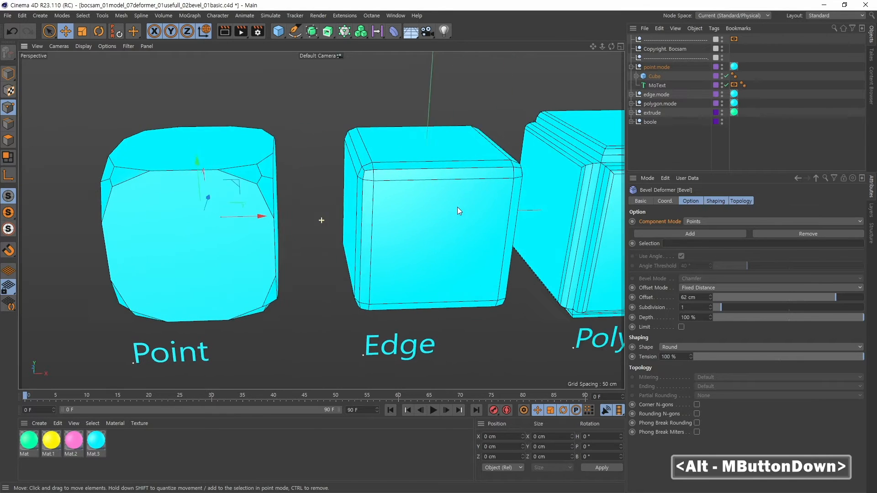
alt+drag(457, 207, 508, 224)
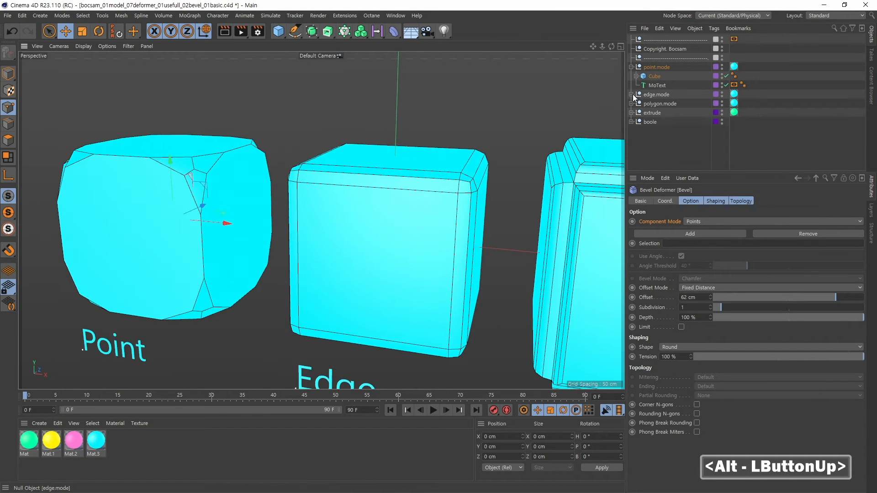
click(631, 95)
click(636, 104)
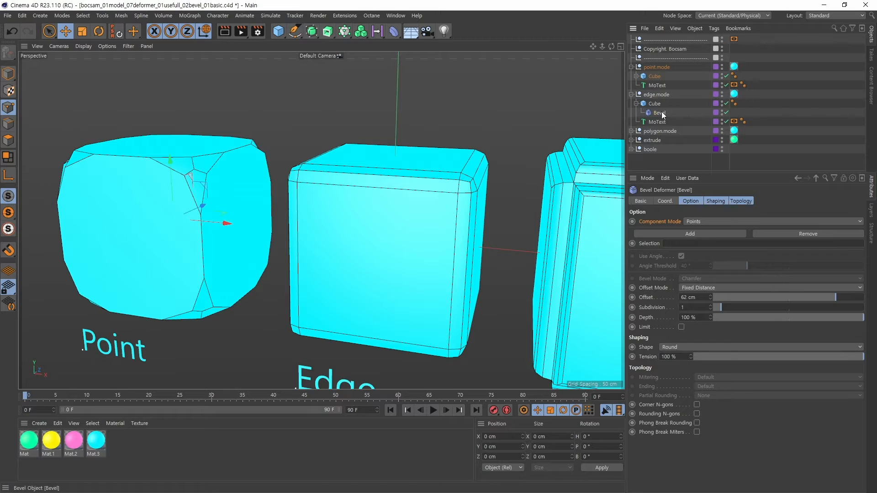
click(660, 113)
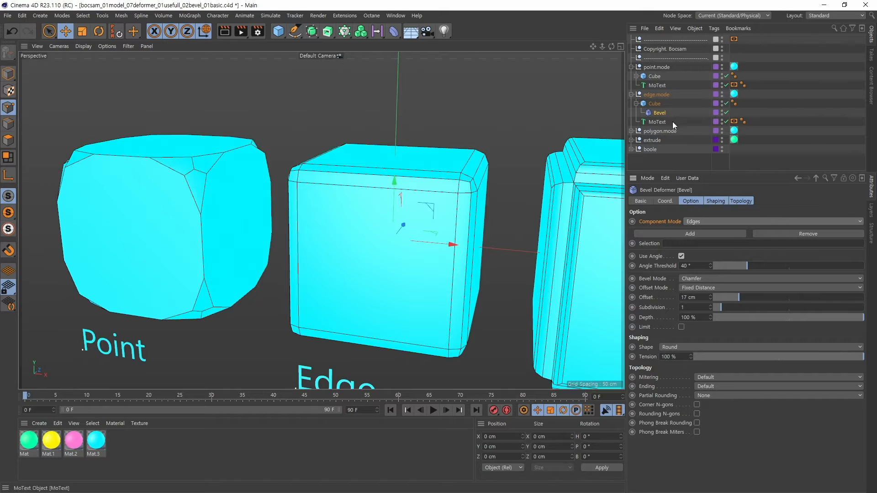
Step: Disable the Edge cube's Bevel deformer to inspect its unbeveled edges, and re-enable it
click(726, 112)
alt+middle_drag(515, 237, 503, 232)
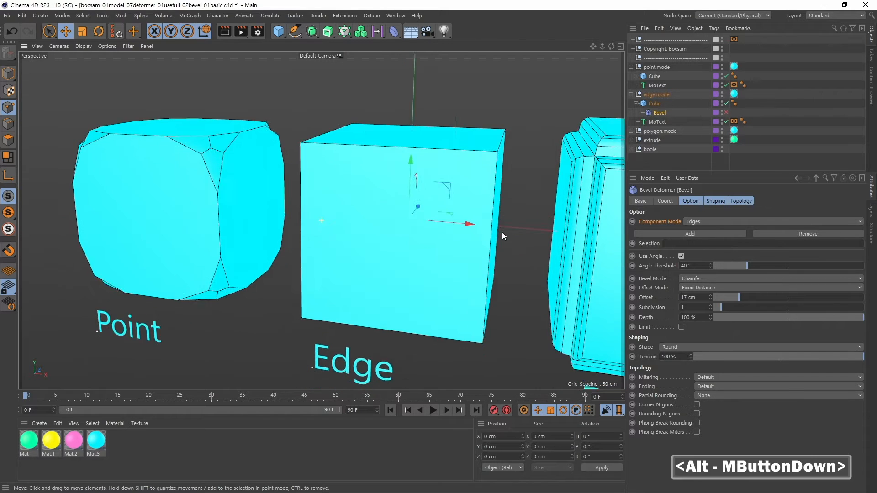
alt+drag(503, 232, 521, 165)
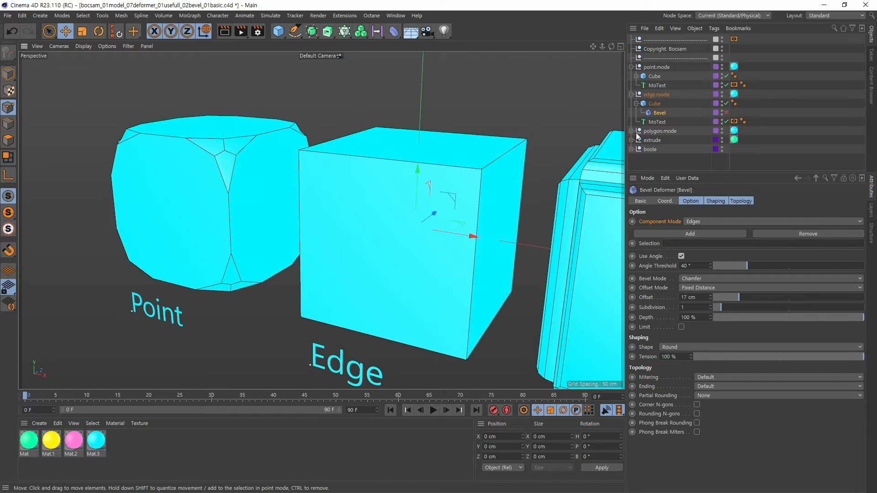
click(727, 113)
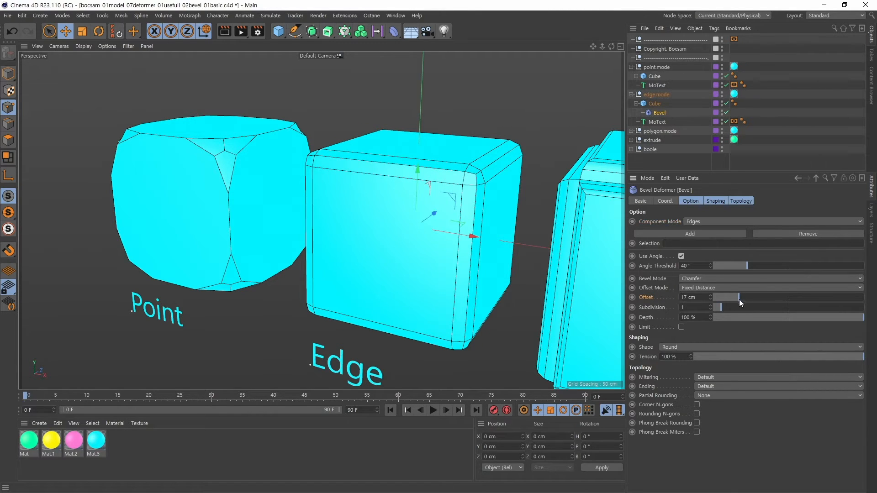
Step: Set the Edge cube's Bevel offset to 14 cm and raise its subdivision to 4
mouse_move(739, 296)
mouse_down()
mouse_move(761, 294)
mouse_move(724, 298)
mouse_move(739, 298)
mouse_up()
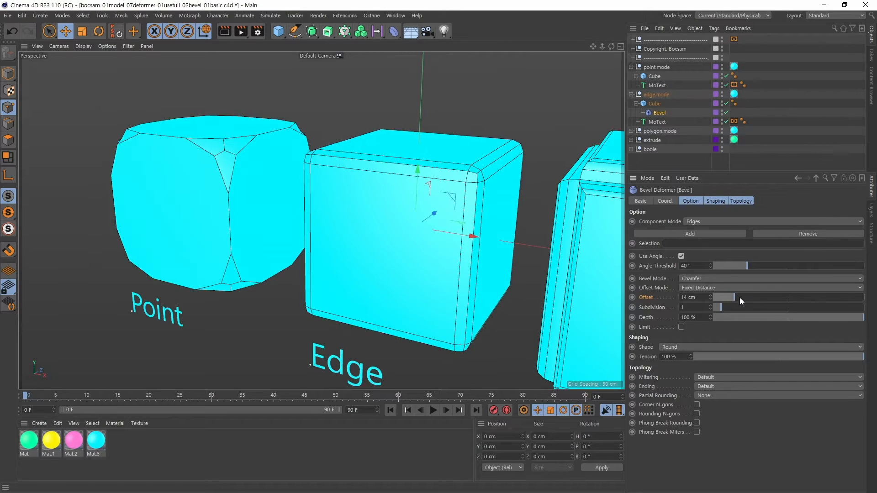
click(711, 305)
click(710, 305)
click(710, 305)
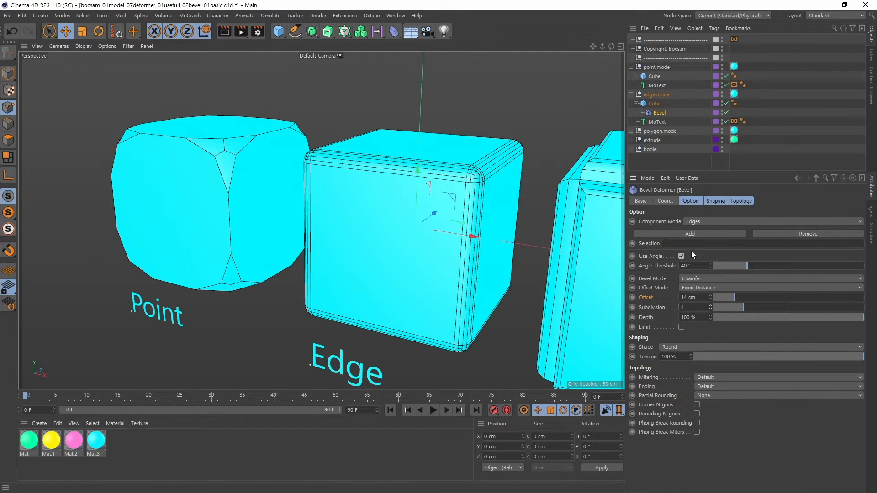
Step: Reduce the subdivision of the Edge cube's Bevel to 0 and inspect the flat chamfered edges up close
click(711, 309)
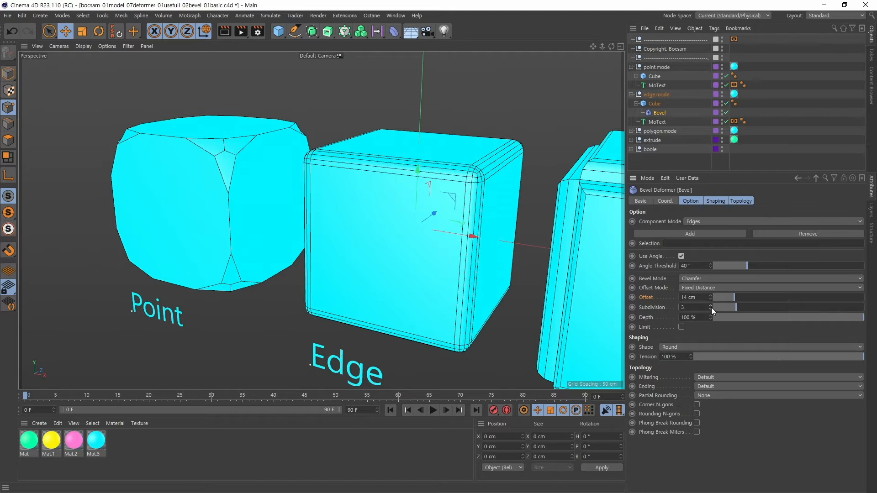
click(710, 309)
click(711, 309)
click(710, 308)
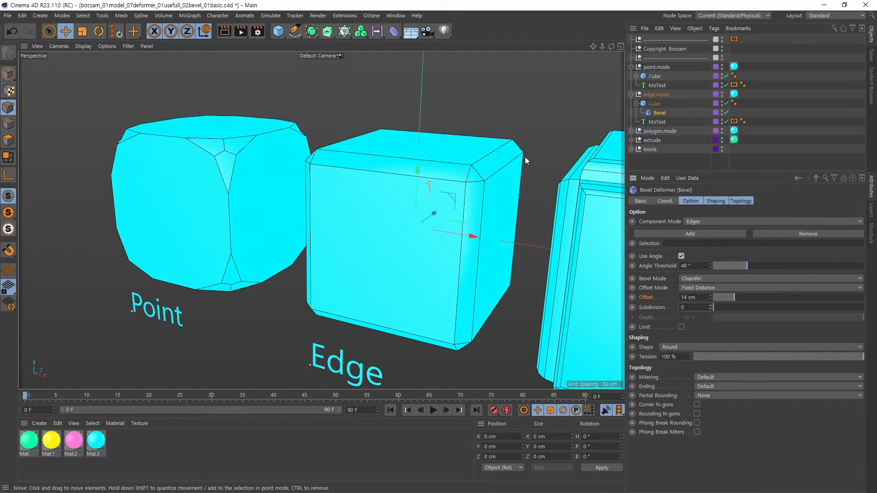
alt+drag(525, 157, 517, 190)
alt+right_drag(505, 177, 552, 196)
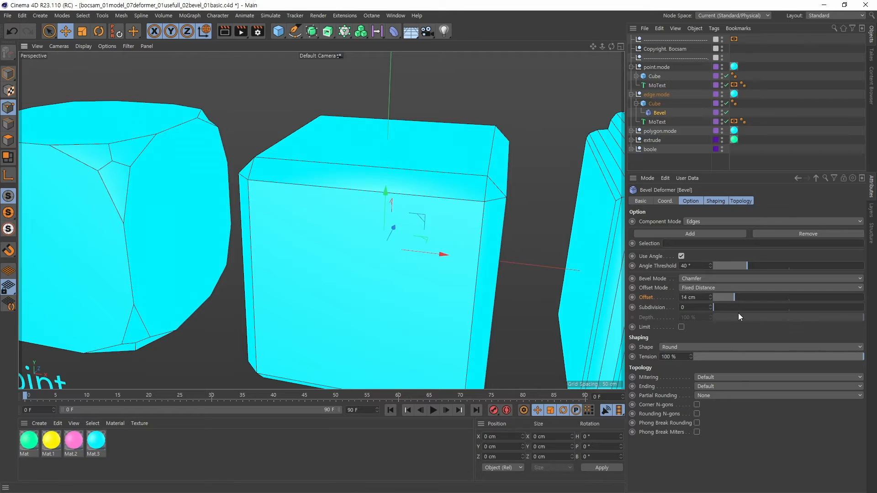
Step: Raise the subdivision of the Edge cube's Bevel back to 4 and inspect the rounded edges and corners
click(711, 306)
click(710, 305)
click(710, 305)
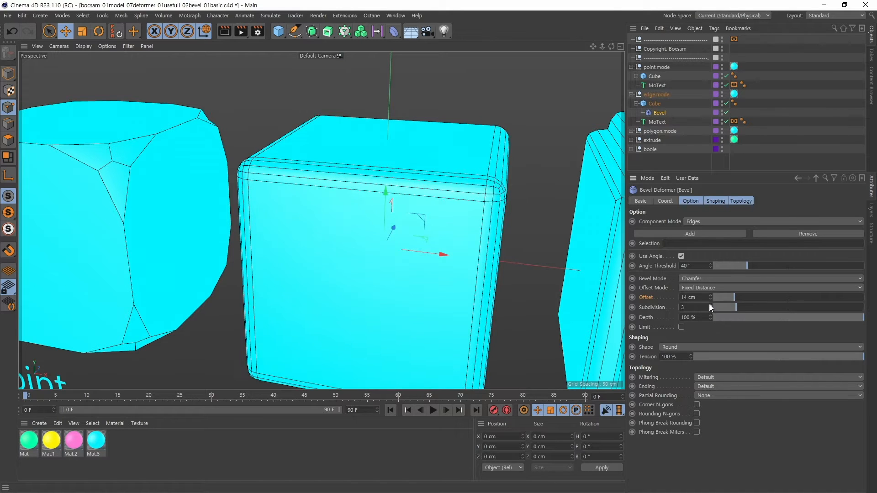
click(709, 305)
alt+middle_drag(539, 251, 535, 264)
mouse_move(534, 264)
alt+mouse_down()
mouse_move(517, 267)
mouse_move(527, 267)
alt+mouse_up()
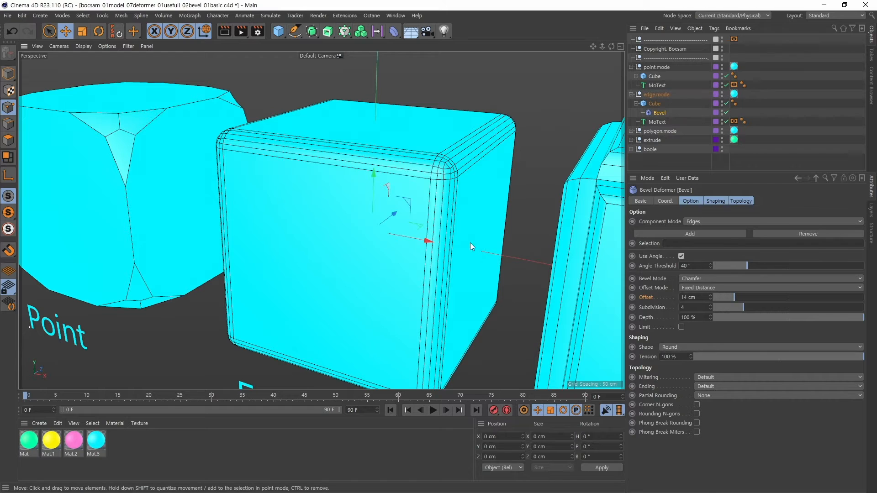
alt+middle_drag(511, 192, 514, 192)
alt+right_drag(513, 193, 423, 220)
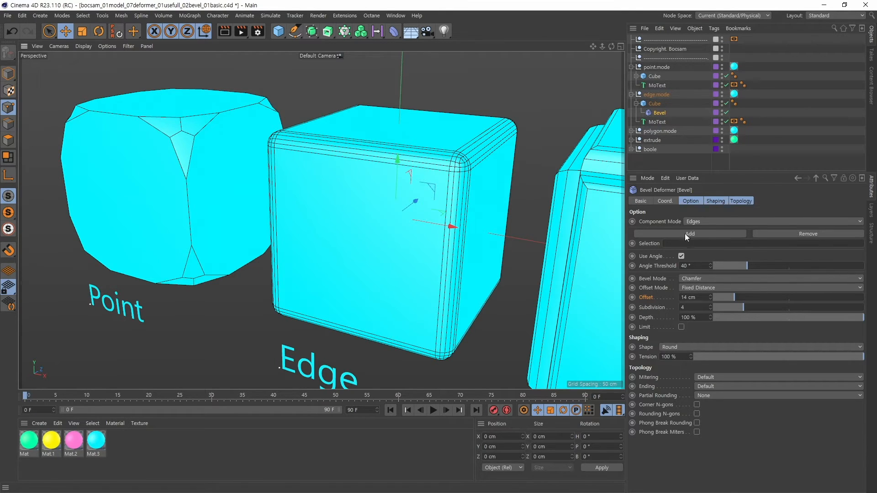
Step: Set the Edge cube's Bevel to an offset of 17 cm and a subdivision of 3
mouse_move(744, 296)
mouse_down()
mouse_move(730, 299)
mouse_move(763, 307)
mouse_move(733, 307)
mouse_up()
click(690, 308)
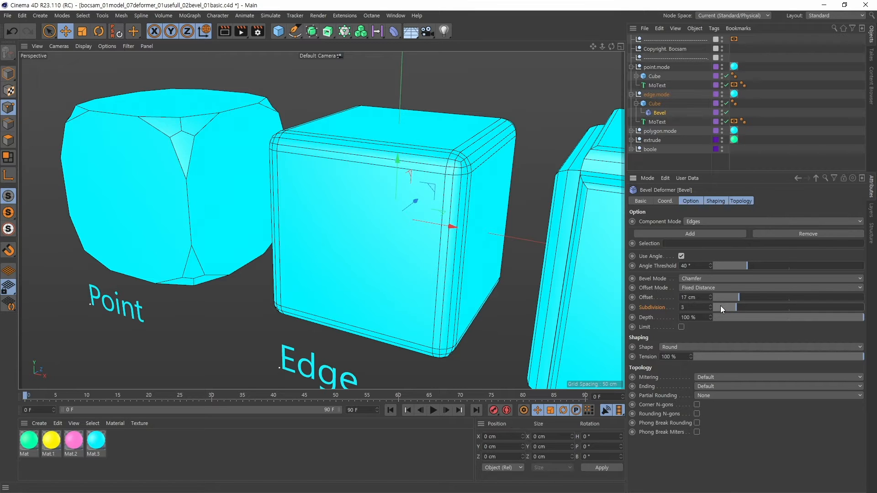
alt+drag(505, 265, 531, 237)
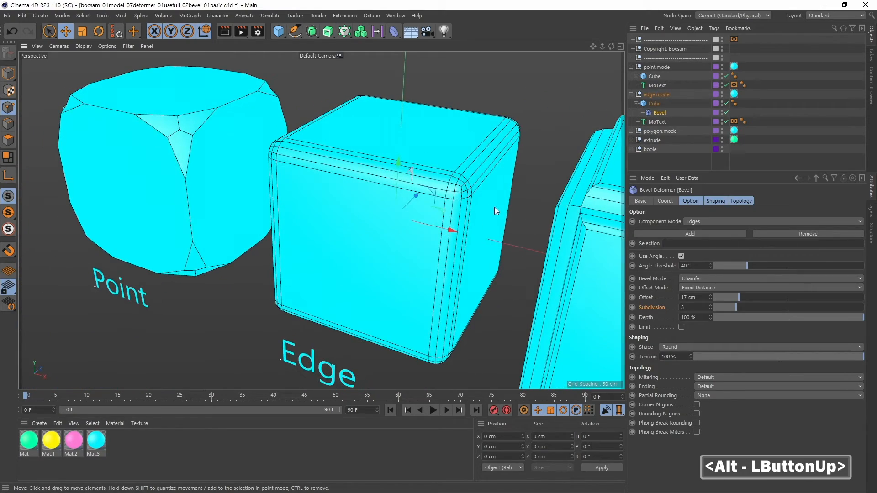
Step: Try adjusting the depth of the Edge cube's Bevel, leaving it at 100 %
alt+middle_drag(537, 250, 511, 270)
alt+drag(510, 270, 526, 257)
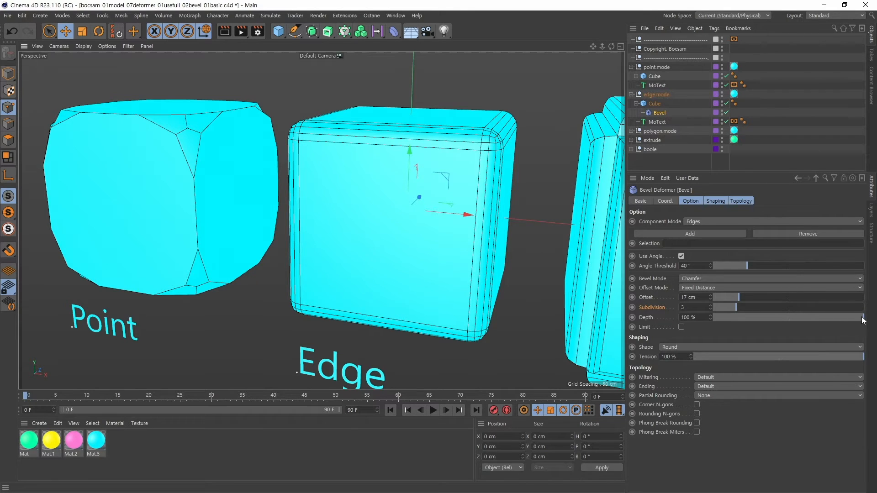
mouse_move(866, 320)
mouse_down()
mouse_move(707, 324)
mouse_move(874, 315)
mouse_up()
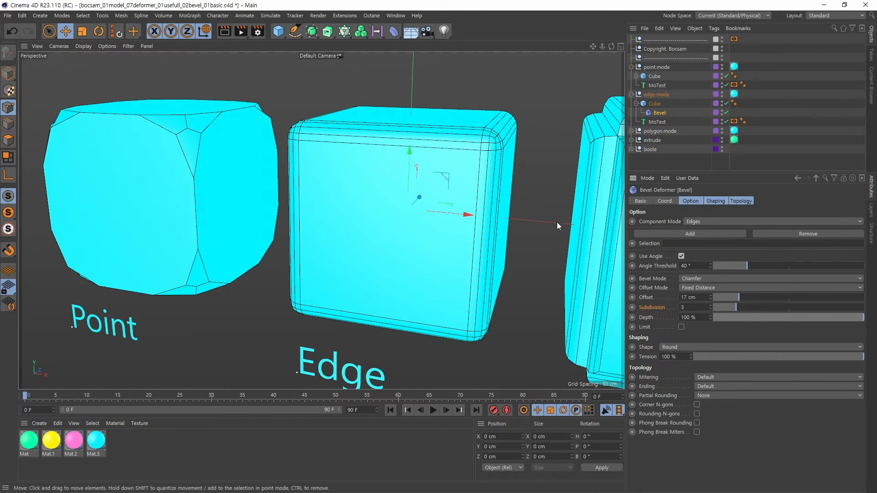
Step: Expand the polygon.mode group and its Cube, and select that cube's Bevel deformer
alt+middle_drag(540, 166, 511, 186)
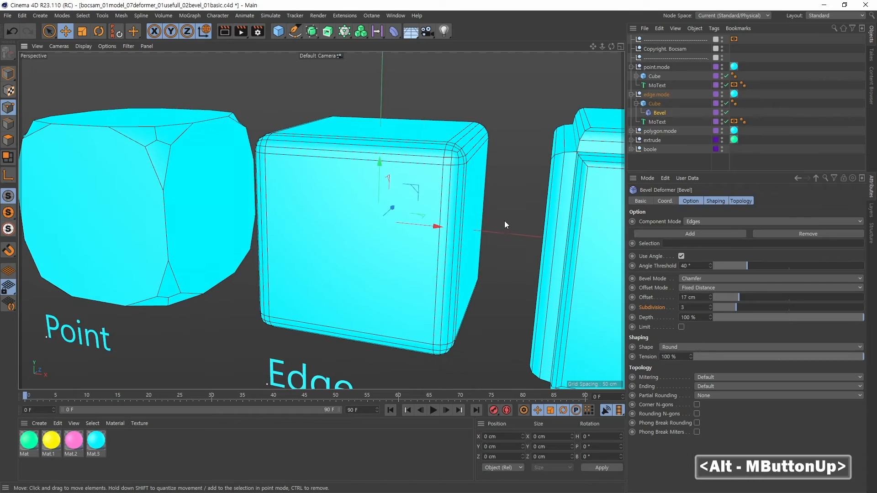
alt+drag(504, 221, 575, 258)
alt+right_drag(575, 258, 552, 257)
alt+middle_drag(552, 257, 524, 240)
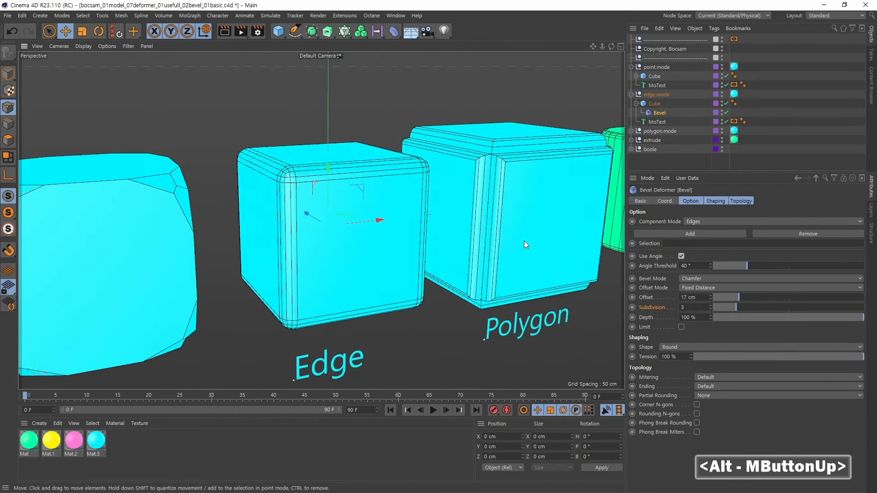
click(631, 131)
click(642, 142)
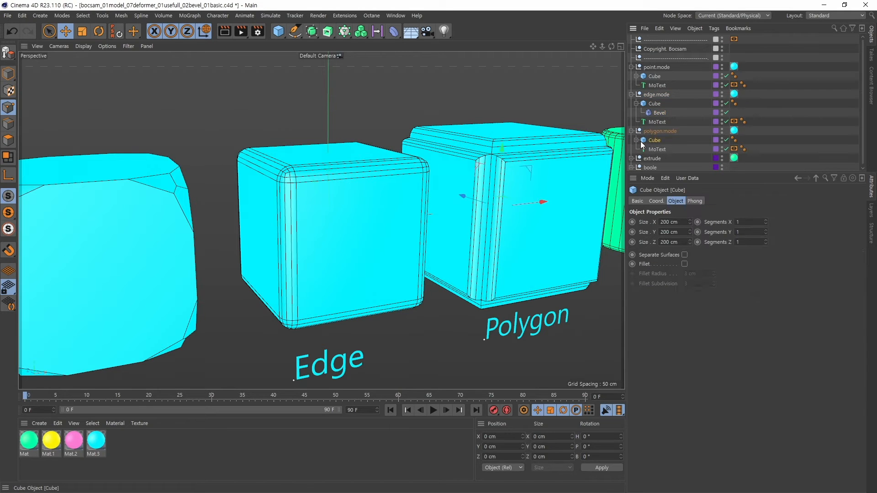
click(636, 140)
click(658, 149)
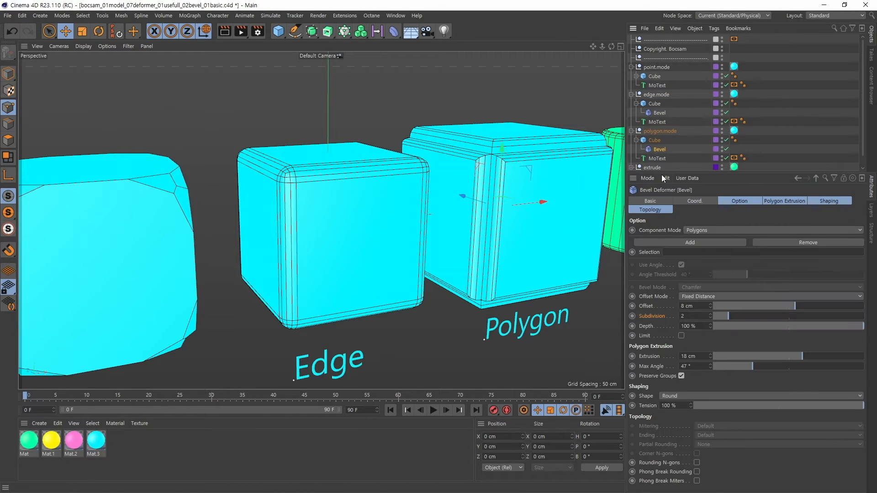
Step: Examine the Polygon cube's beveled faces and Component Mode setting, and bring up the Edge cube's Bevel settings for comparison
alt+middle_drag(531, 251, 445, 250)
alt+right_drag(445, 251, 475, 237)
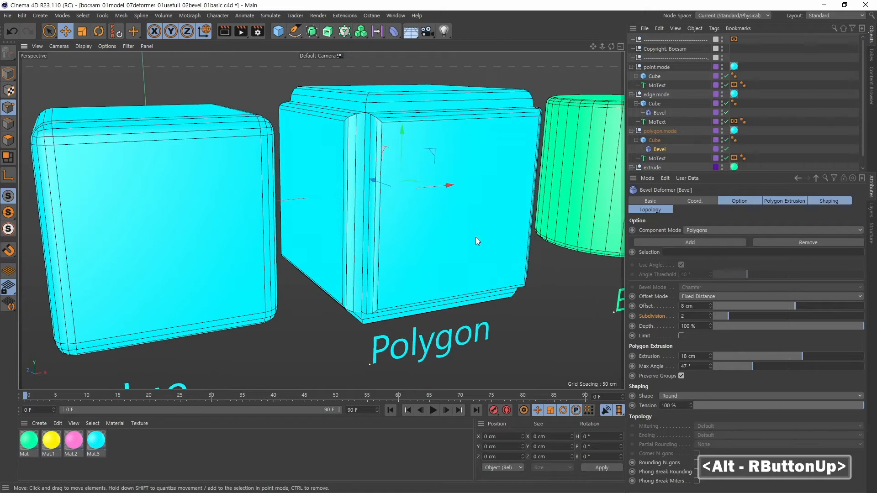
click(664, 230)
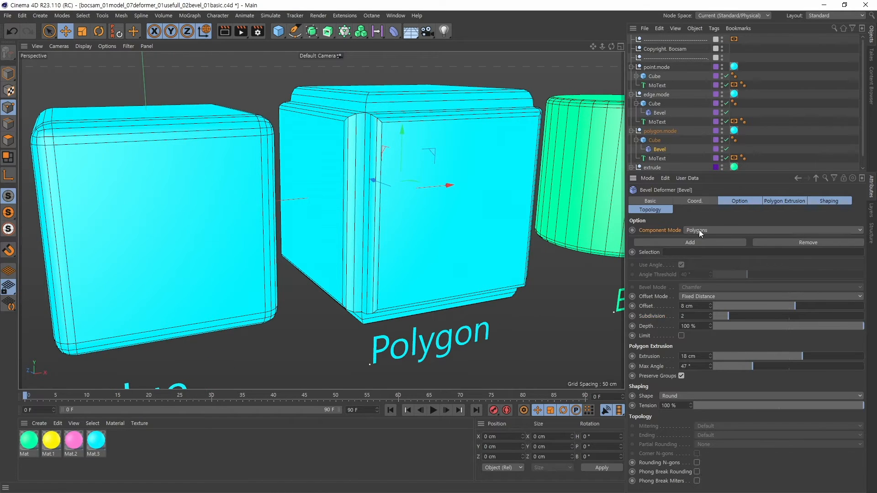
alt+middle_drag(469, 137, 431, 188)
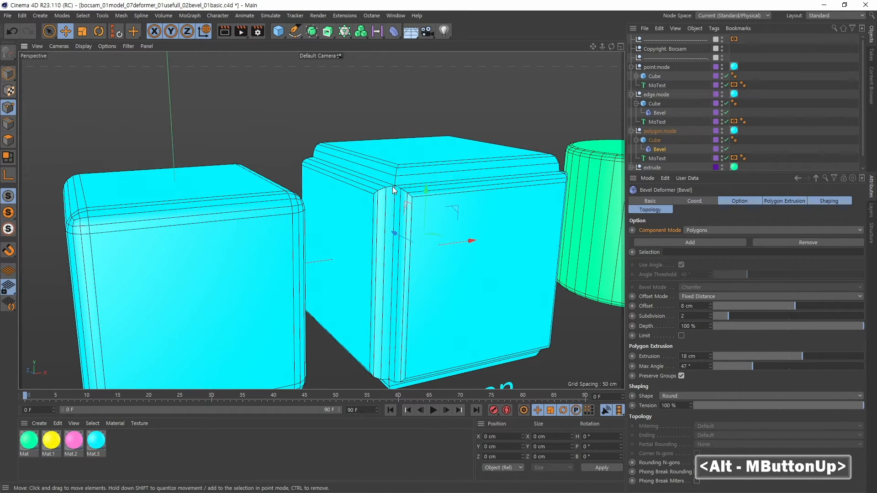
alt+drag(432, 191, 407, 224)
alt+drag(395, 223, 401, 220)
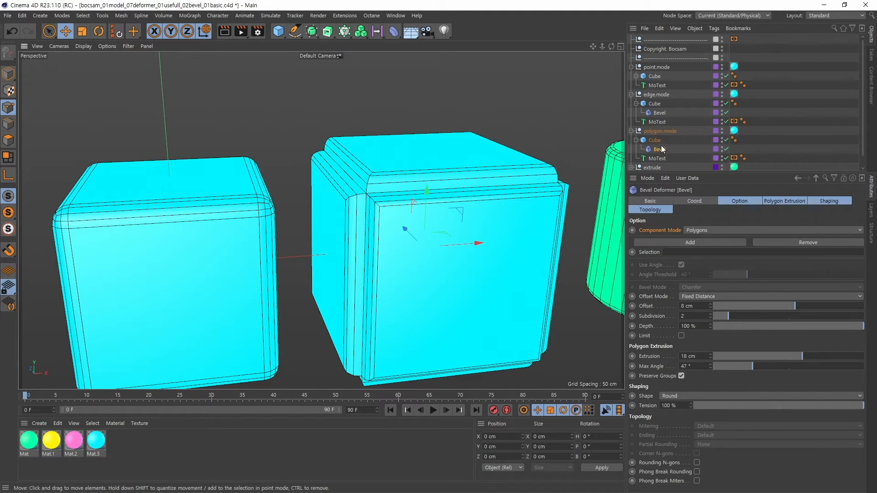
click(663, 115)
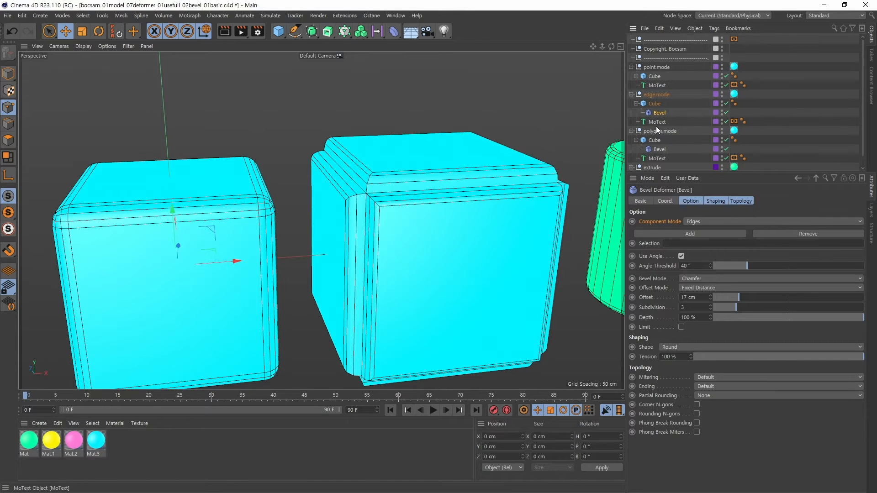
Step: Collapse the edge.mode, point.mode and polygon.mode groups, and expand the extrude group
key(alt)
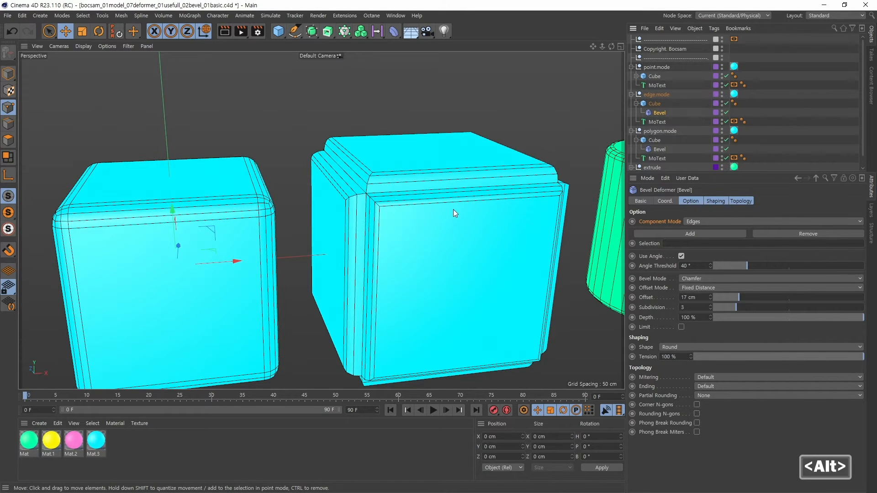
alt+right_drag(454, 212, 487, 202)
alt+middle_drag(486, 202, 443, 199)
mouse_move(443, 198)
alt+right_down()
mouse_move(474, 209)
mouse_move(457, 210)
alt+right_up()
alt+middle_drag(481, 200, 319, 201)
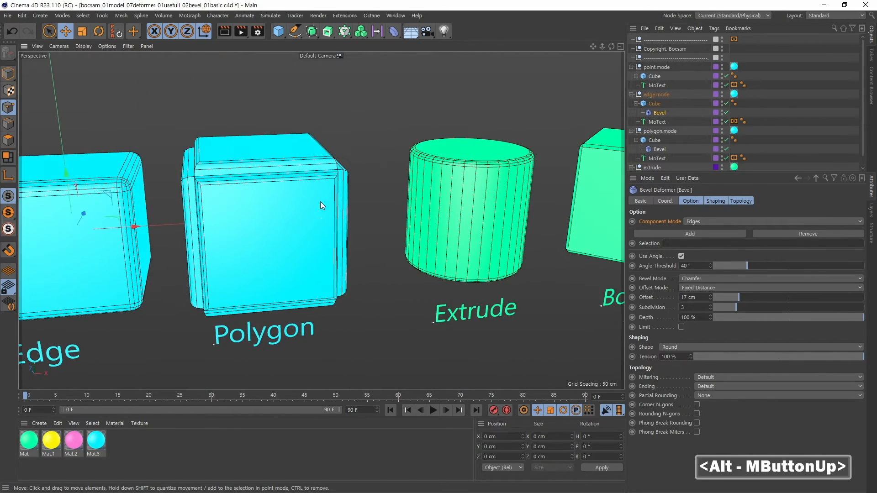
alt+drag(512, 252, 500, 228)
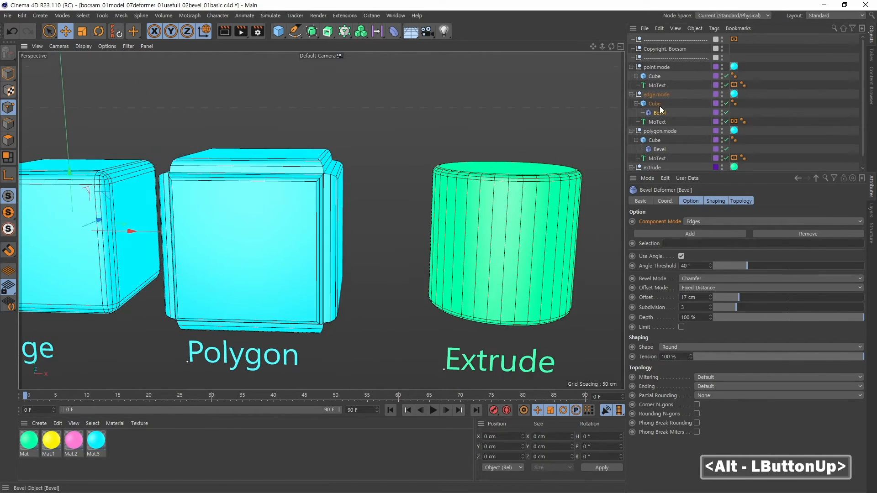
click(632, 94)
click(632, 66)
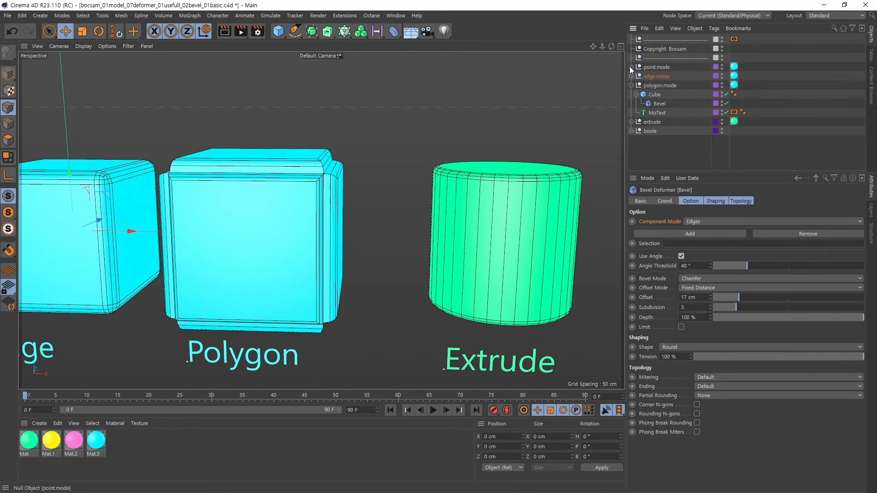
click(631, 85)
click(643, 94)
click(631, 95)
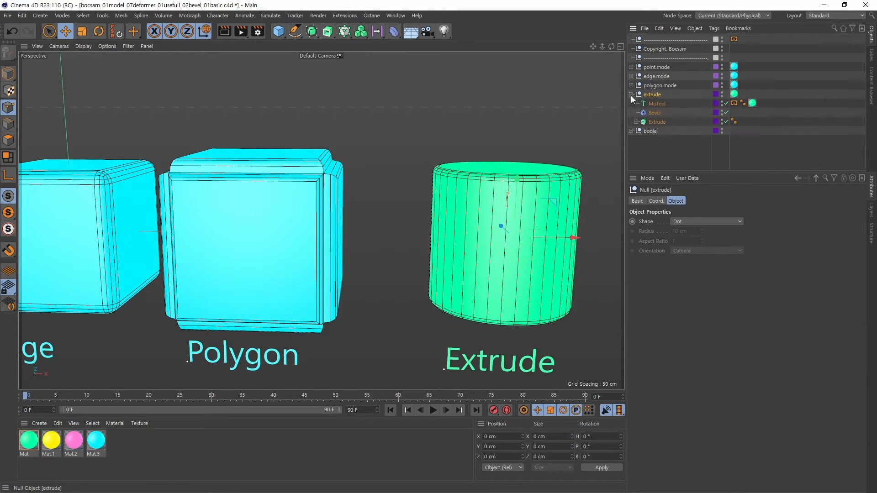
Step: Inspect the Extrude object's cap settings, expand it, and show the settings of its child Circle spline
click(657, 122)
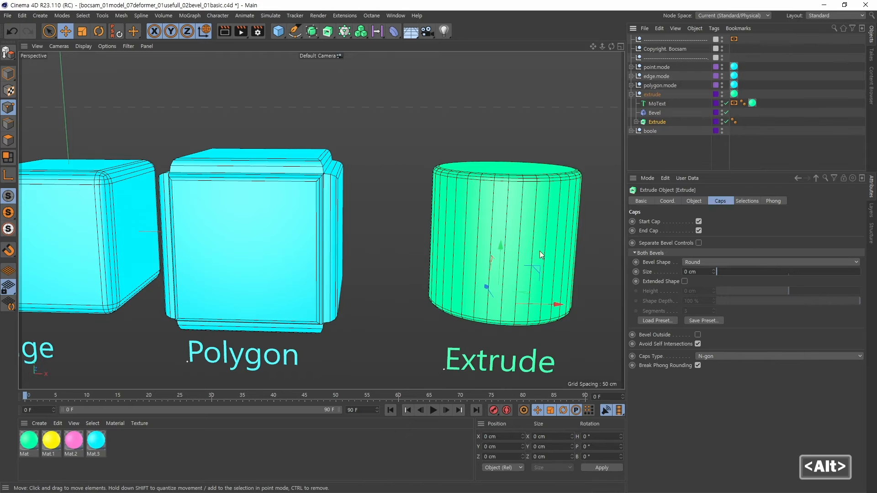
alt+middle_drag(539, 250, 396, 210)
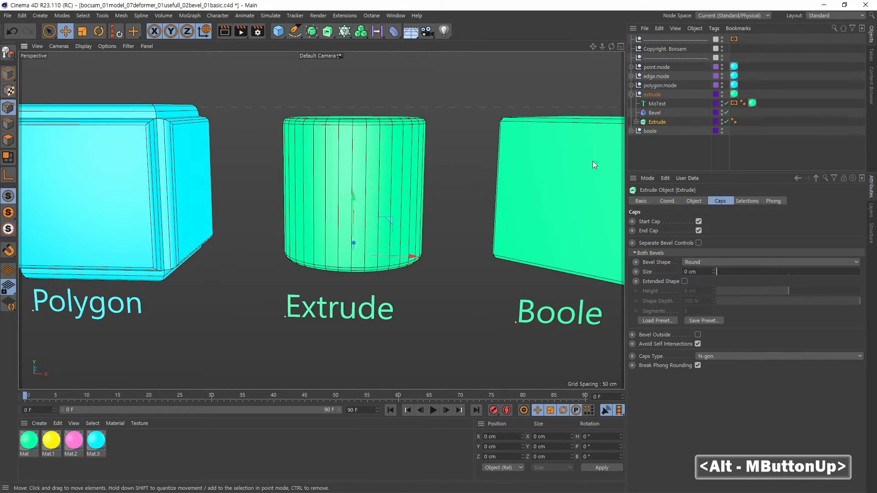
click(637, 122)
click(660, 131)
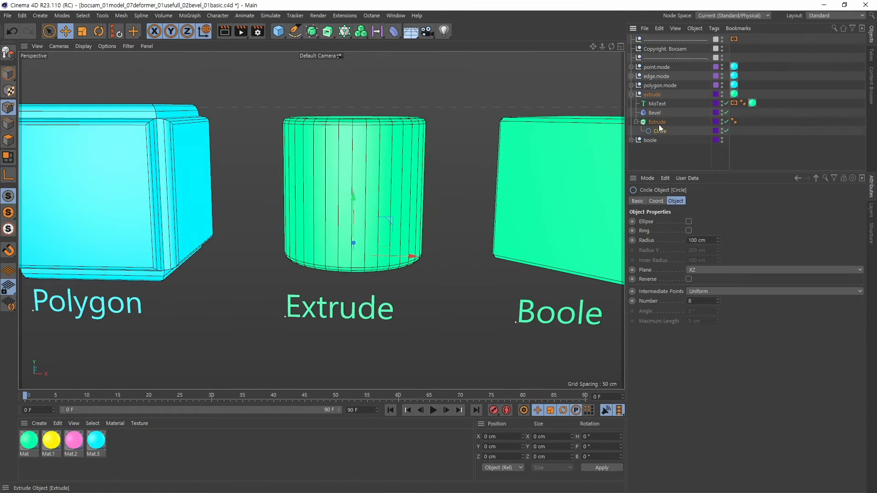
Step: Set the radius of the Circle spline under the Extrude object to 88 cm
click(657, 122)
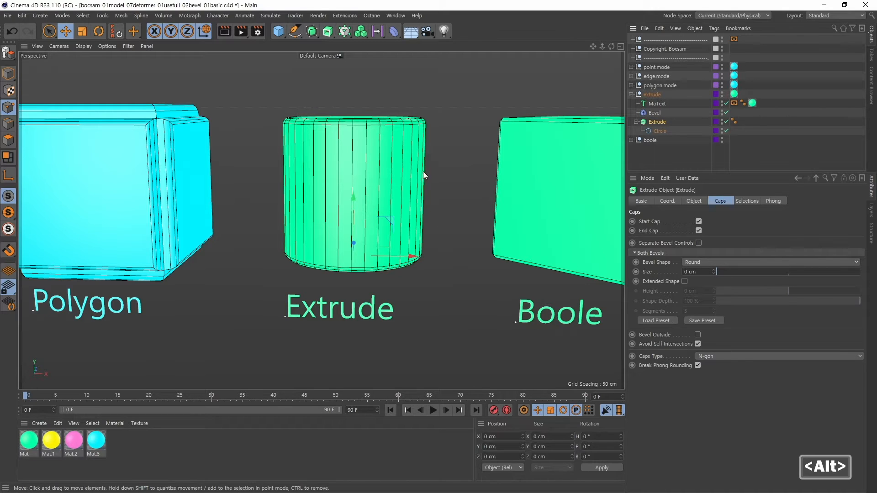
click(662, 131)
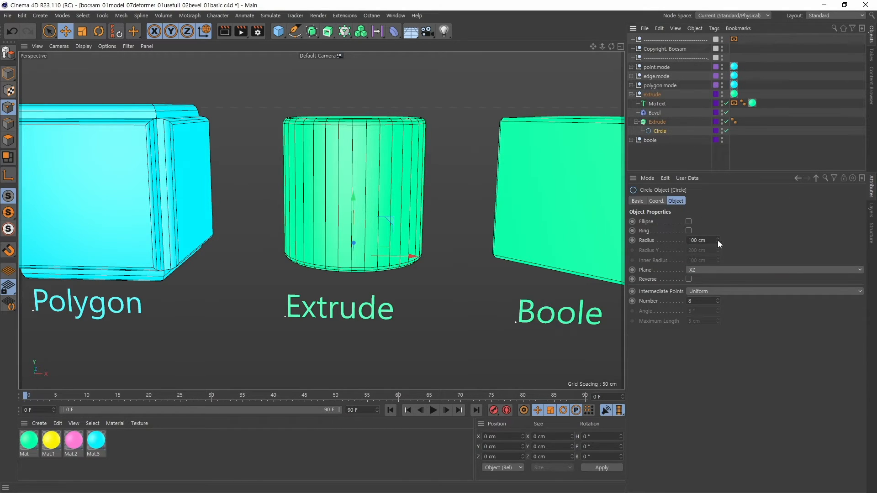
mouse_move(719, 238)
mouse_down()
mouse_move(725, 209)
mouse_move(719, 260)
mouse_move(726, 215)
mouse_move(726, 248)
mouse_up()
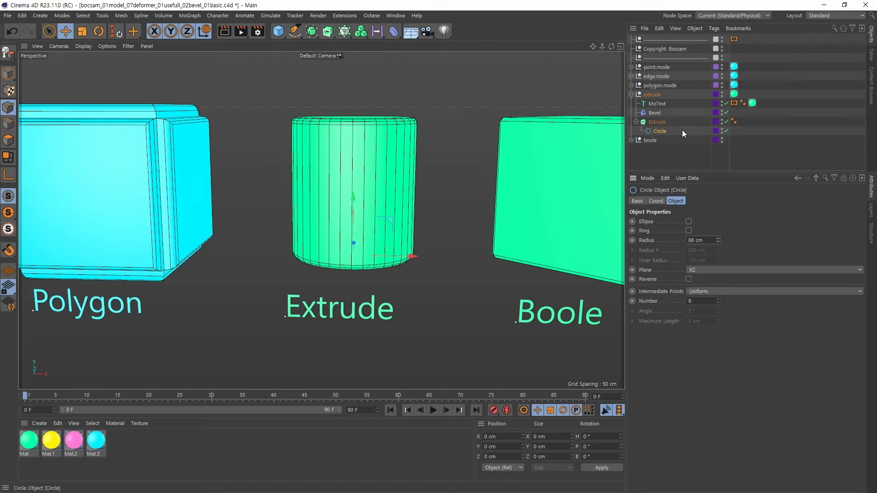
Step: Disable and re-enable the Circle spline to check its effect, and show the extrude group's Bevel deformer settings
click(725, 130)
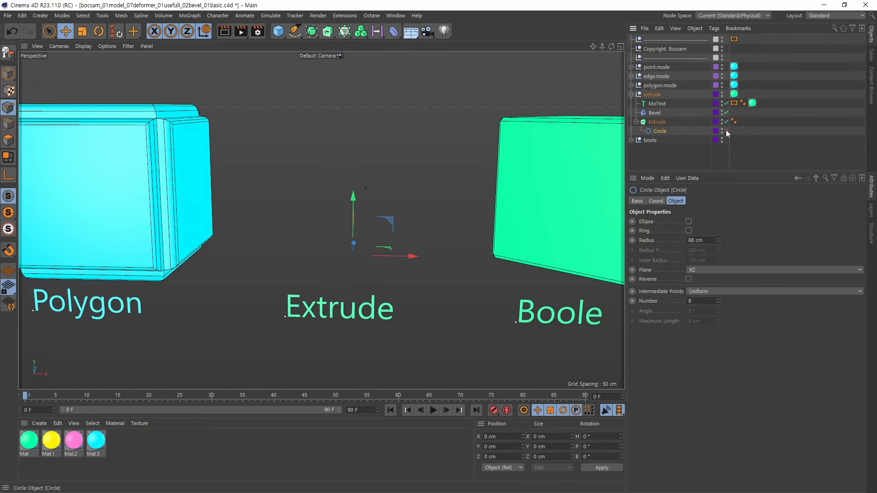
click(726, 131)
click(657, 122)
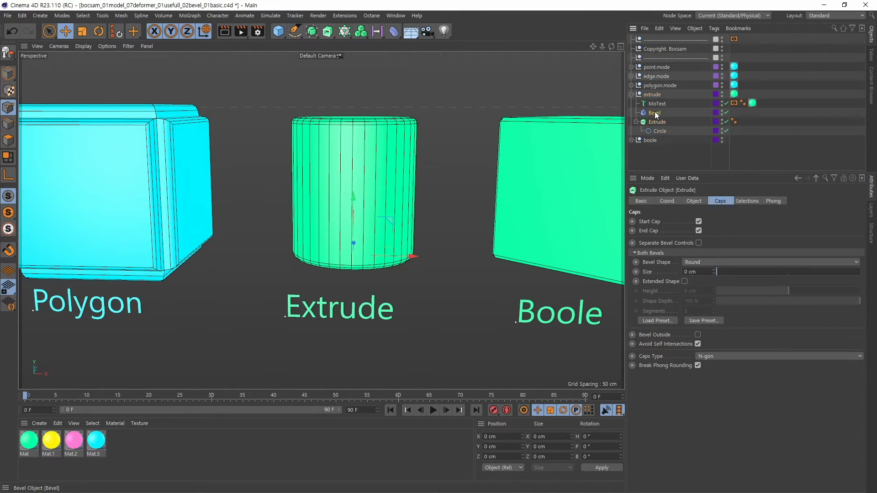
click(655, 113)
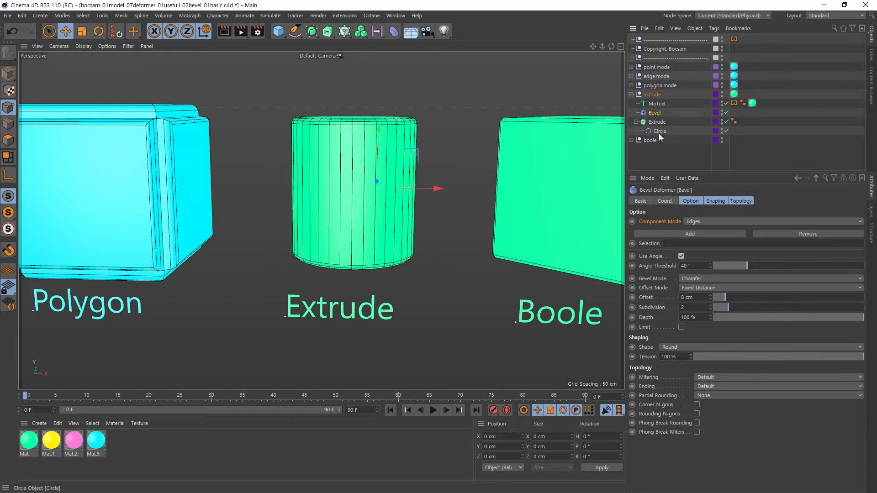
Step: Make the Bevel deformer a child of the Extrude object, alongside the Circle spline, and examine the cylinder's bevelled rim
click(656, 122)
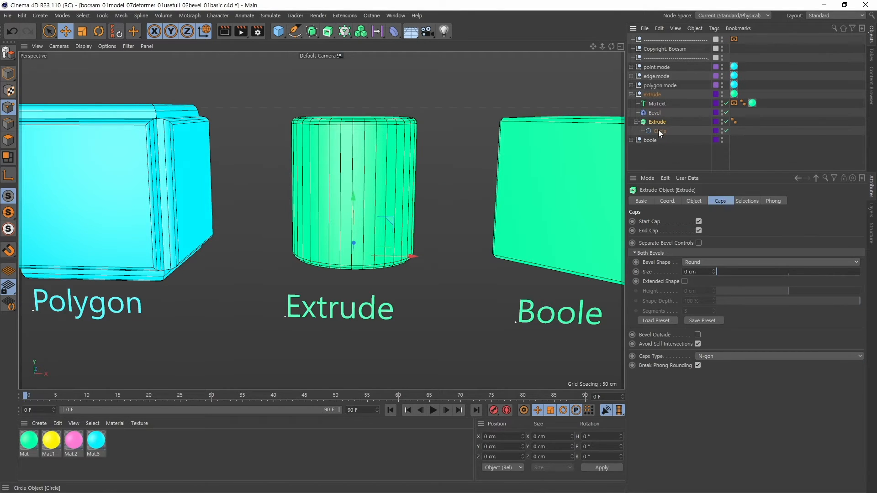
click(659, 131)
click(654, 113)
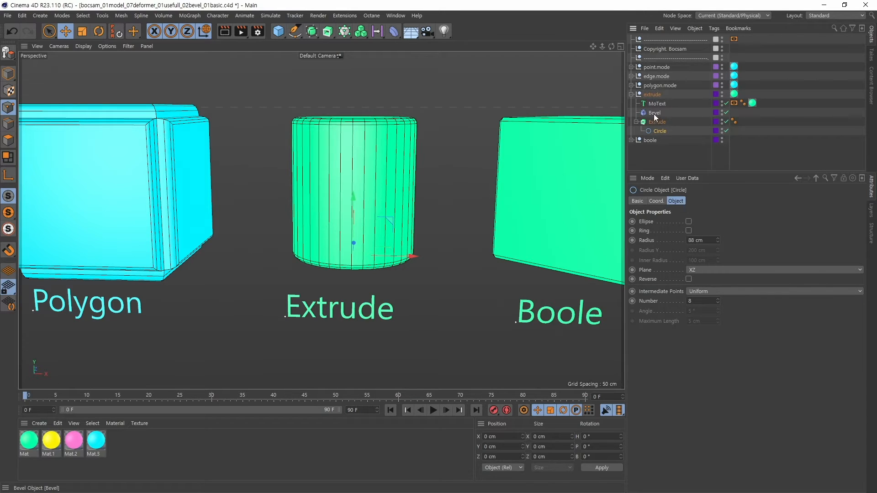
drag(656, 116, 656, 123)
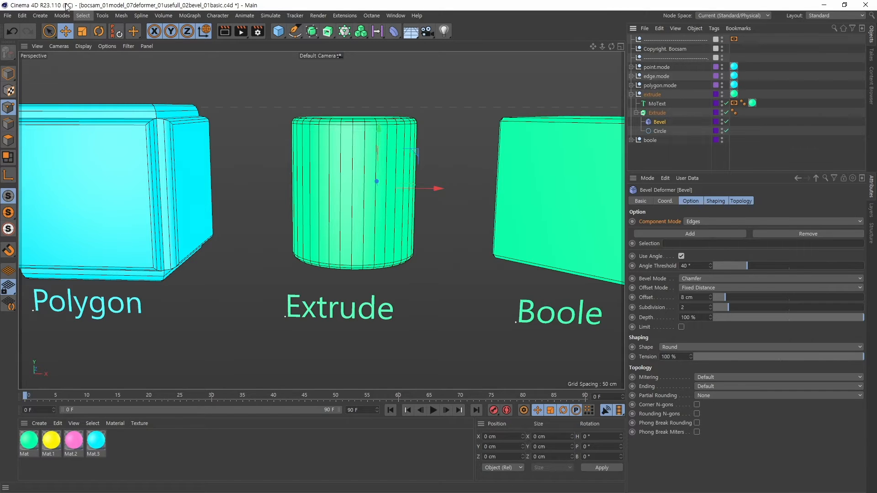
click(656, 112)
click(663, 122)
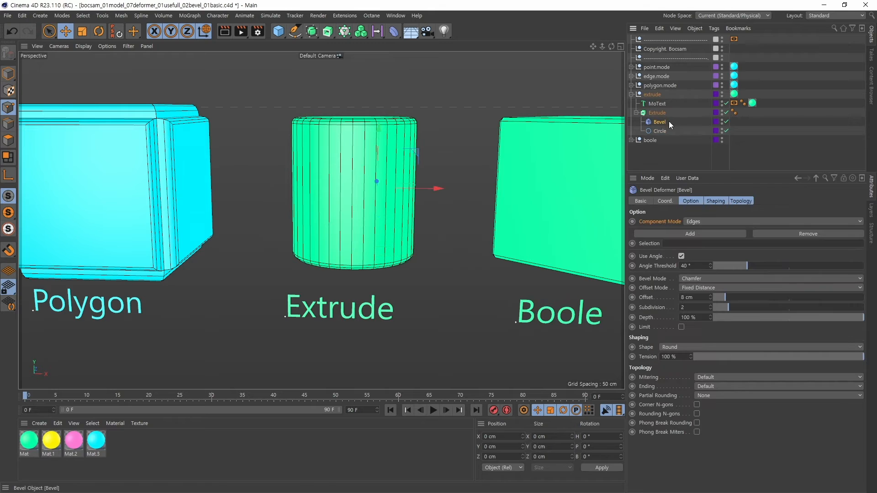
alt+drag(571, 150, 272, 146)
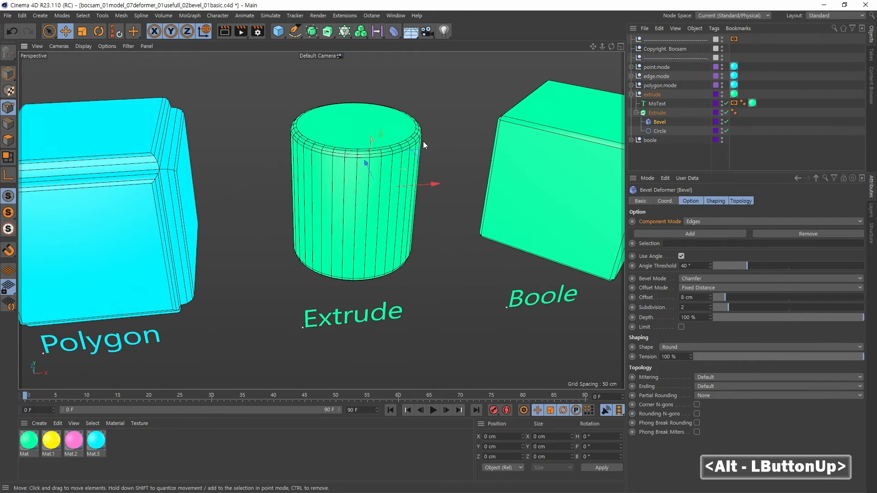
alt+drag(445, 195, 439, 204)
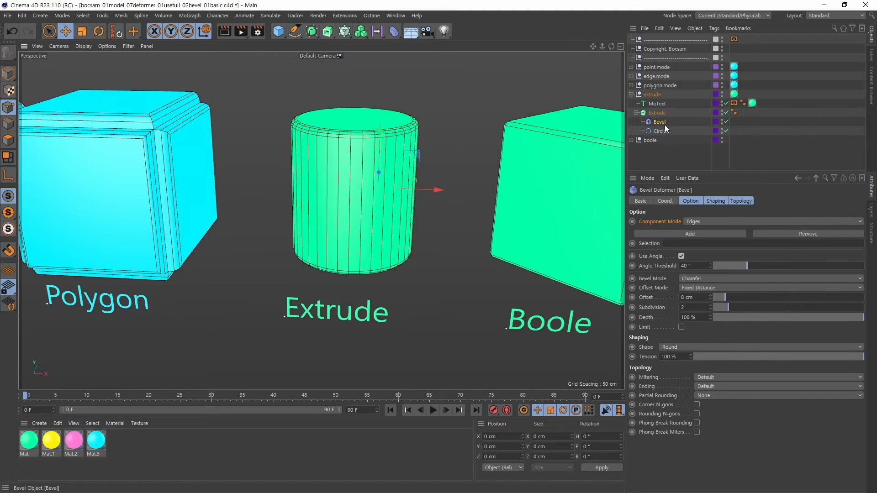
Step: Move the Bevel deformer back out of the Extrude object and place it directly above it in the extrude group
drag(659, 122, 656, 112)
click(653, 121)
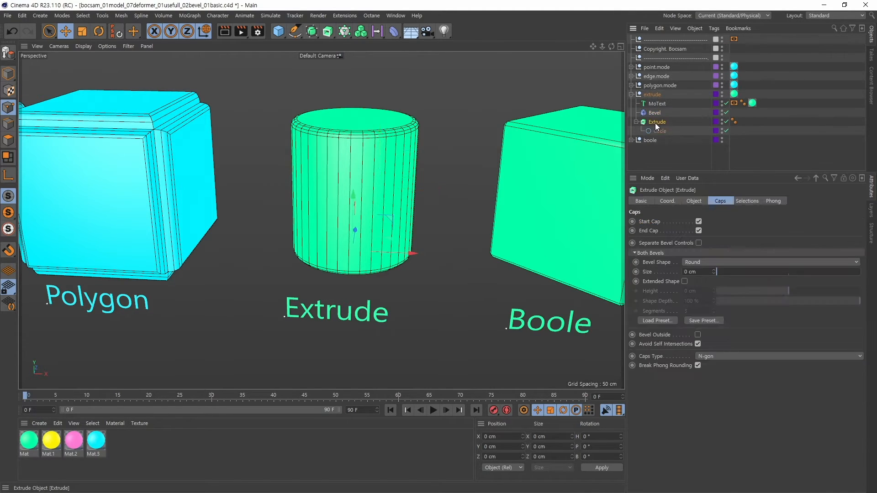
click(659, 131)
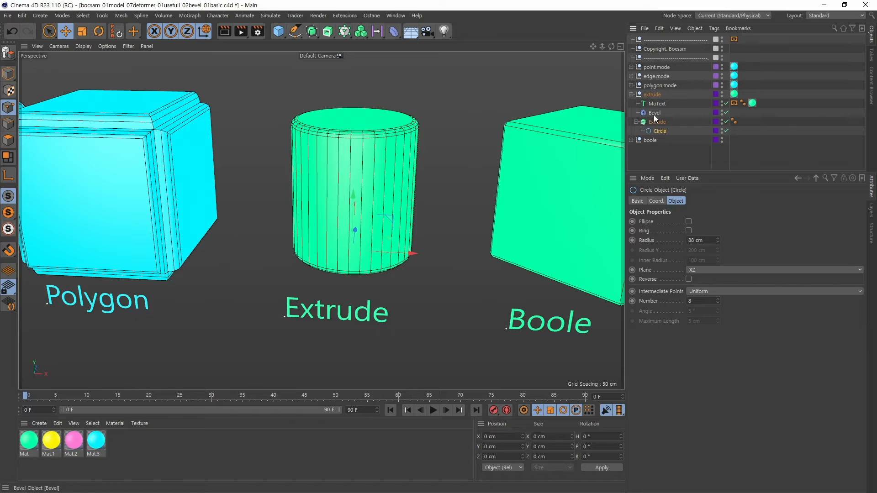
Step: Collapse the Extrude object and review the hierarchy and settings of the extrude group, its Extrude object and its Bevel deformer
click(636, 121)
click(653, 96)
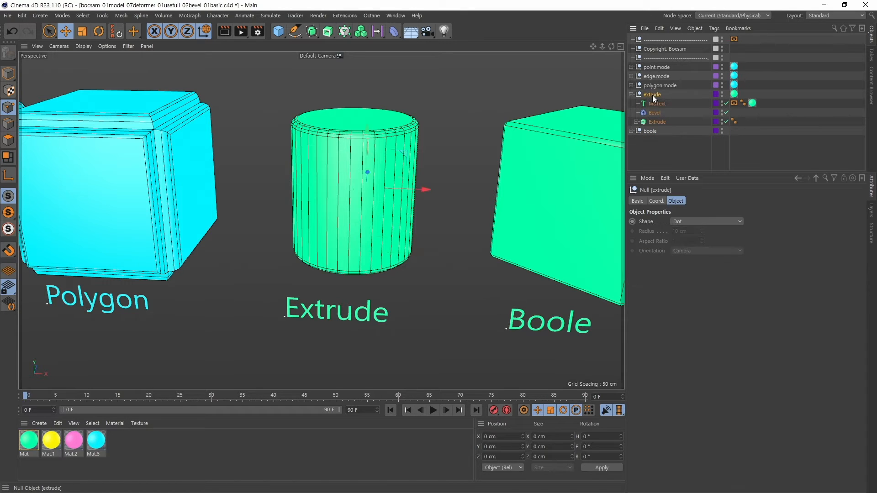
click(631, 95)
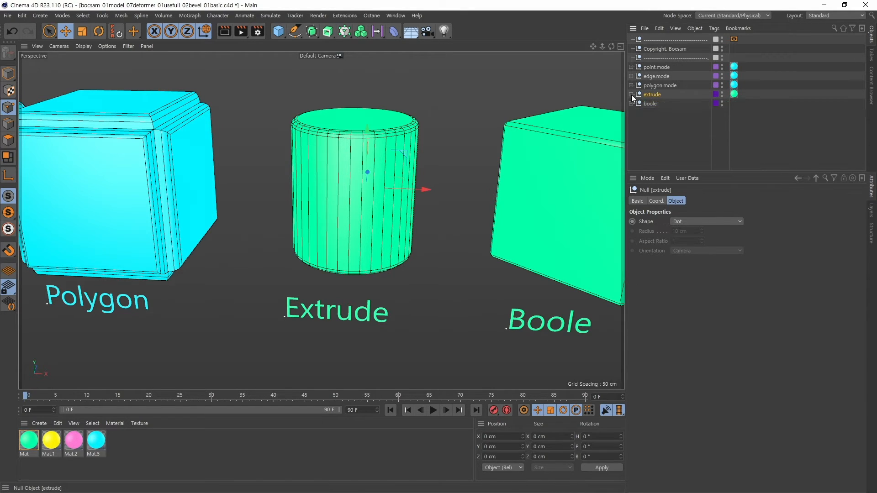
click(631, 95)
click(655, 121)
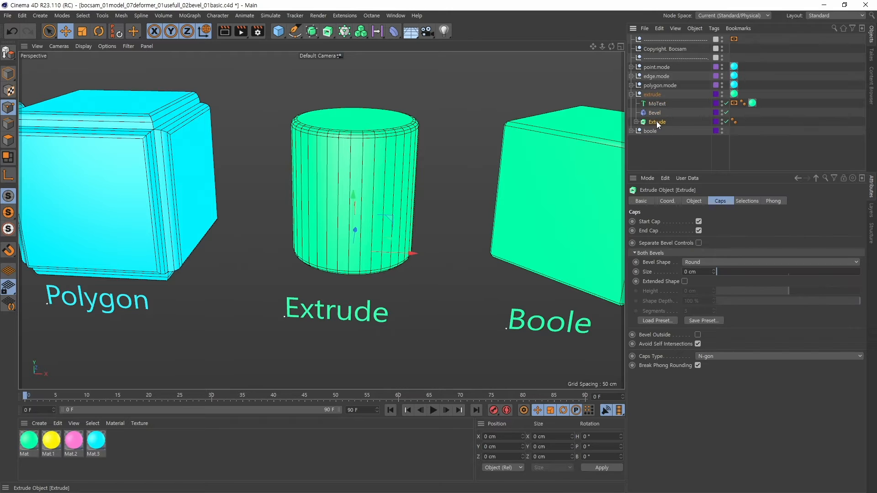
click(653, 113)
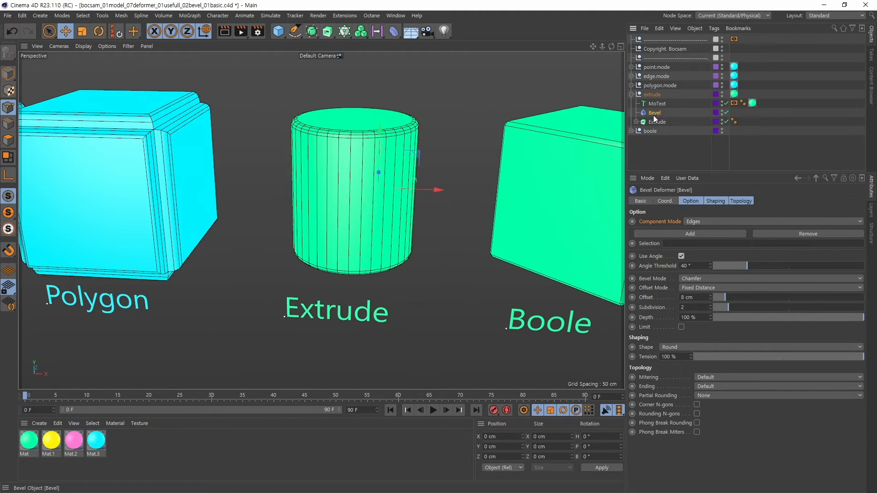
Step: Toggle the extrude group's Bevel deformer off and on to compare the cylinder with and without the bevel
click(727, 112)
click(727, 113)
click(656, 121)
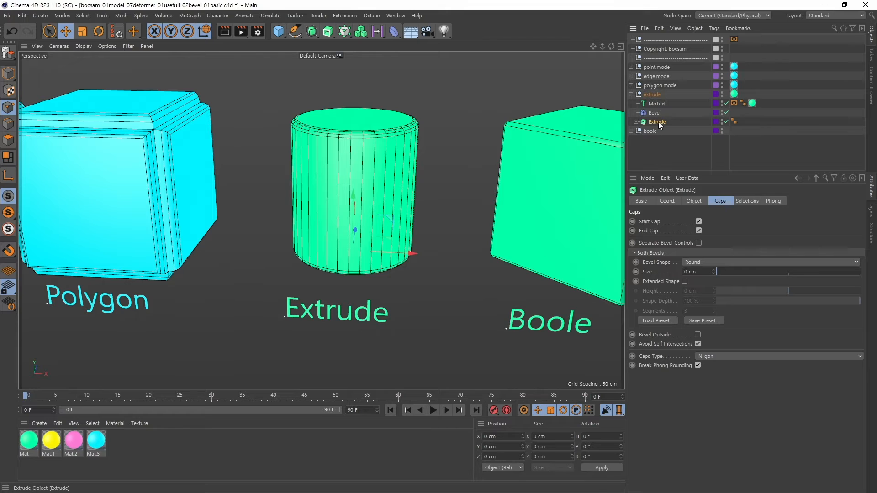
click(726, 112)
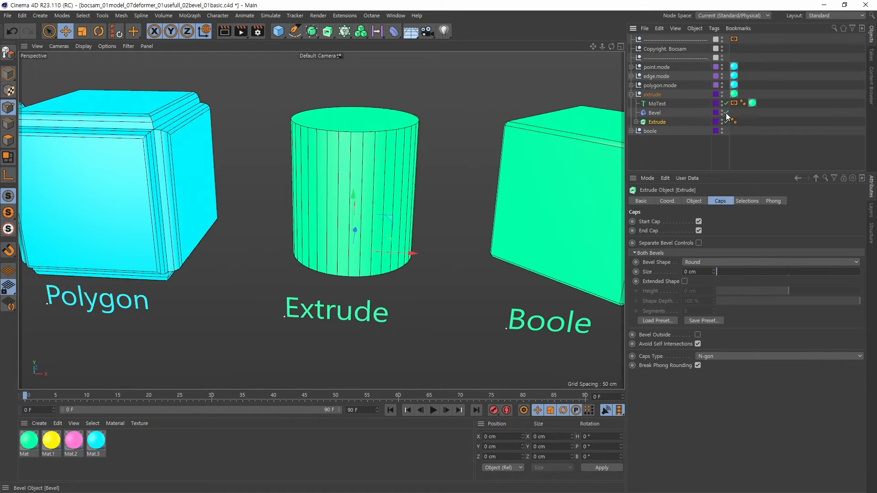
click(726, 113)
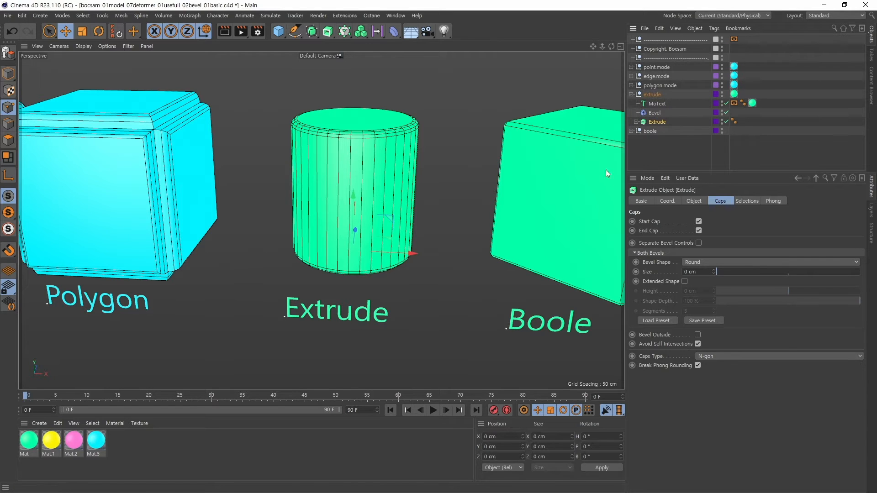
Step: Check the Bevel deformer's place beside the Extrude object, show its settings, and collapse the extrude group
alt+middle_drag(454, 197, 433, 191)
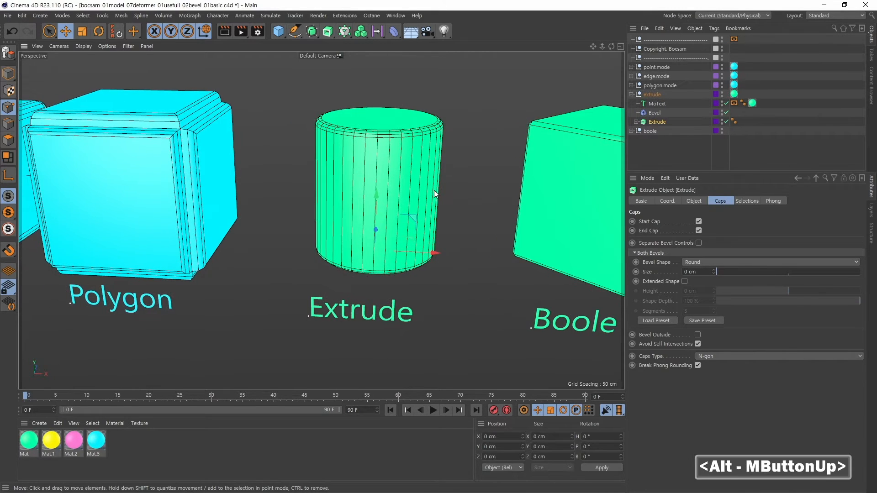
alt+right_drag(431, 192, 457, 188)
click(635, 122)
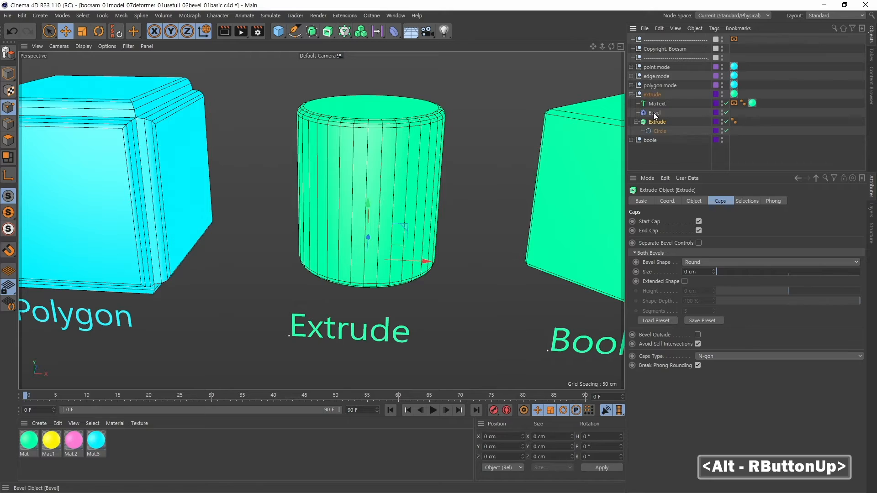
mouse_move(653, 112)
mouse_down()
mouse_move(665, 130)
mouse_move(653, 108)
mouse_up()
click(636, 122)
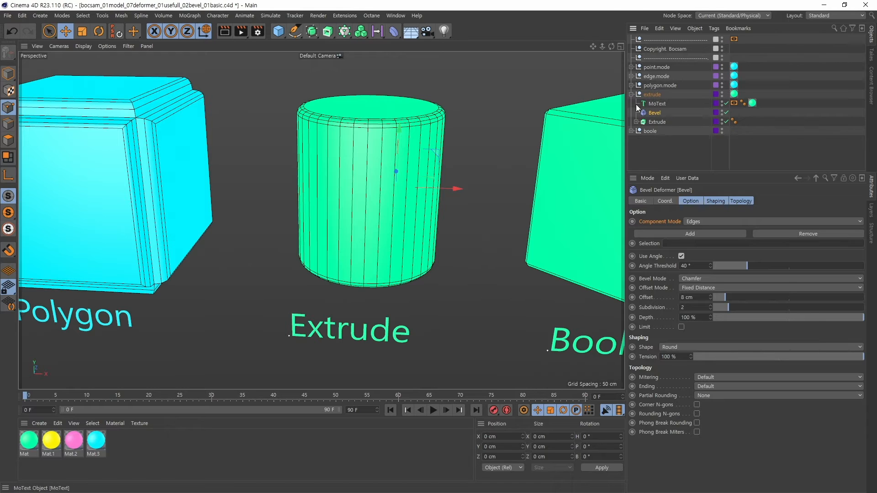
click(631, 94)
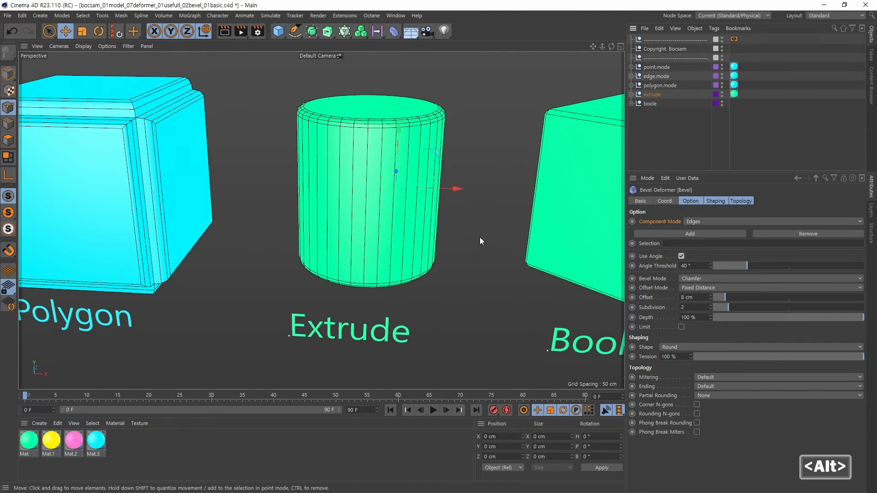
alt+middle_drag(473, 210, 452, 242)
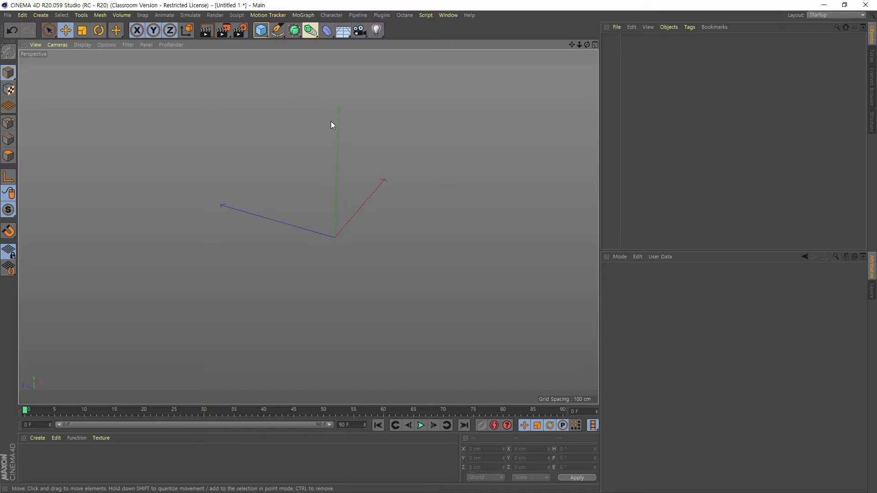
Step: In the empty Cinema 4D R20 scene, create an Extrude object and a Circle spline, and make the spline its child
click(298, 35)
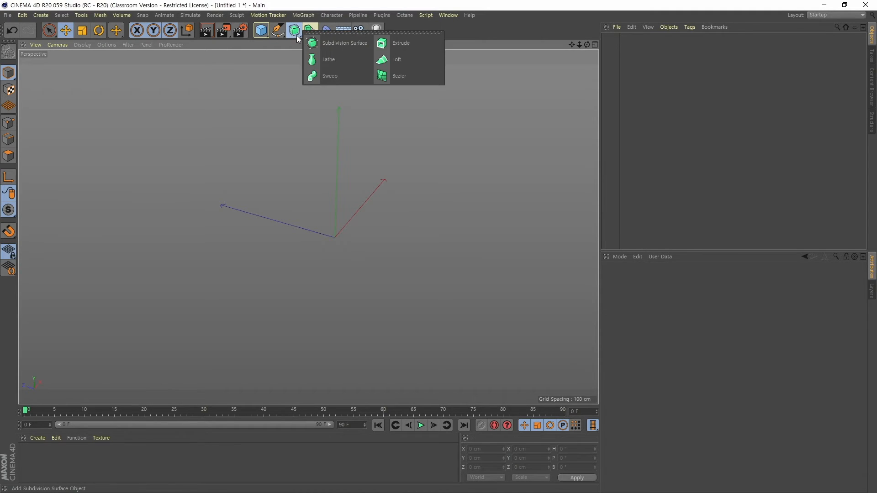
click(395, 47)
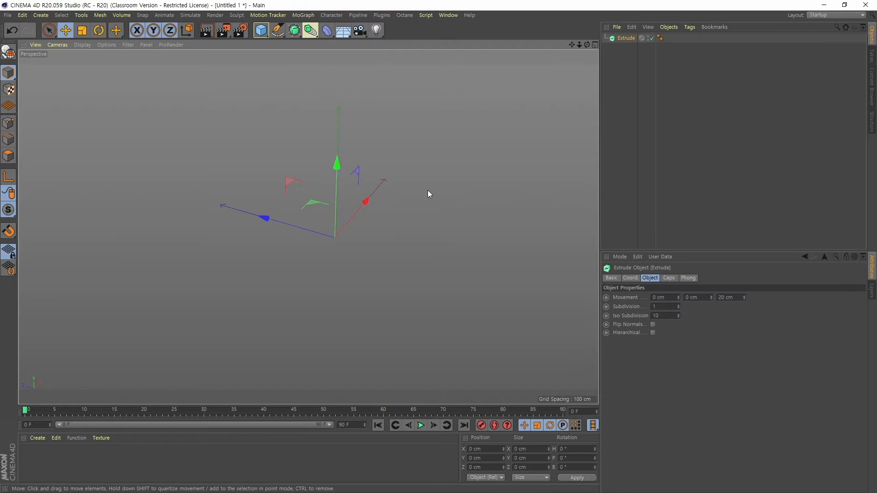
click(277, 32)
click(368, 60)
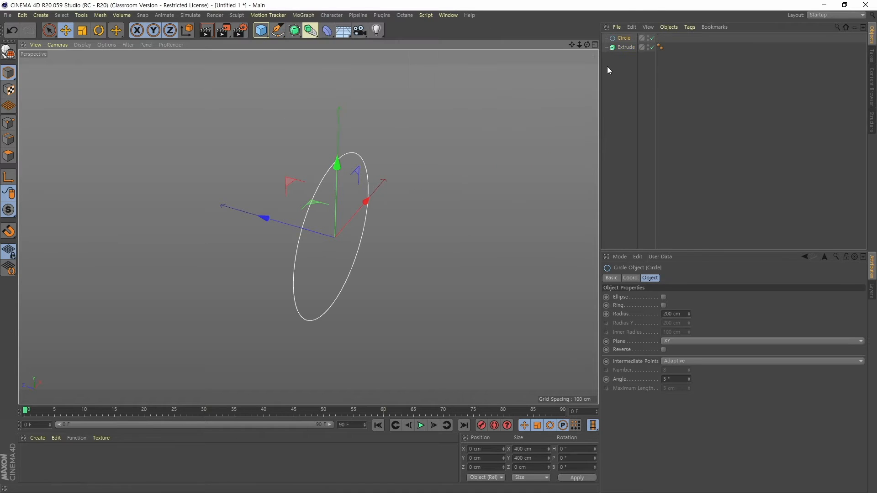
drag(624, 38, 628, 46)
click(627, 39)
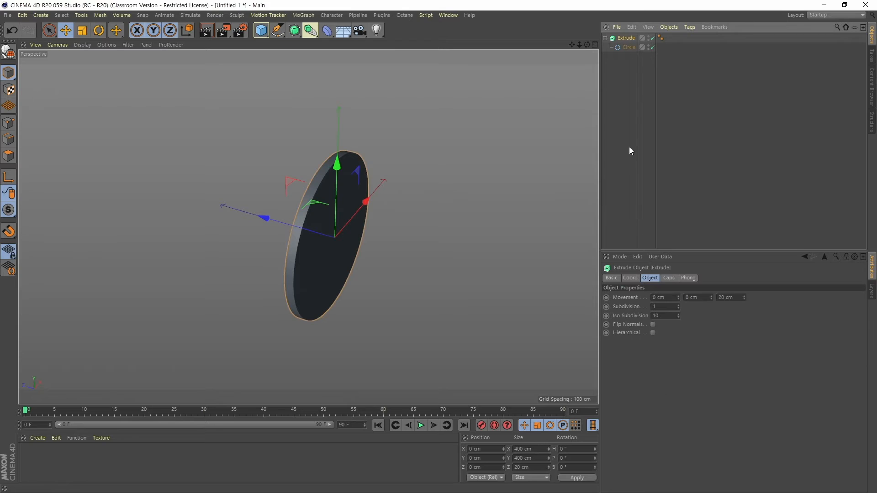
Step: Set the Extrude object's Z movement to 387 cm and collapse its hierarchy
drag(744, 297, 489, 201)
alt+middle_drag(490, 202, 489, 227)
alt+drag(489, 227, 501, 243)
click(605, 38)
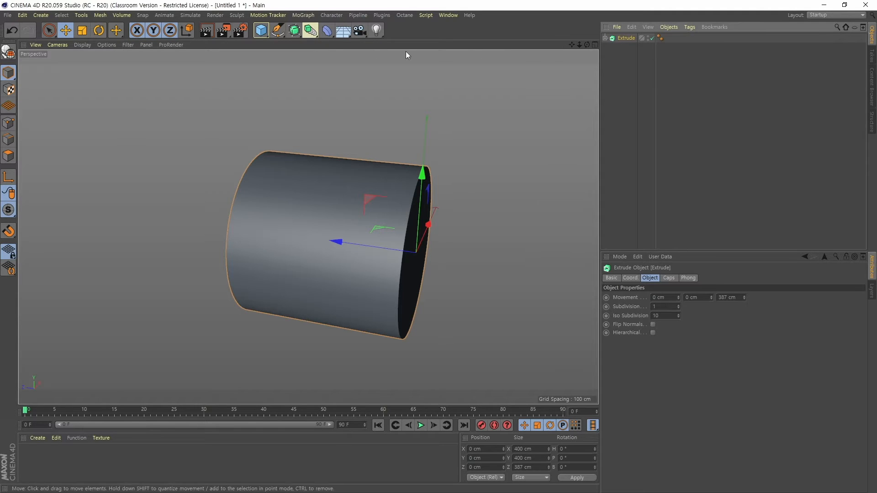
Step: Add a Bevel deformer and a Null, and place the Bevel and the Extrude object together under the Null
click(327, 30)
click(380, 156)
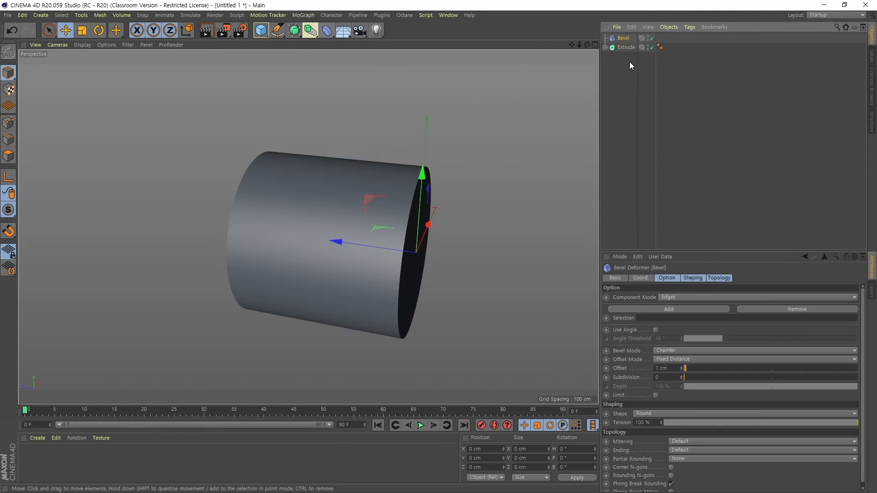
click(258, 32)
click(290, 43)
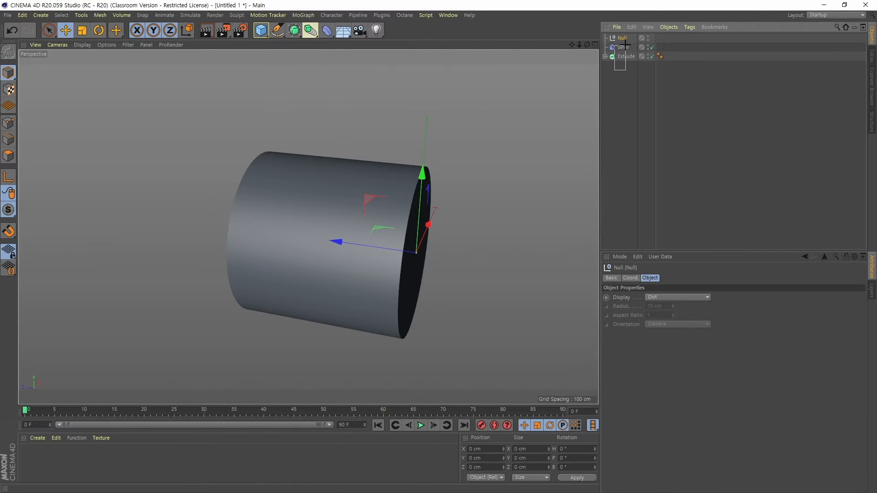
drag(624, 42, 627, 38)
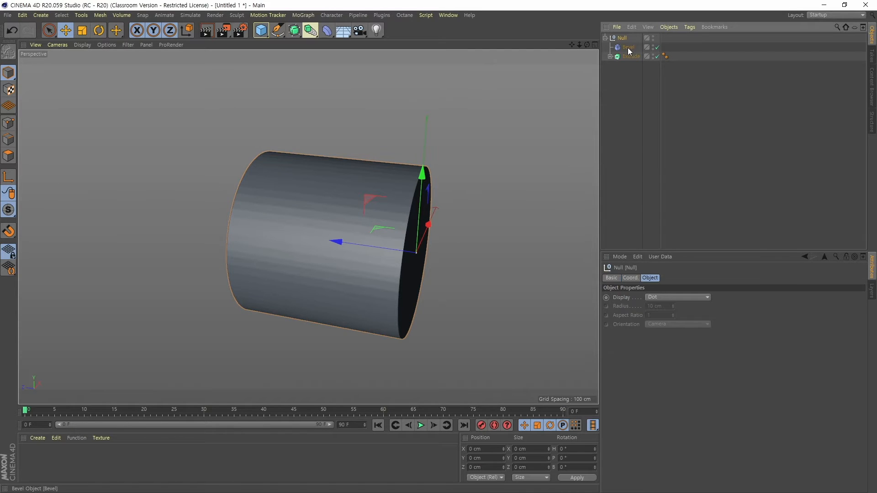
Step: Set the Bevel deformer's offset to 18 cm and examine the cylinder's cap edge
click(628, 48)
mouse_move(475, 251)
alt+right_down()
mouse_move(462, 271)
mouse_move(472, 265)
alt+right_up()
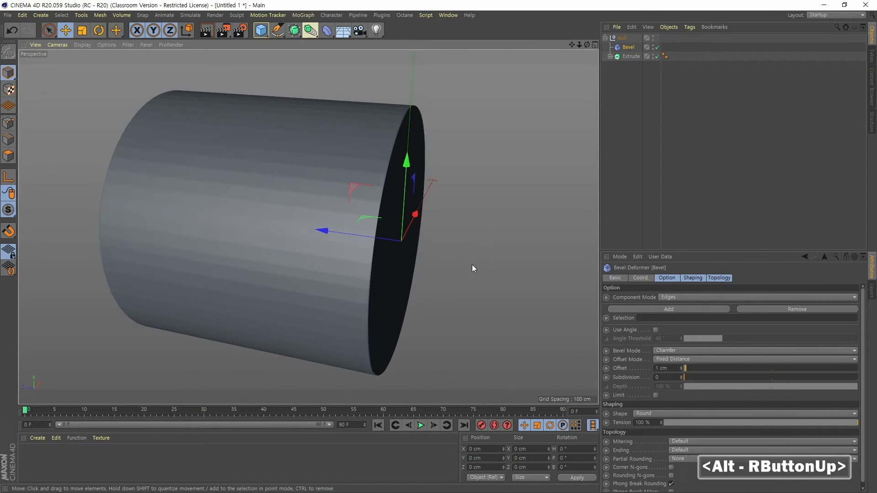
alt+drag(472, 264, 459, 274)
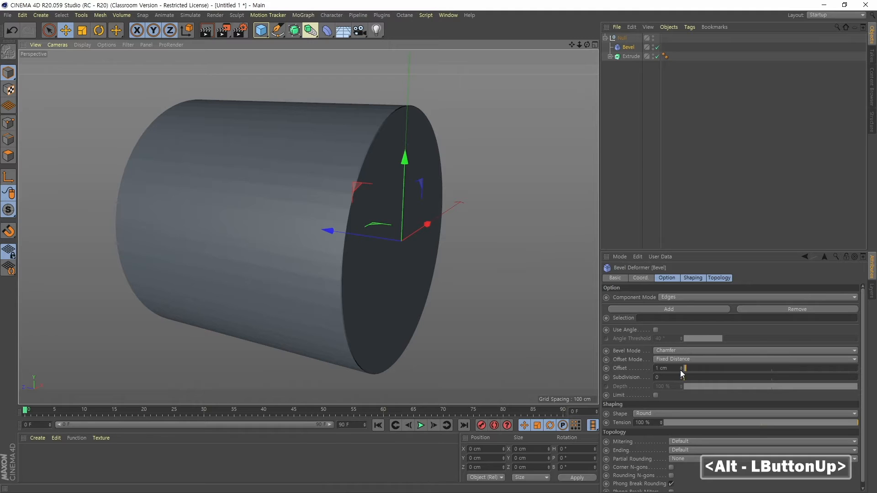
drag(686, 367, 694, 366)
drag(701, 367, 715, 367)
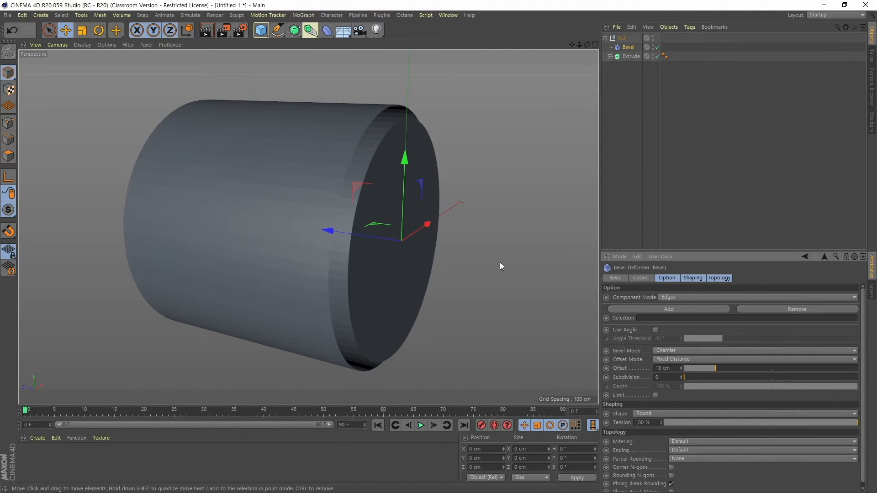
alt+middle_drag(415, 147, 473, 118)
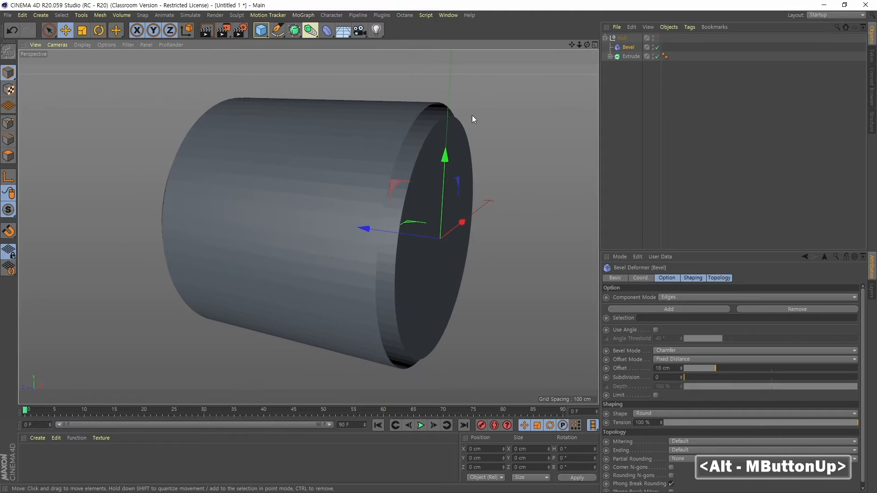
Step: Disable and re-enable the Bevel deformer under the Null, and inspect the cap edge from the side
click(631, 56)
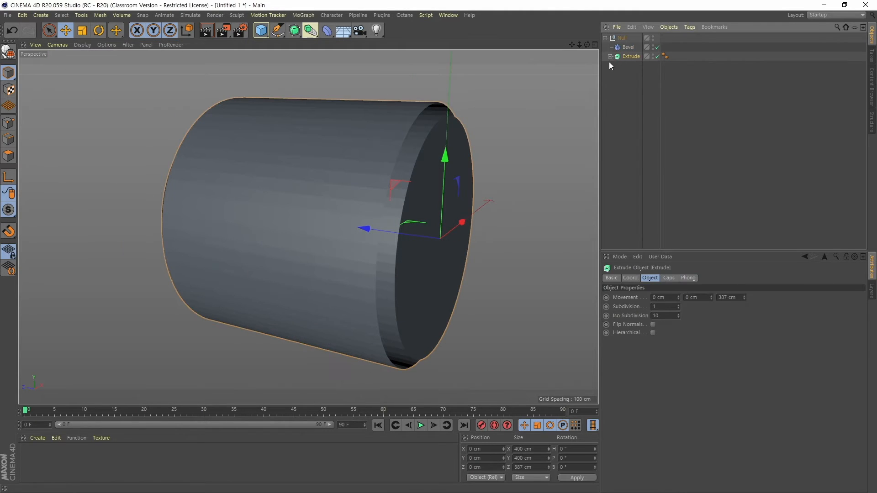
click(657, 47)
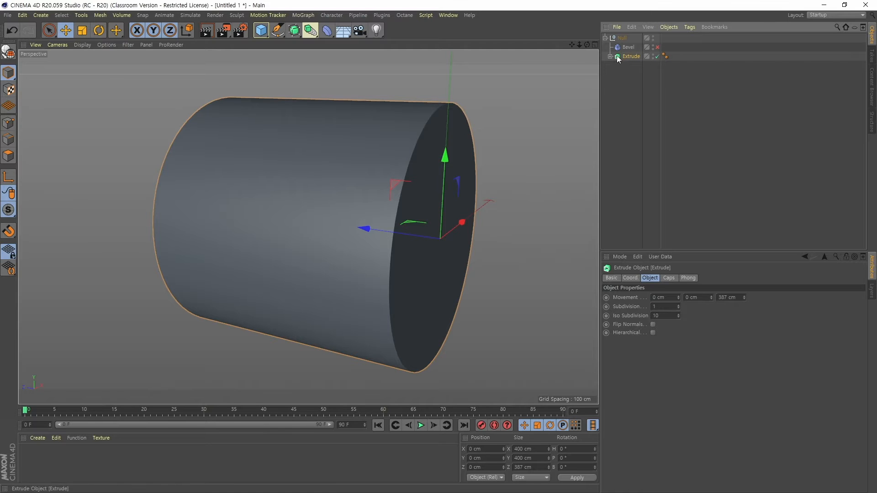
click(657, 47)
mouse_move(434, 112)
alt+mouse_down()
mouse_move(509, 131)
mouse_move(440, 115)
alt+mouse_up()
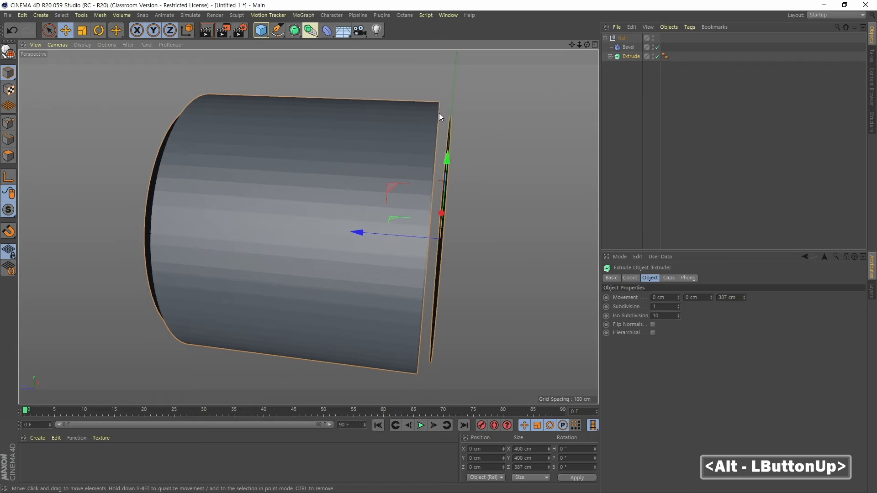
Step: Place the Extrude object inside a new Connect object under the Null, with the Bevel deformer enabled, and inspect the cap edge
click(657, 47)
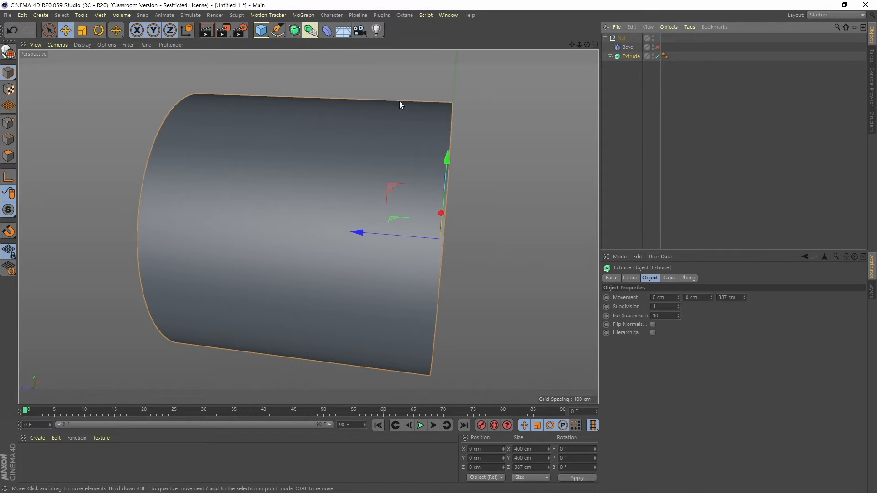
click(314, 34)
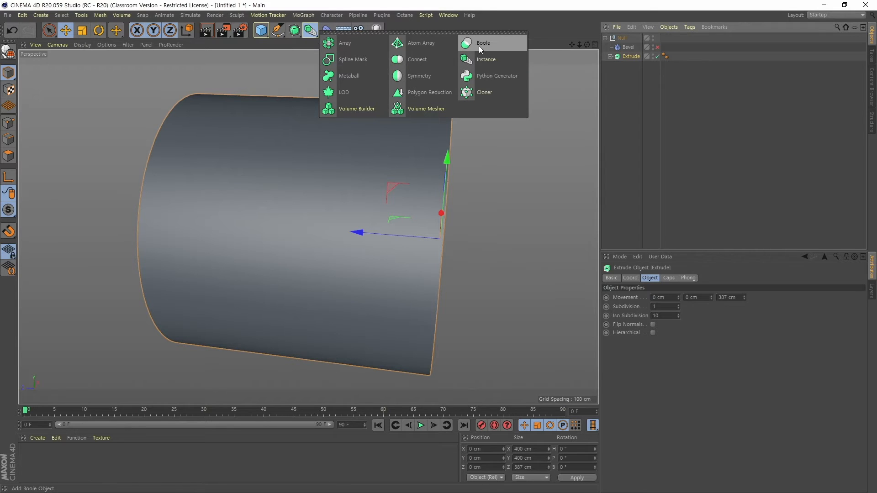
click(418, 60)
drag(629, 37, 632, 56)
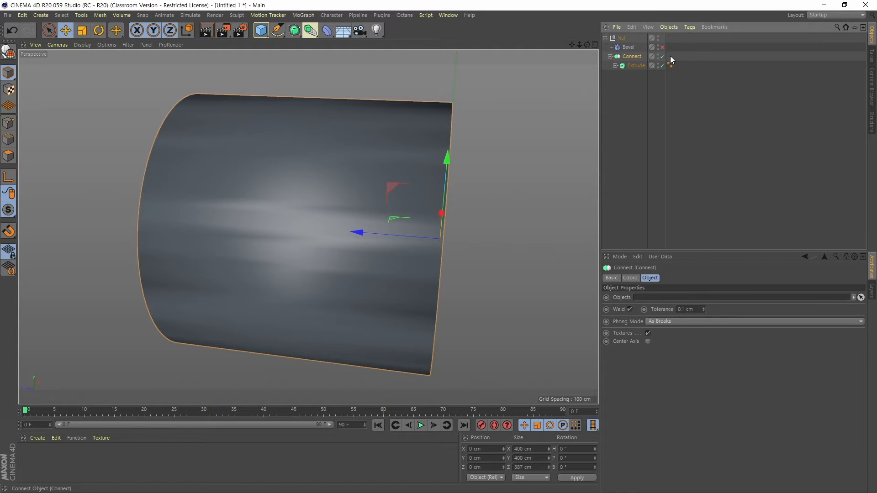
click(662, 47)
alt+drag(538, 151, 471, 169)
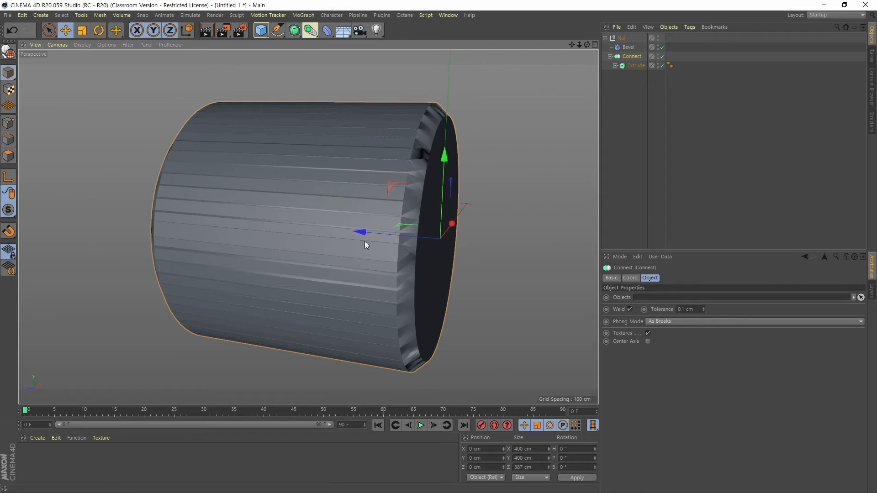
mouse_move(464, 188)
alt+middle_down()
mouse_move(476, 185)
mouse_move(468, 174)
alt+middle_up()
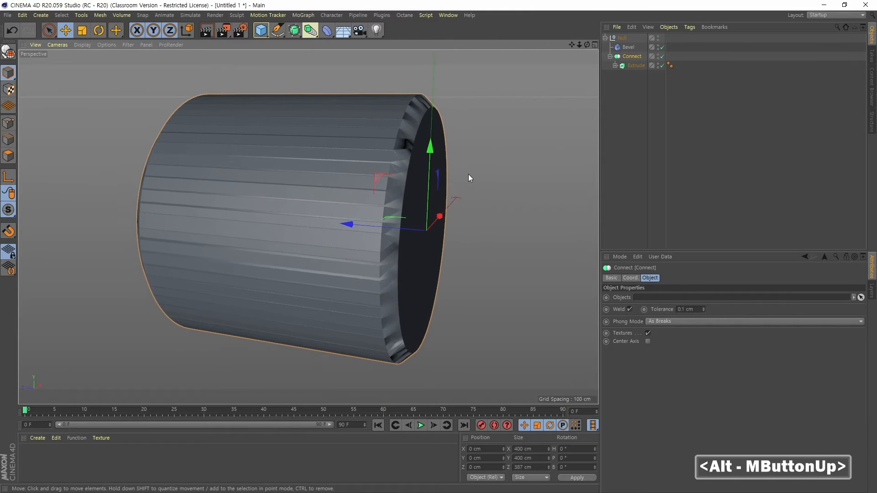
Step: Set the viewport display to Gouraud Shading (Lines) and compare the cylinder's mesh with the Bevel deformer disabled and enabled
click(629, 48)
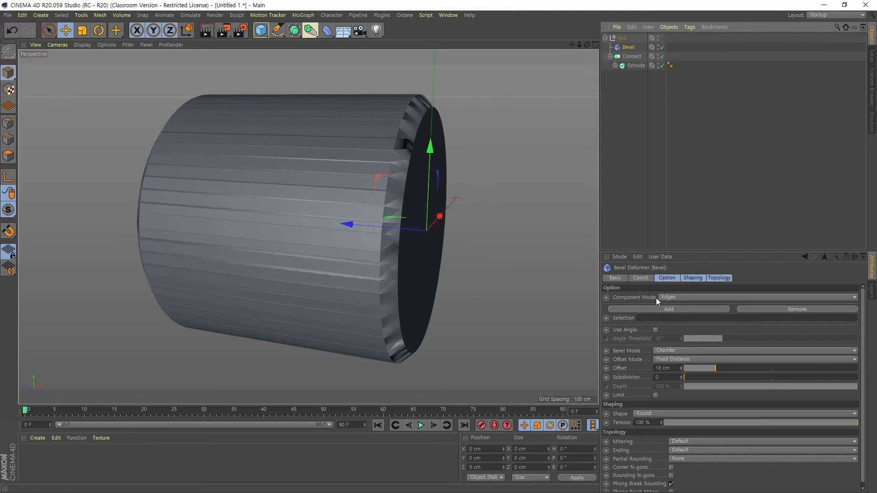
click(84, 45)
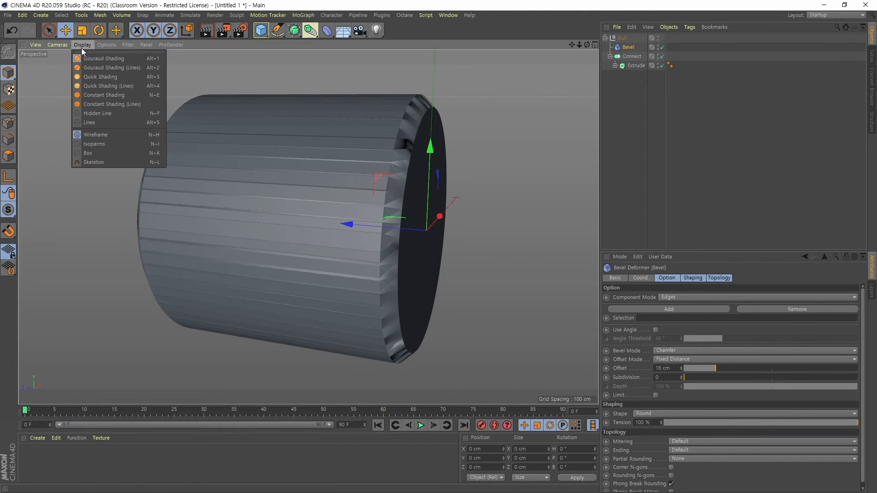
click(84, 67)
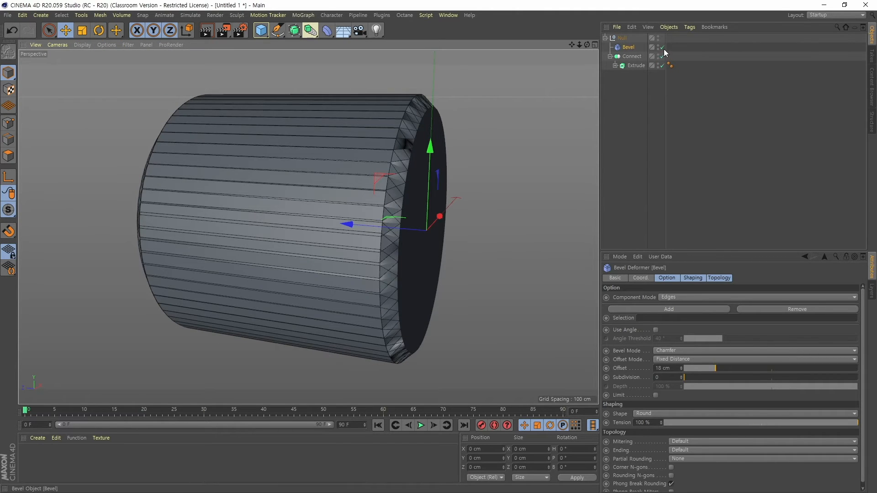
click(662, 47)
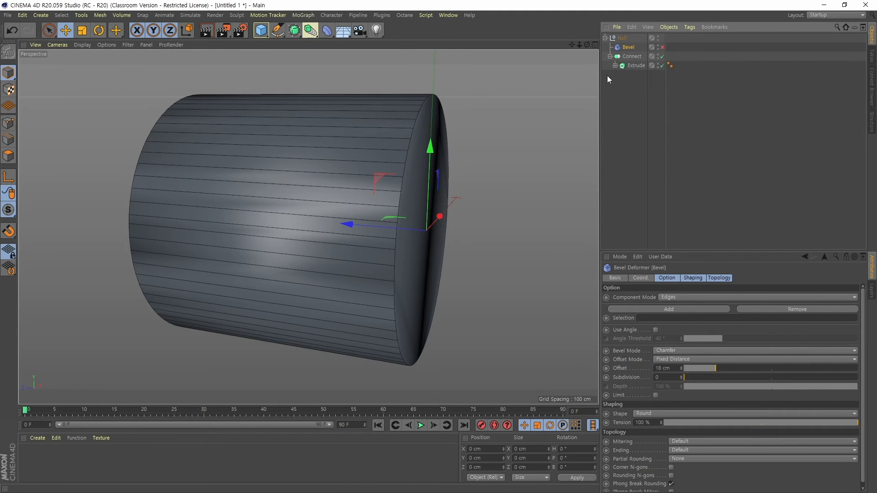
click(662, 48)
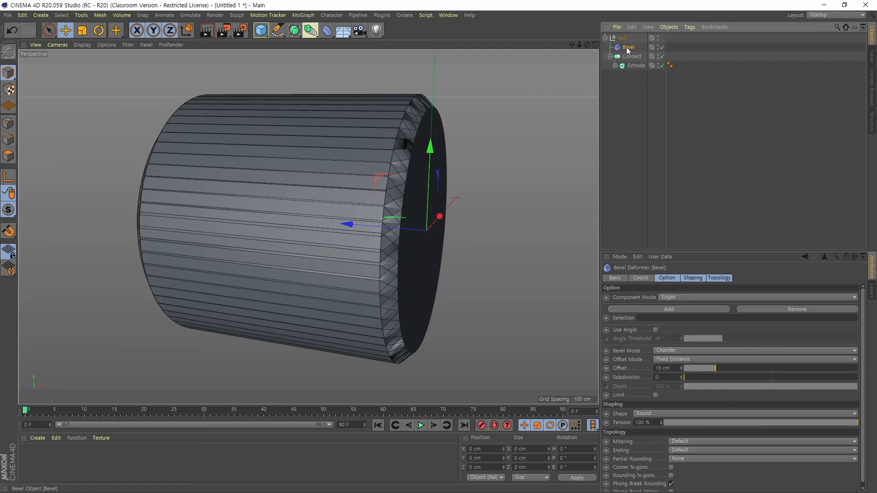
Step: Turn on Use Angle for the Bevel deformer and inspect the chamfered rims at both ends of the cylinder
click(656, 331)
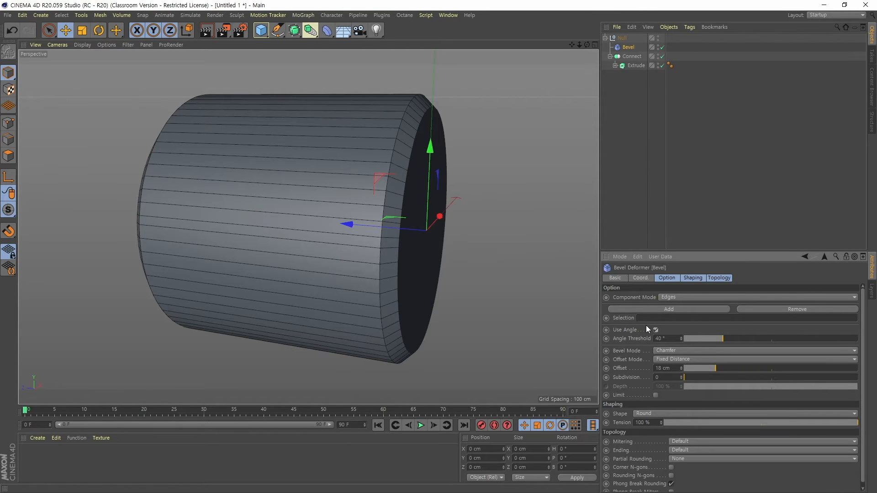
key(alt)
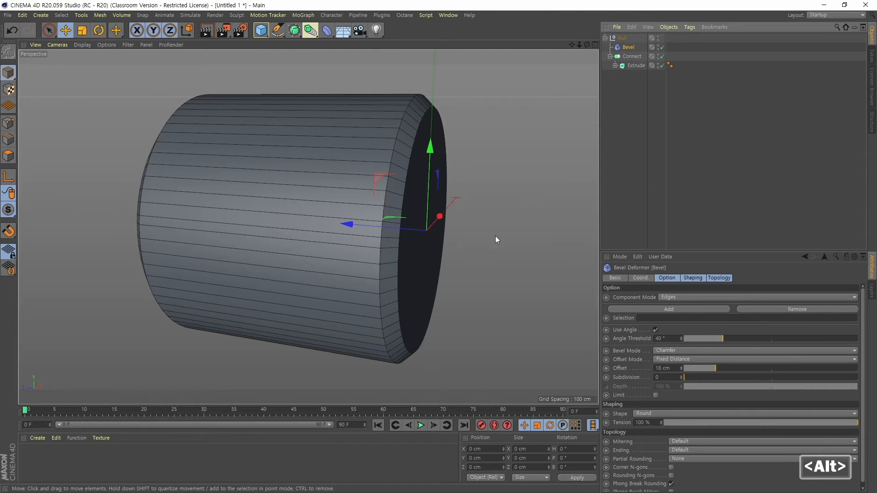
alt+drag(495, 237, 511, 224)
alt+right_drag(512, 224, 498, 214)
mouse_move(498, 215)
alt+middle_down()
mouse_move(488, 219)
mouse_move(493, 212)
alt+middle_up()
alt+drag(493, 211, 529, 188)
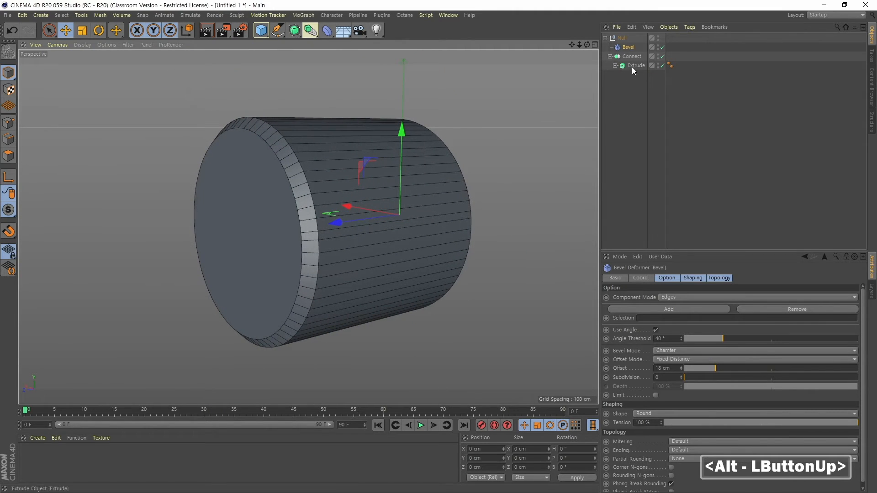
Step: Review how the Bevel deformer and the Connect object sit under the Null, checking the Bevel's effect by disabling and re-enabling it
click(615, 66)
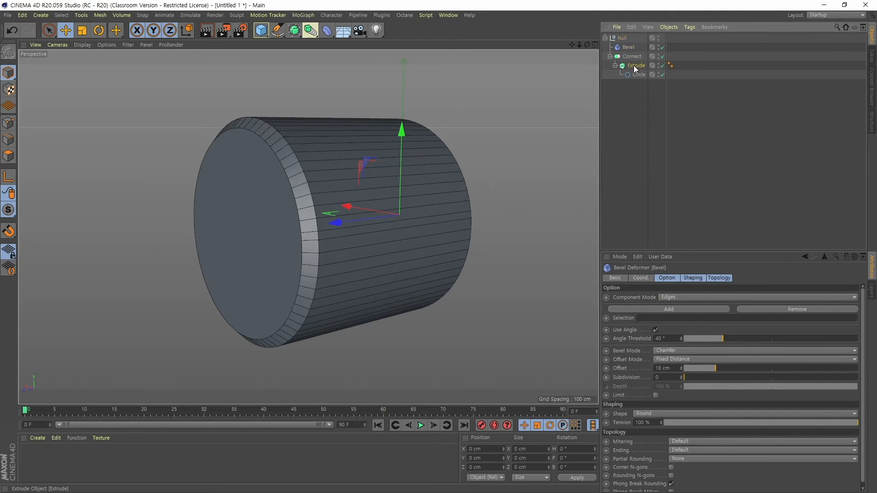
click(633, 65)
click(628, 47)
click(610, 56)
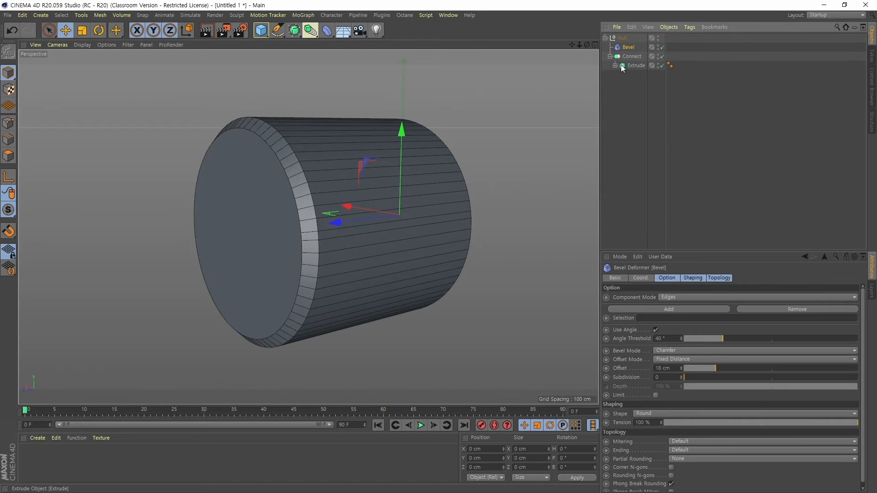
click(631, 56)
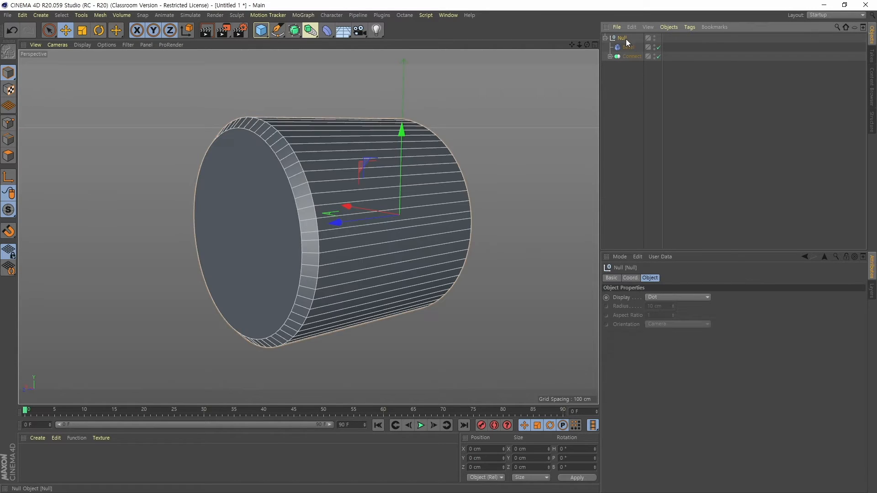
ctrl+click(636, 47)
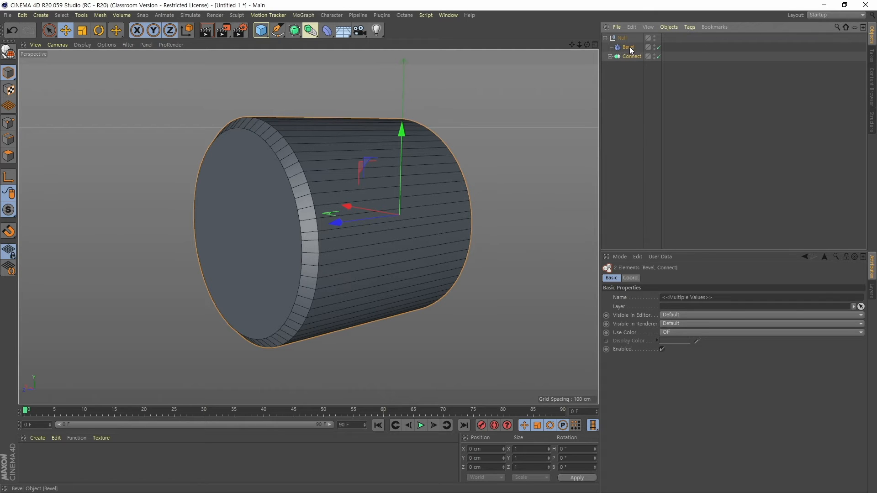
click(629, 47)
click(658, 47)
click(659, 48)
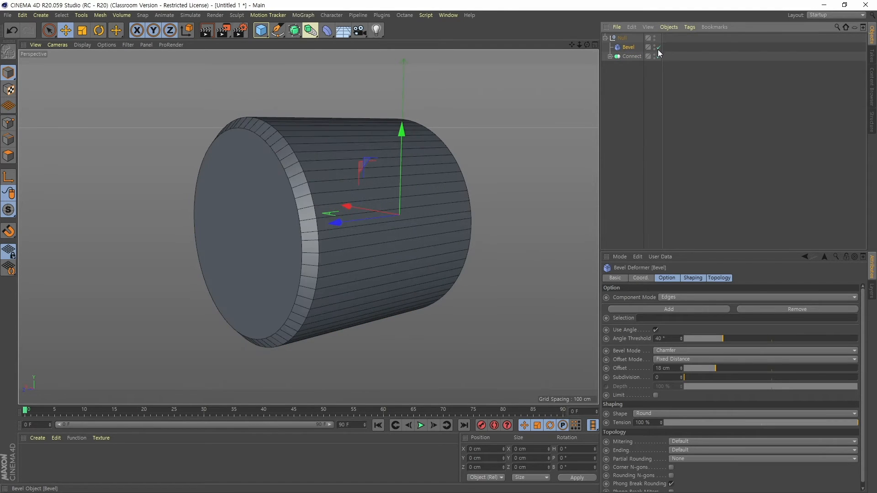
click(622, 37)
click(605, 38)
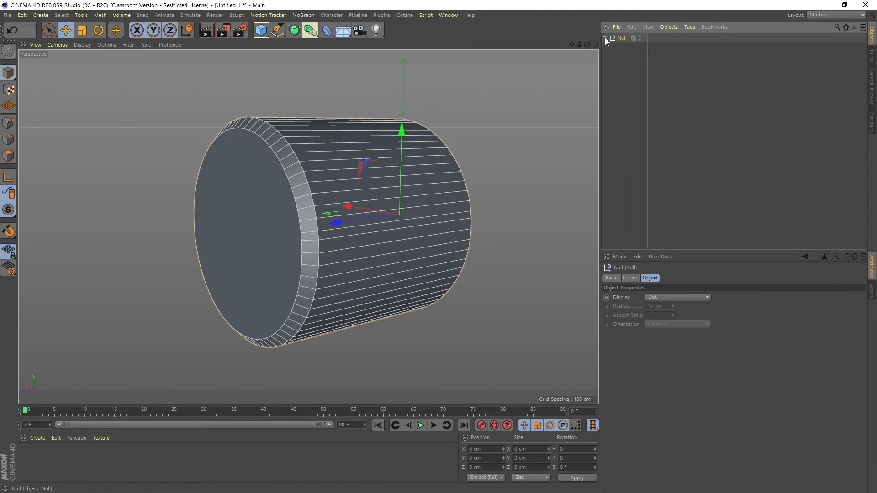
click(605, 38)
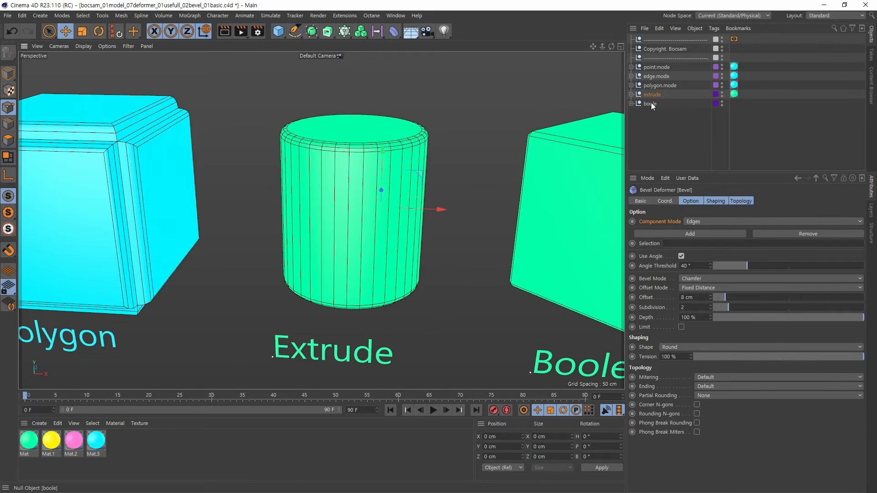
Step: Switch to the R23 example scene and examine the extrude group's hierarchy and its Bevel deformer settings
click(631, 94)
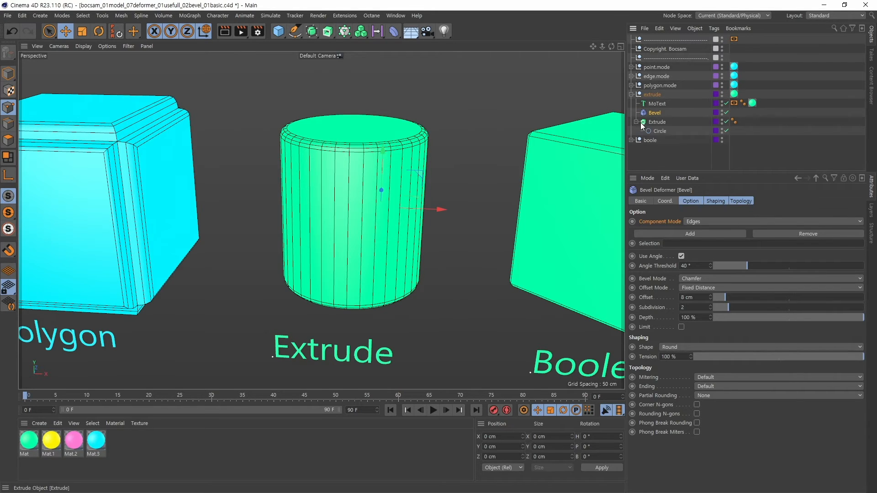
drag(654, 113, 658, 126)
drag(661, 121, 659, 108)
click(636, 122)
click(648, 95)
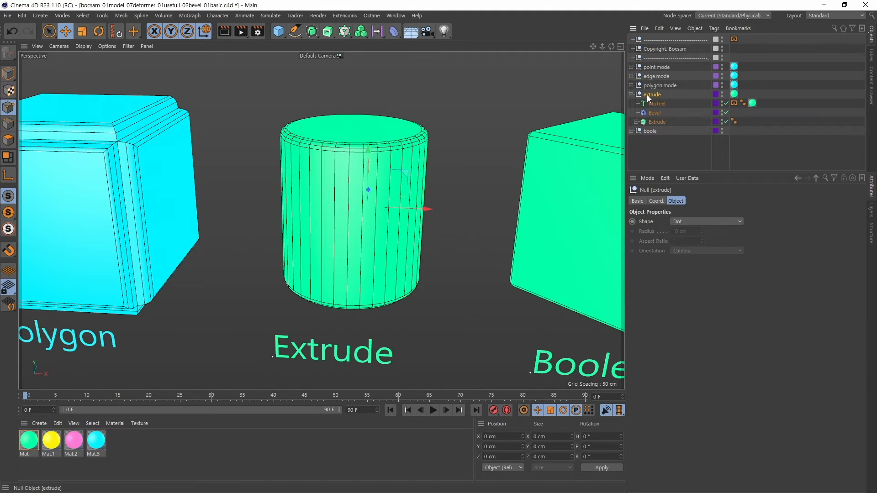
click(654, 113)
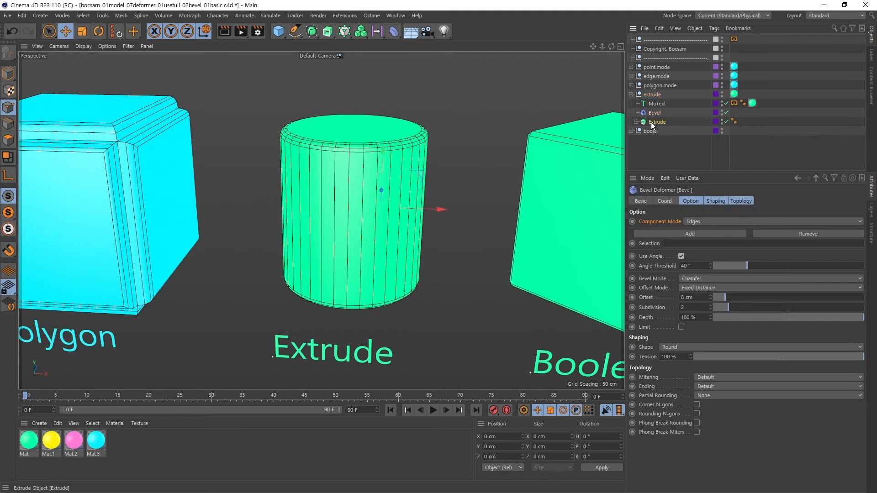
click(652, 94)
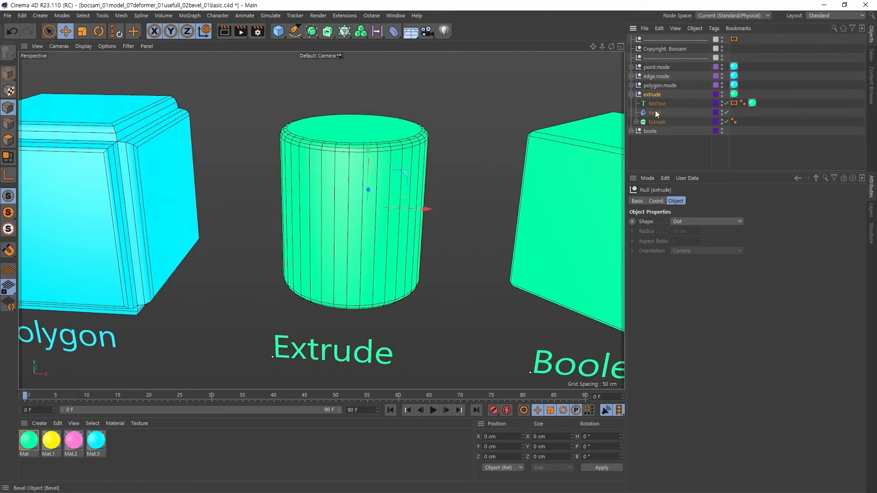
click(656, 114)
Step: Try a 12.82 cm cap bevel on the Extrude object with its Bevel deformer disabled, then reset the size to 0 cm and re-enable the deformer
alt+middle_drag(492, 213, 422, 201)
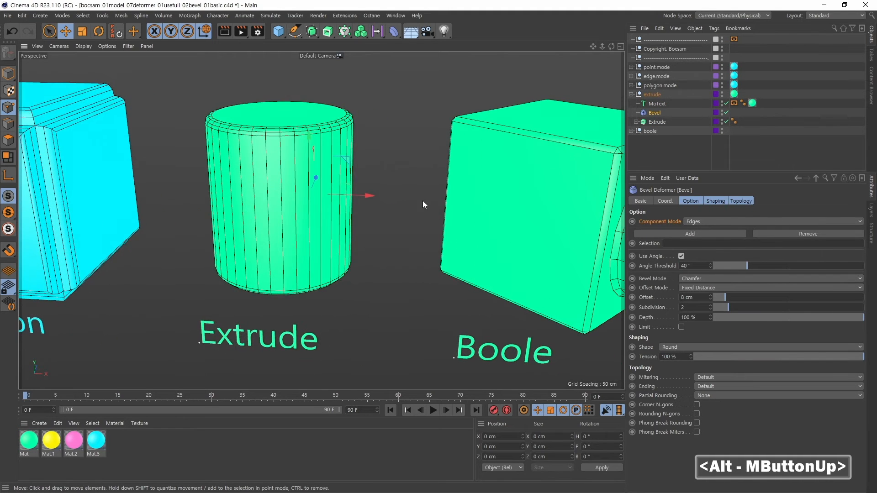
alt+right_drag(423, 201, 472, 199)
alt+middle_drag(472, 199, 424, 190)
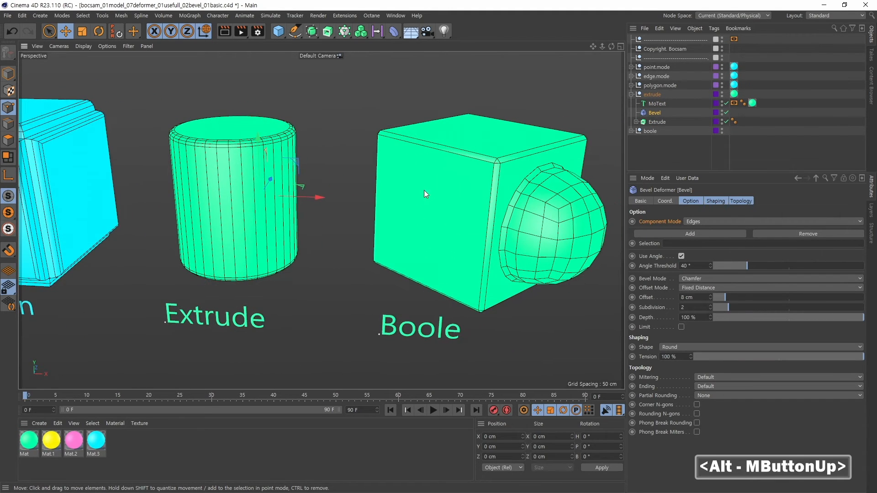
click(657, 123)
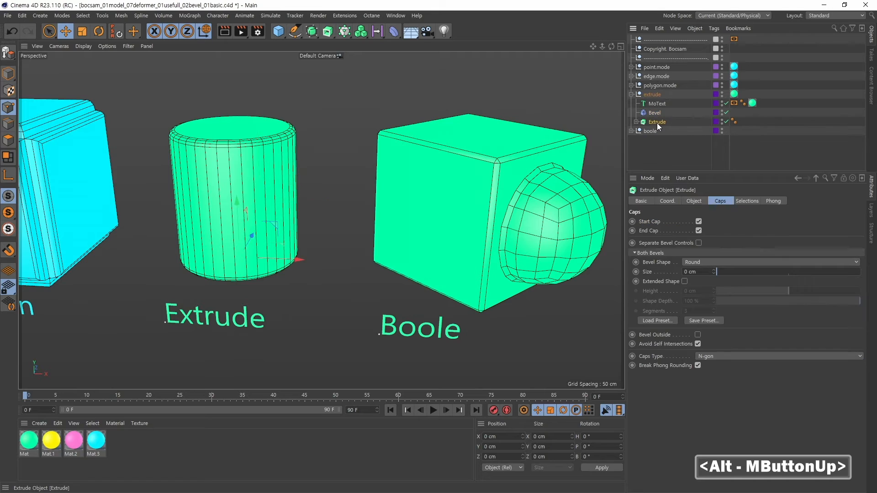
click(726, 112)
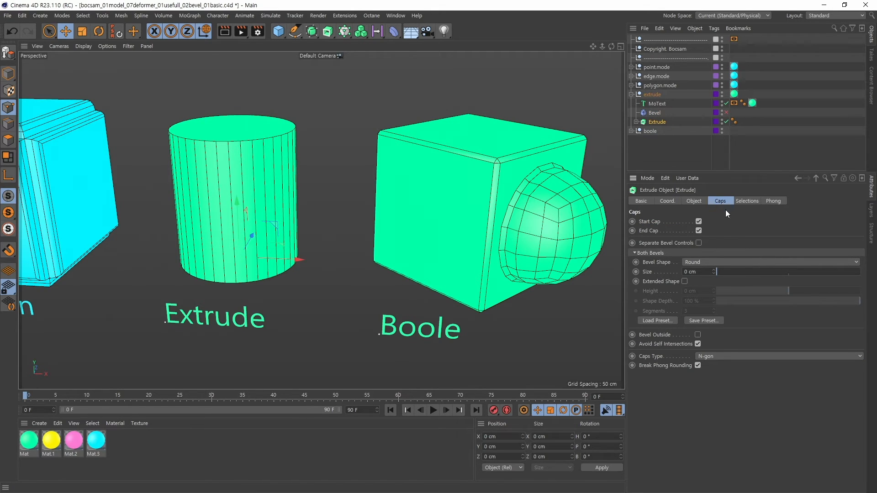
mouse_move(721, 271)
mouse_down()
mouse_move(747, 266)
mouse_move(736, 268)
mouse_up()
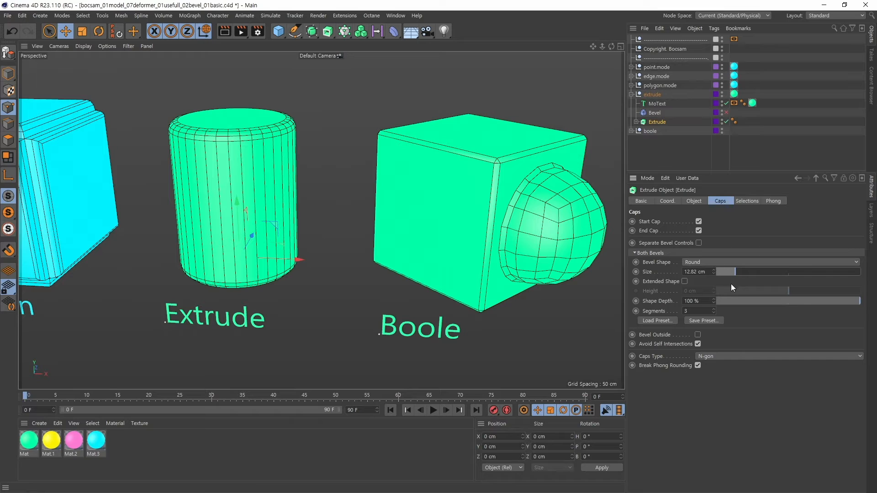
drag(735, 270, 708, 275)
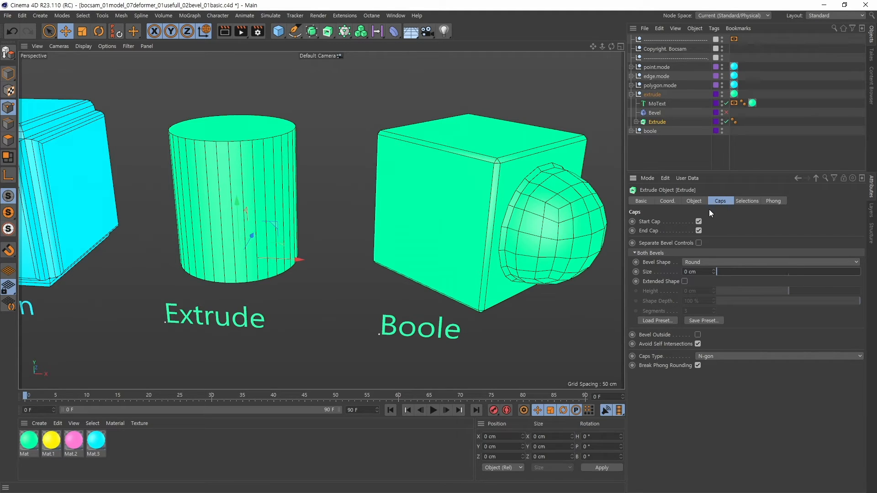
click(726, 112)
Step: Collapse the extrude group, expand the boole group, disable its Bevel deformer and reveal the Boole object's children
click(631, 94)
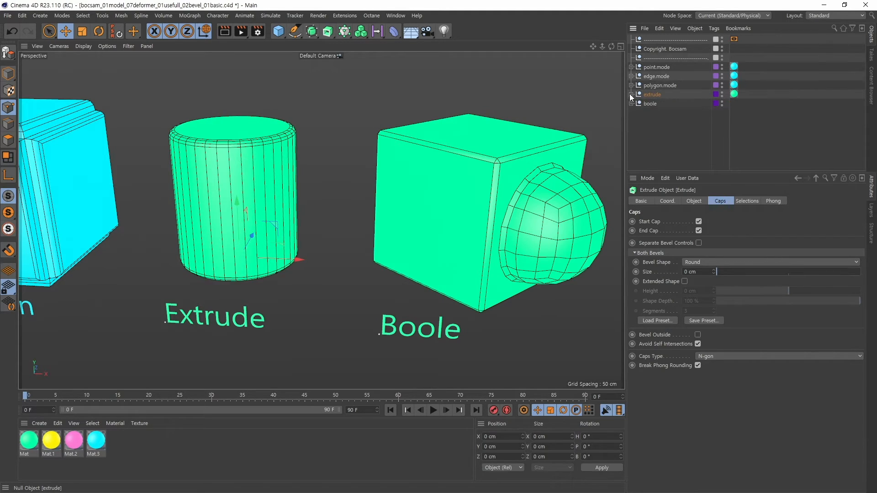
click(631, 104)
click(651, 104)
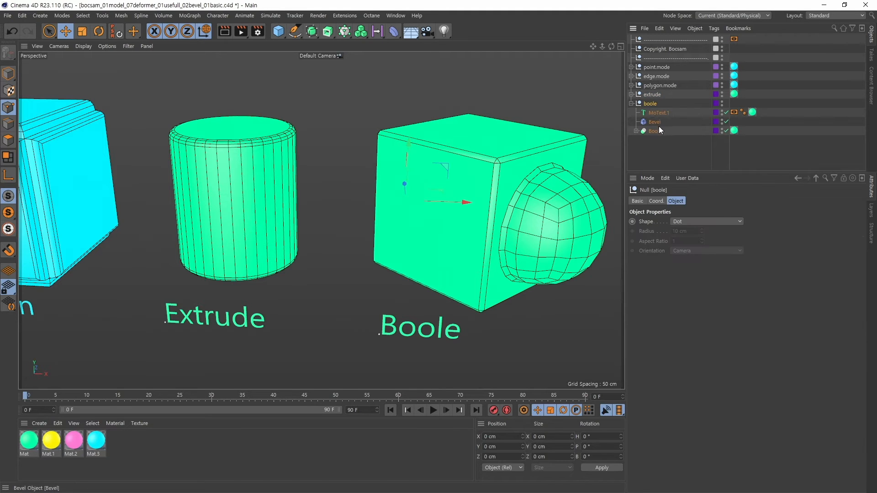
click(659, 129)
alt+middle_drag(626, 247, 476, 231)
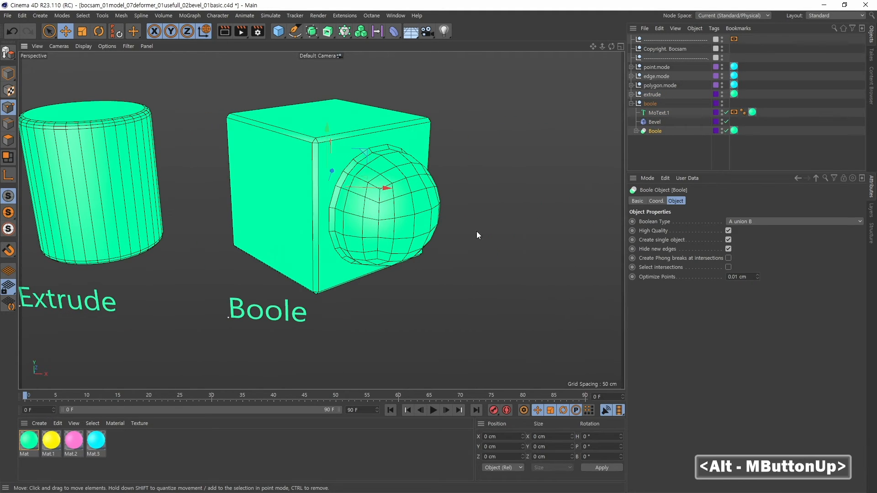
click(726, 121)
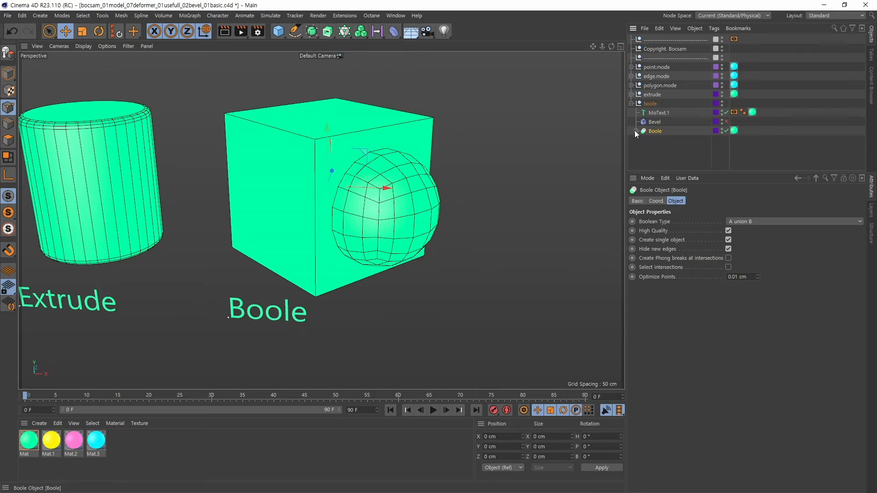
click(635, 131)
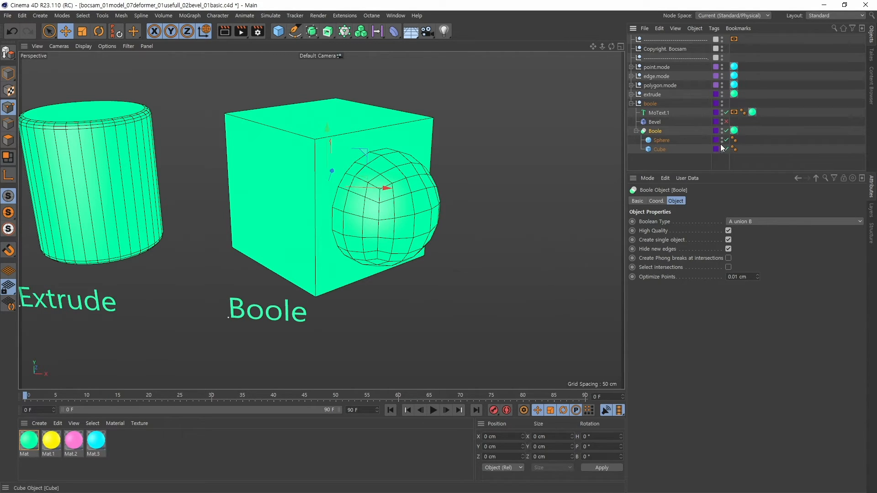
Step: Check the Boole object's effect by disabling and re-enabling it, and turn its group's Bevel deformer back on
click(726, 131)
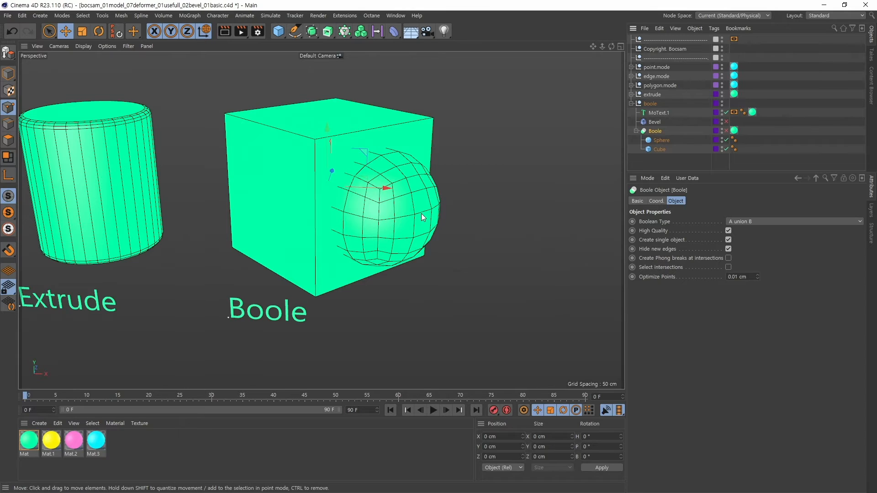
click(726, 131)
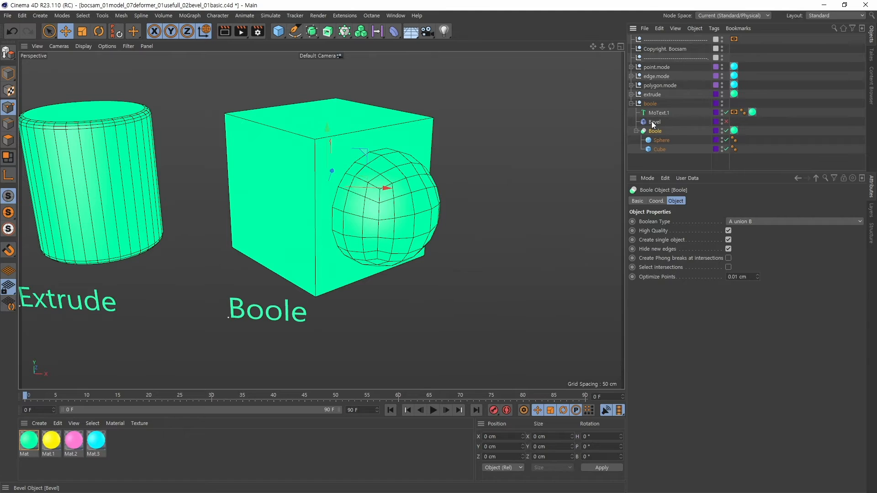
click(654, 122)
click(726, 122)
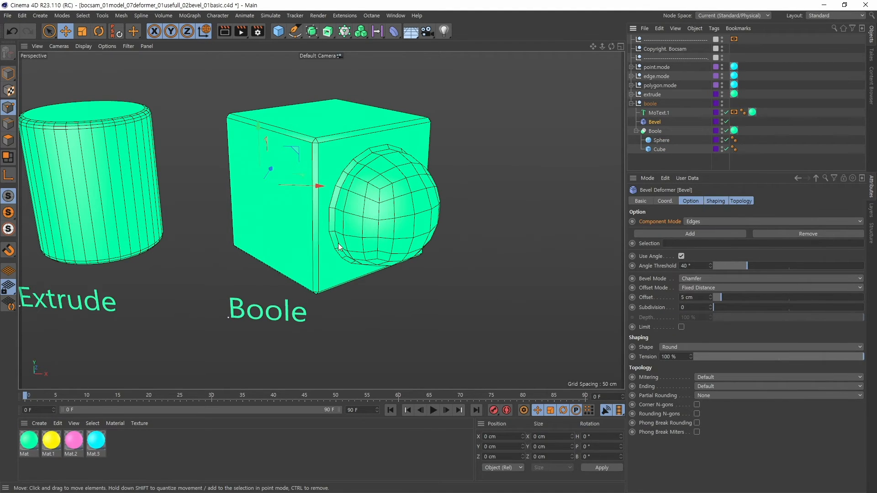
Step: Compare the cube and sphere Boole with and without the bevel by disabling and re-enabling the Bevel deformer
alt+drag(479, 167, 507, 162)
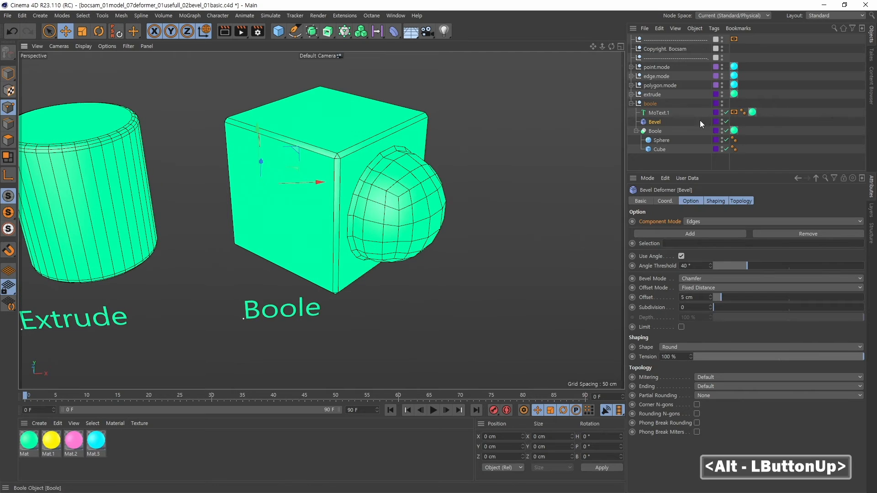
click(727, 122)
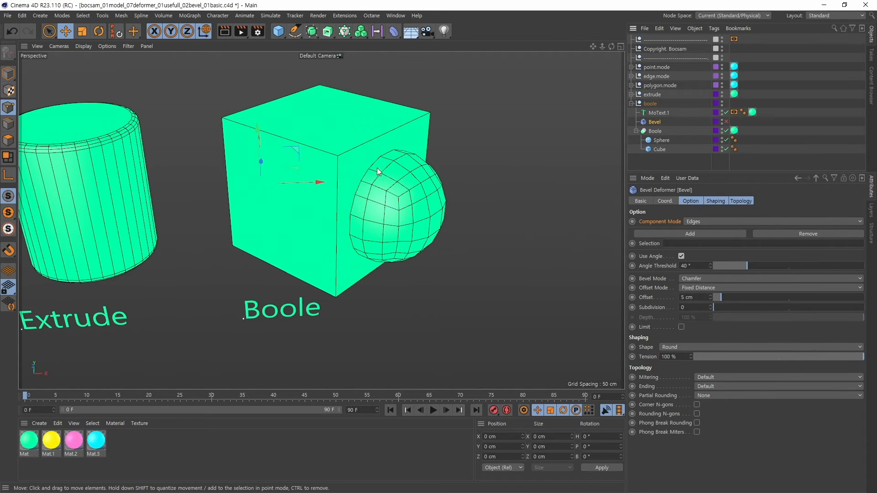
click(726, 122)
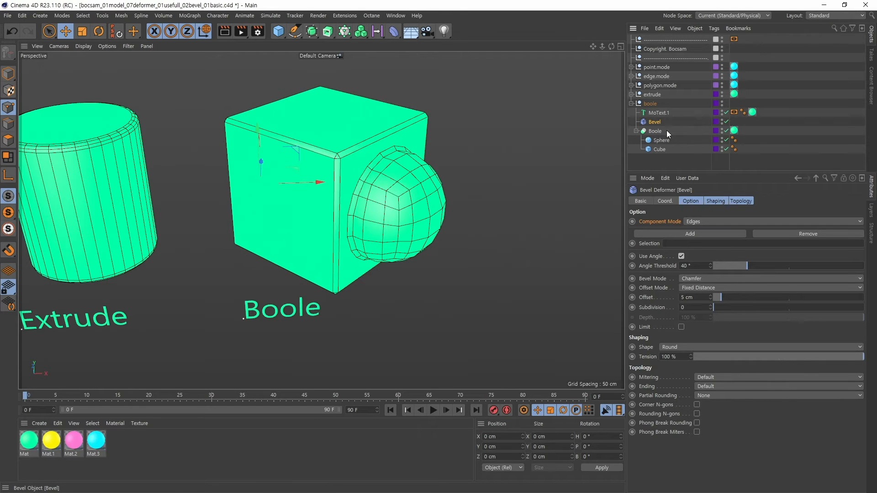
Step: Set the Subdivision of the boole group's Bevel deformer to 2
alt+drag(372, 186, 385, 149)
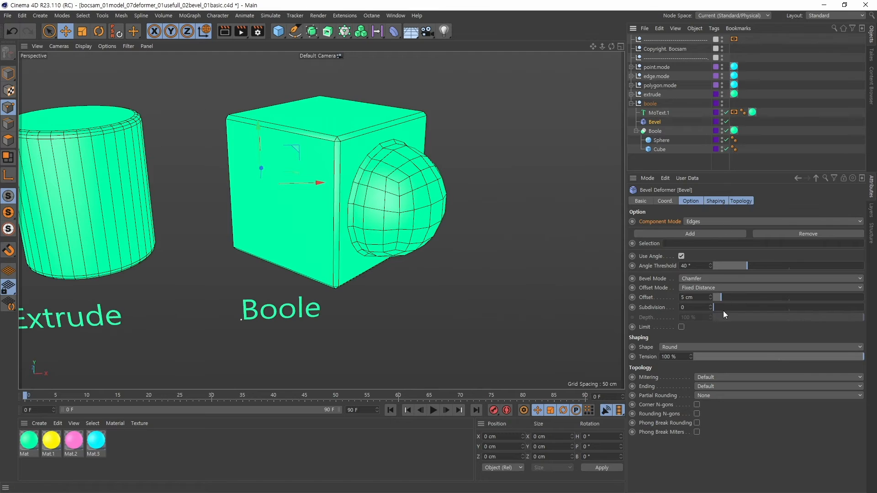
click(709, 305)
click(710, 306)
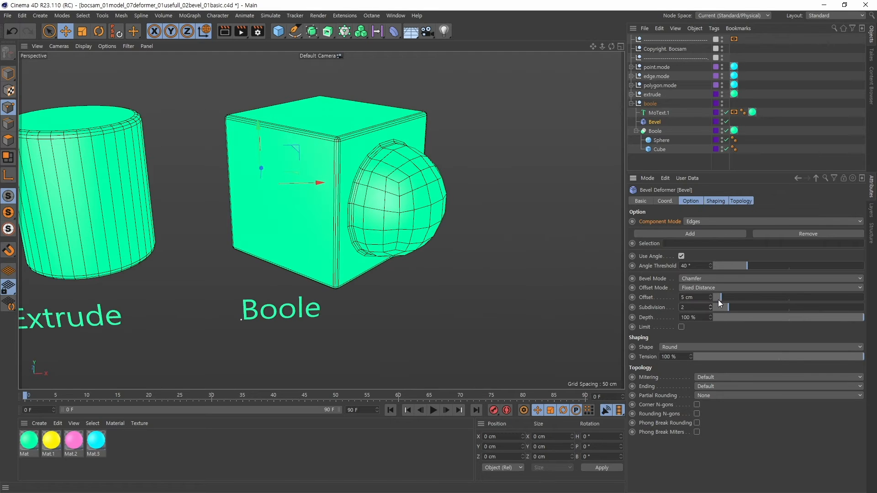
alt+drag(527, 226, 528, 235)
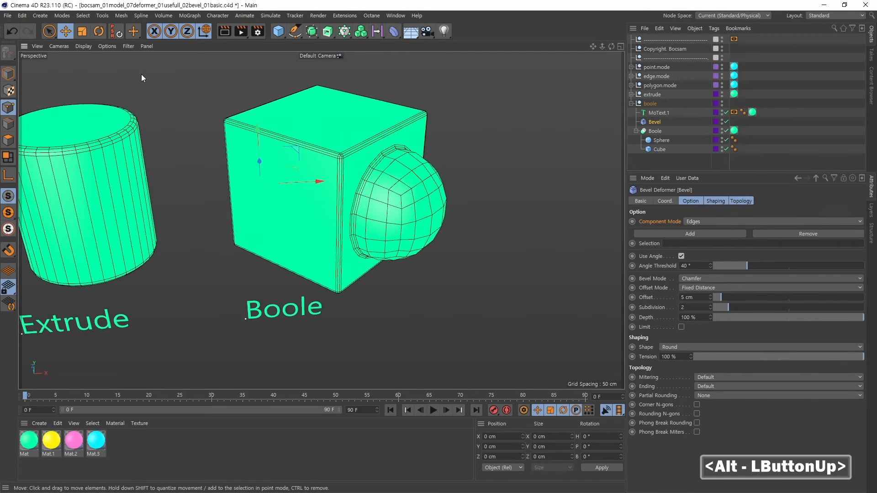
Step: Switch to Model mode and shade the viewport without wireframe lines to inspect the Boole's rounded edges from another angle
click(83, 46)
click(8, 73)
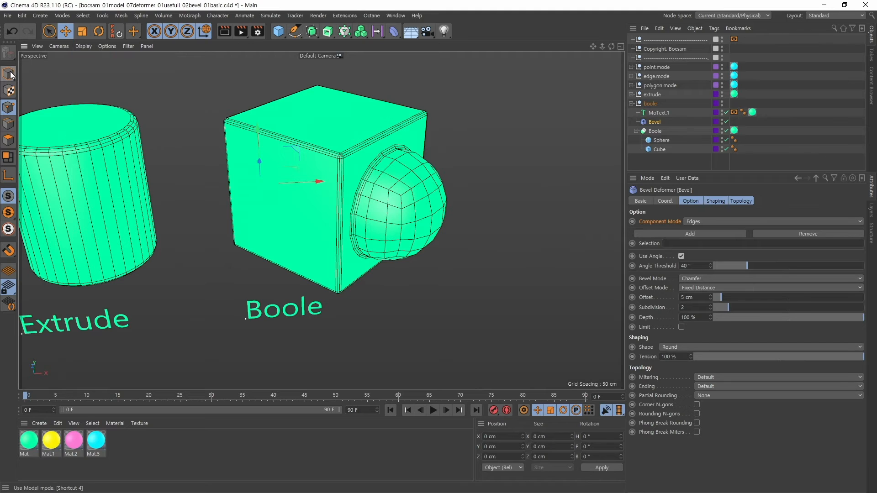
click(83, 46)
click(83, 62)
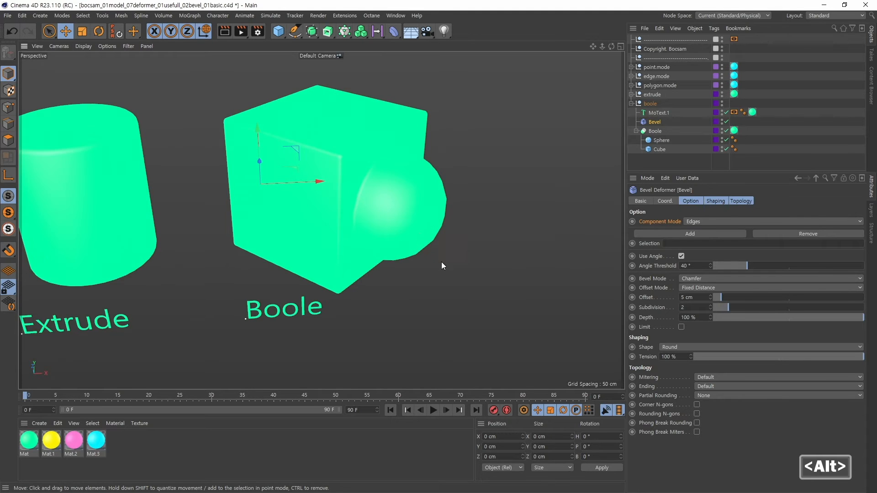
alt+drag(441, 262, 330, 278)
alt+middle_drag(352, 229, 410, 223)
alt+drag(410, 223, 485, 254)
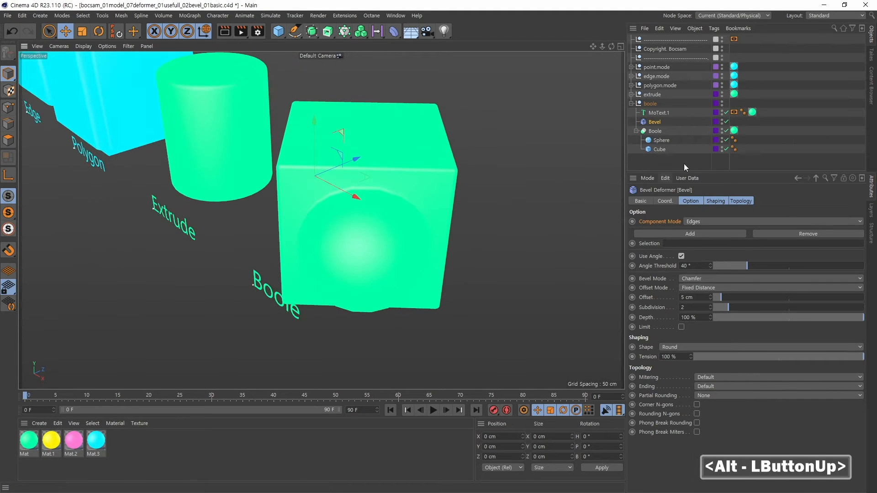
Step: Edit the material Mat on the Boole object, enabling its Color channel and disabling its Luminance channel
click(735, 130)
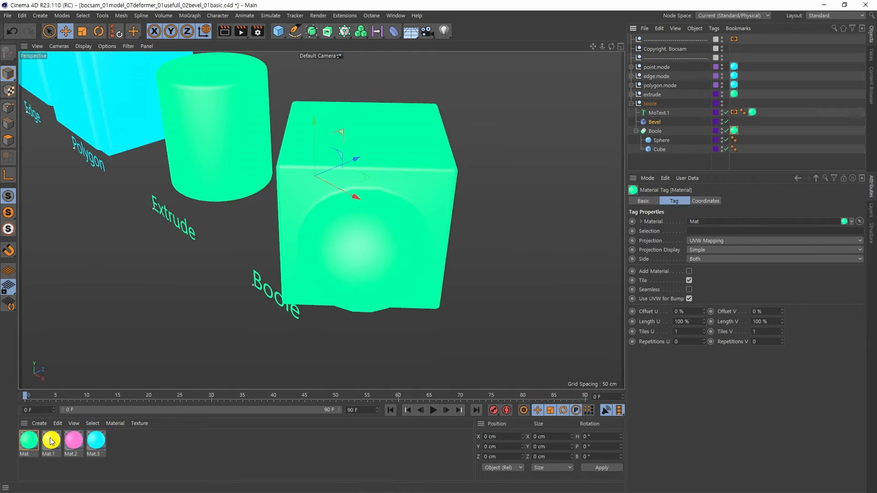
click(33, 442)
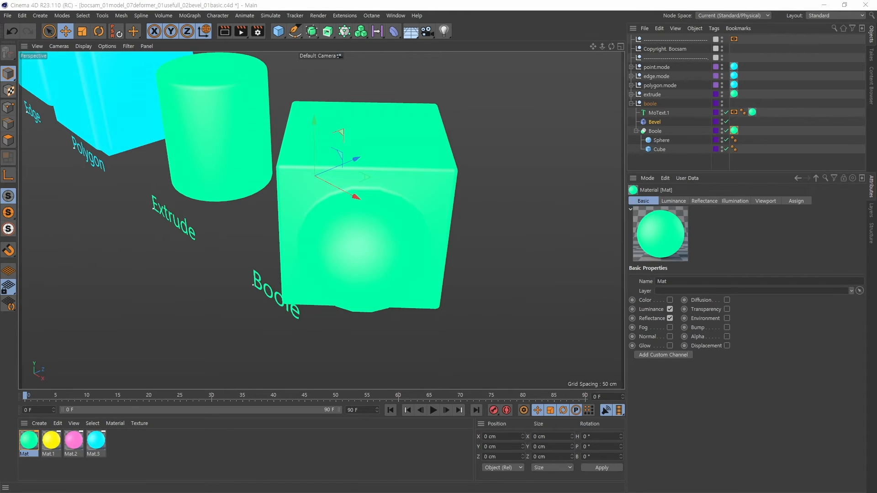
drag(562, 110, 447, 86)
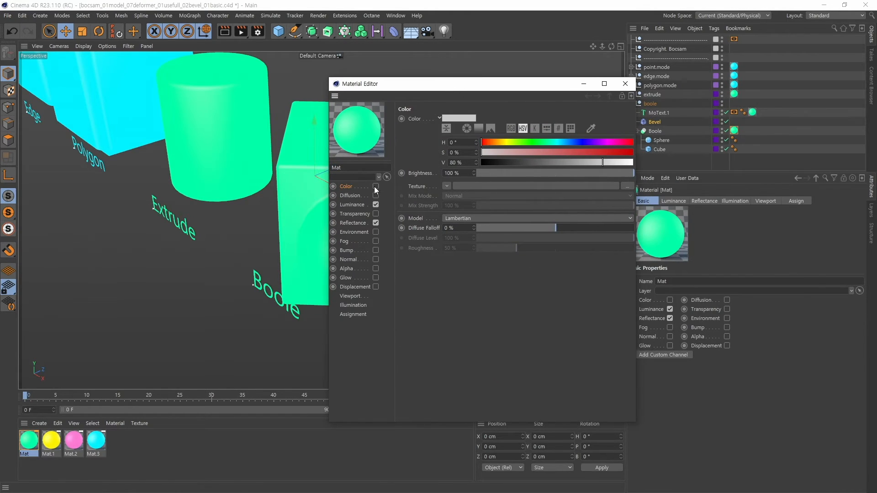
click(375, 187)
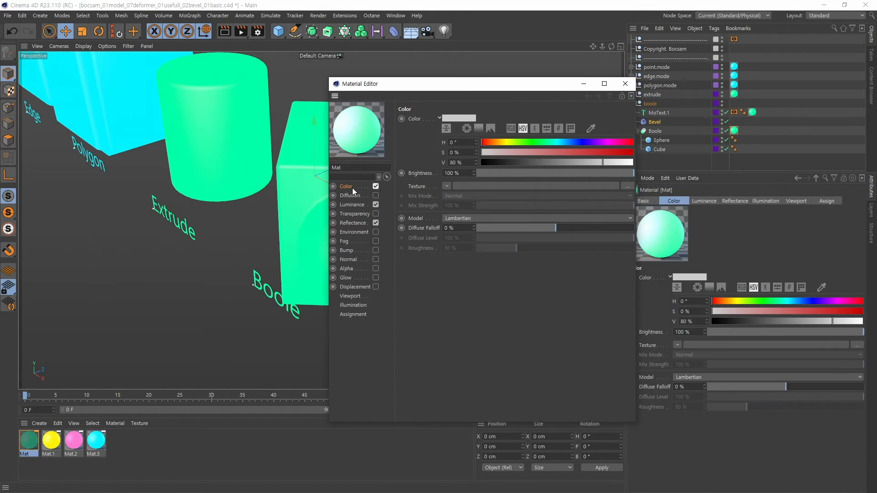
click(376, 205)
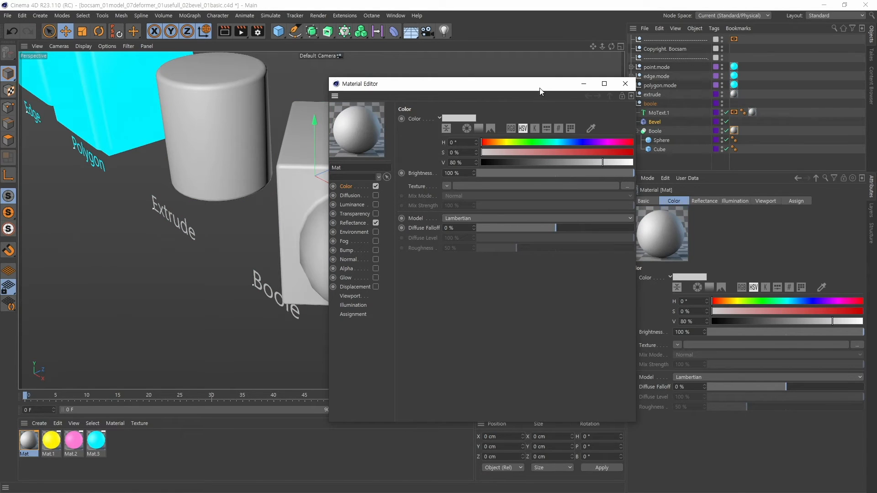
click(625, 84)
Step: Inspect the grey Boole shape from several angles and compare its edges with the Bevel deformer disabled and re-enabled
alt+drag(511, 214, 431, 234)
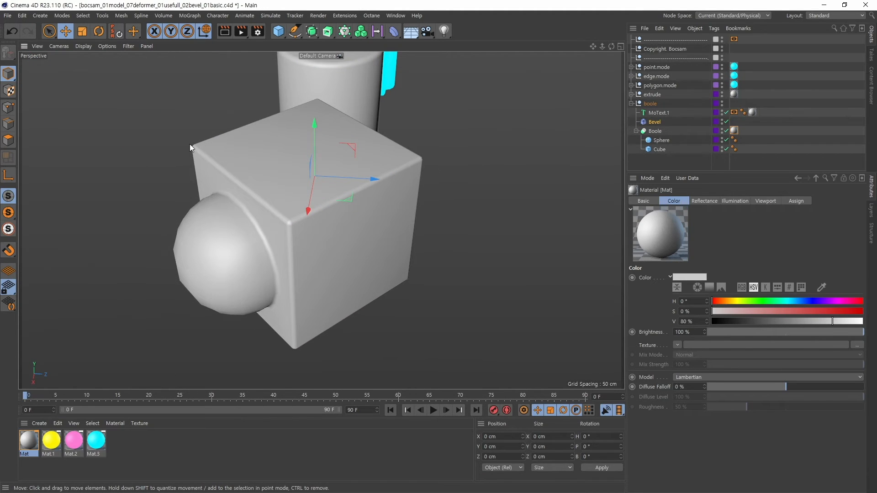
alt+drag(297, 241, 450, 265)
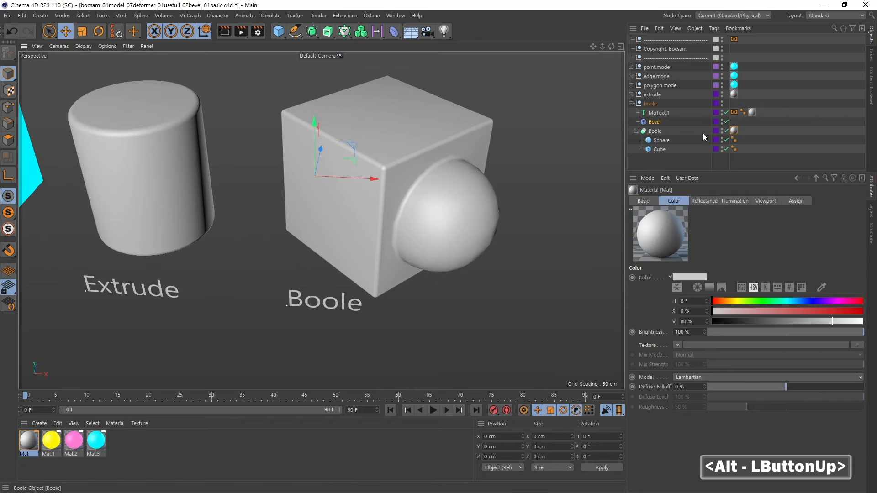
click(726, 122)
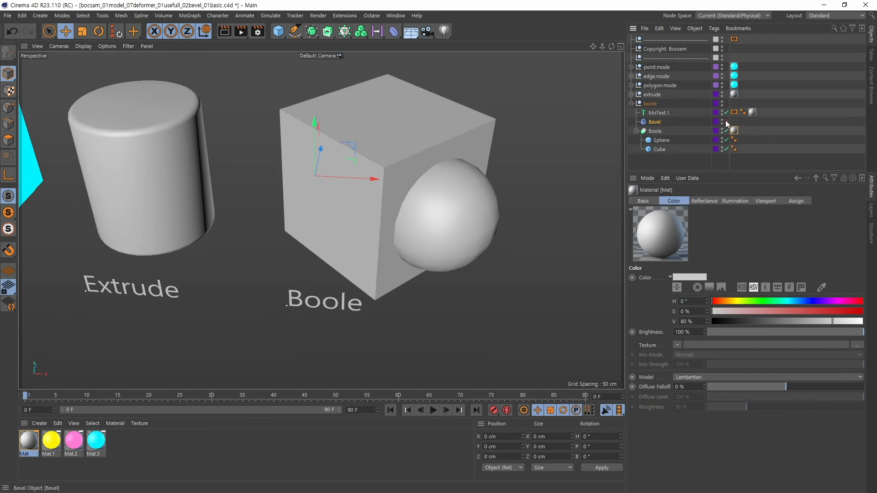
click(725, 121)
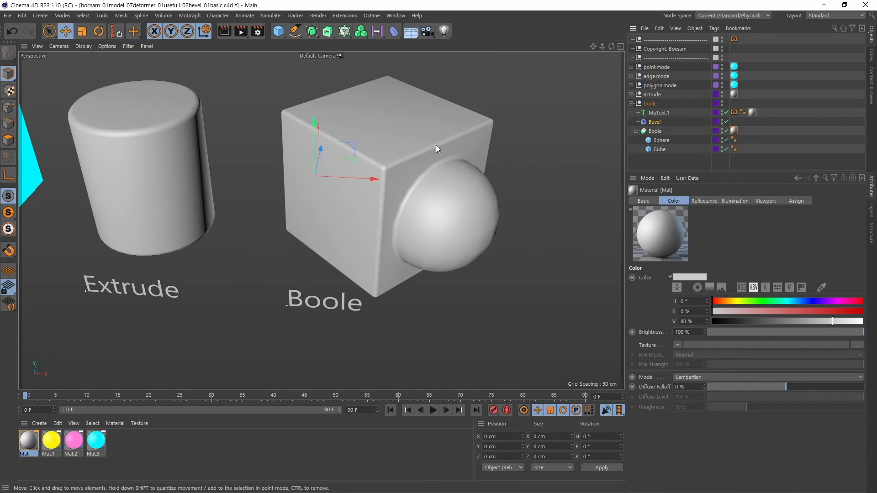
Step: Examine the Boole and Extrude examples side by side with the Polygon and Edge cubes in the viewport
mouse_move(513, 220)
alt+right_down()
mouse_move(446, 258)
mouse_move(437, 253)
mouse_move(520, 221)
mouse_move(443, 246)
mouse_move(506, 215)
alt+right_up()
alt+middle_drag(506, 215, 484, 219)
alt+drag(484, 219, 491, 270)
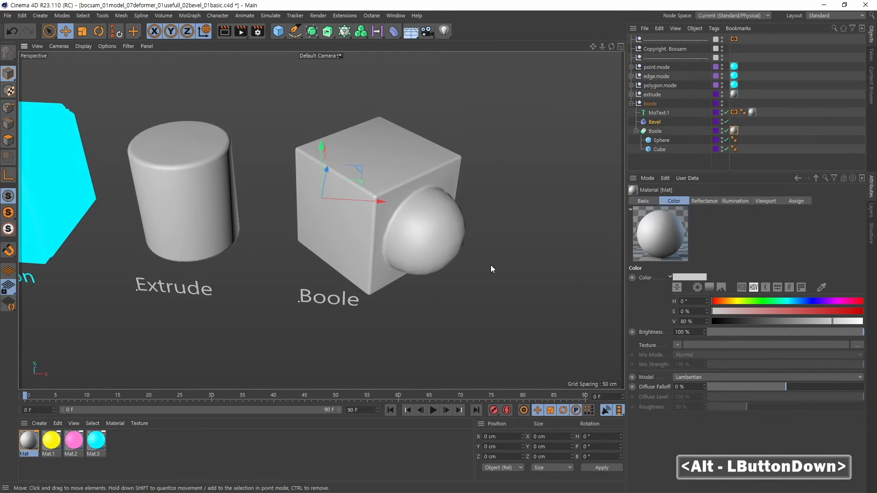
alt+middle_drag(491, 270, 497, 247)
alt+right_drag(496, 247, 503, 226)
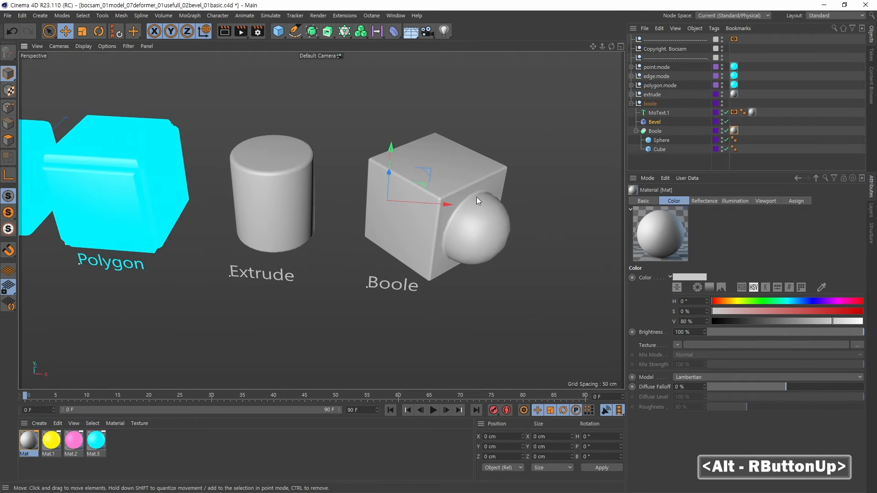
alt+middle_drag(476, 196, 402, 280)
alt+drag(402, 281, 464, 249)
alt+right_click(464, 249)
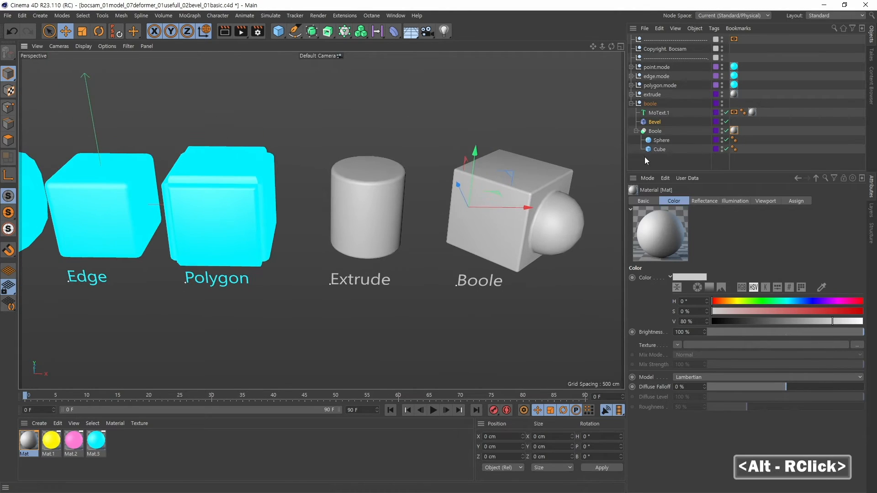
Step: Examine the edge.mode group's Cube with its child Bevel deformer and that deformer's settings, collapsing the group again
click(631, 76)
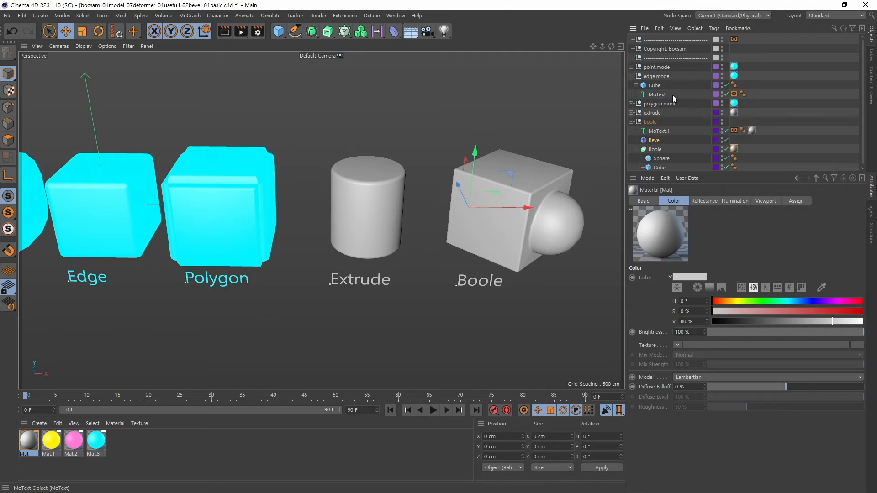
ctrl+drag(654, 140, 653, 86)
click(653, 86)
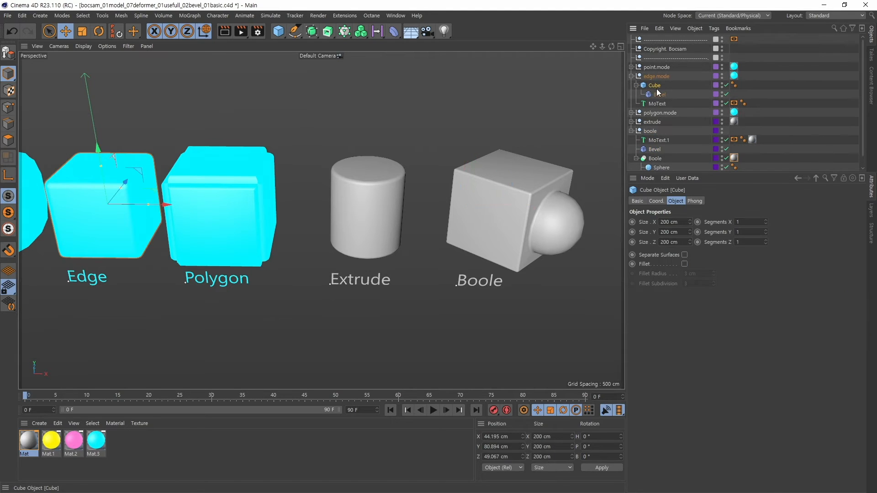
click(657, 94)
click(636, 85)
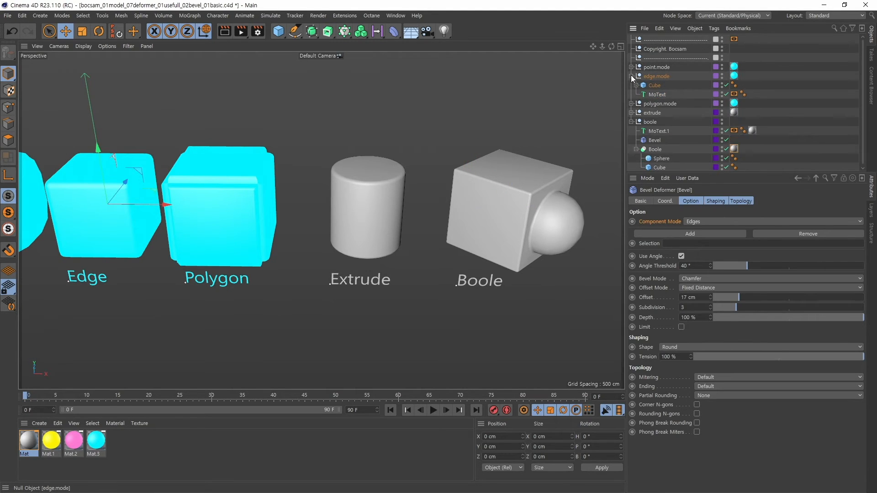
click(632, 76)
Step: Review how the Bevel deformer and the Boole object sit side by side under the boole Null, and collapse the group
click(655, 131)
click(636, 131)
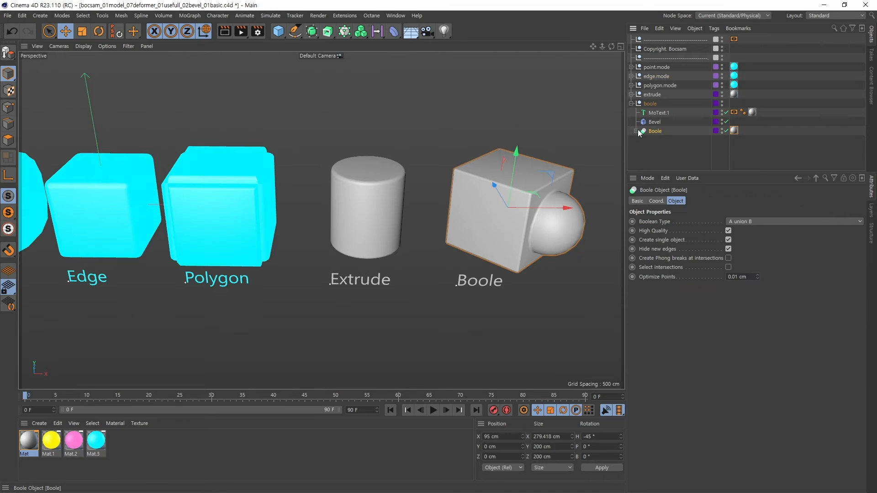
click(655, 122)
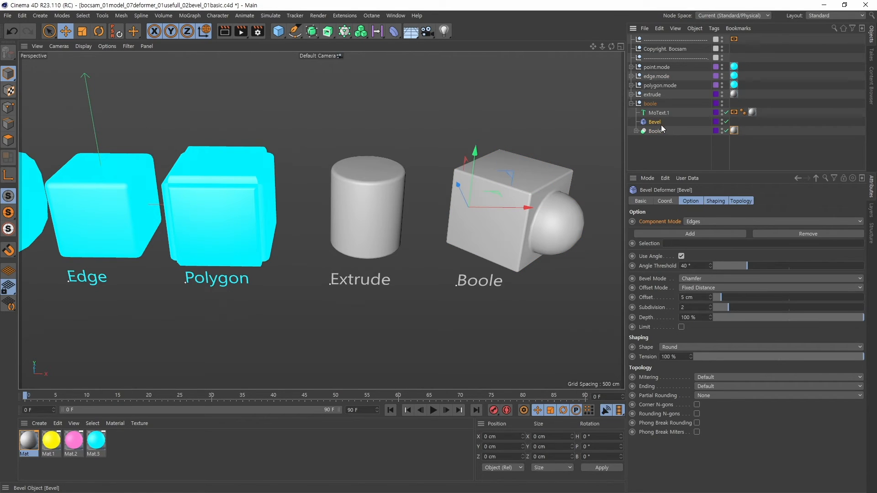
click(650, 103)
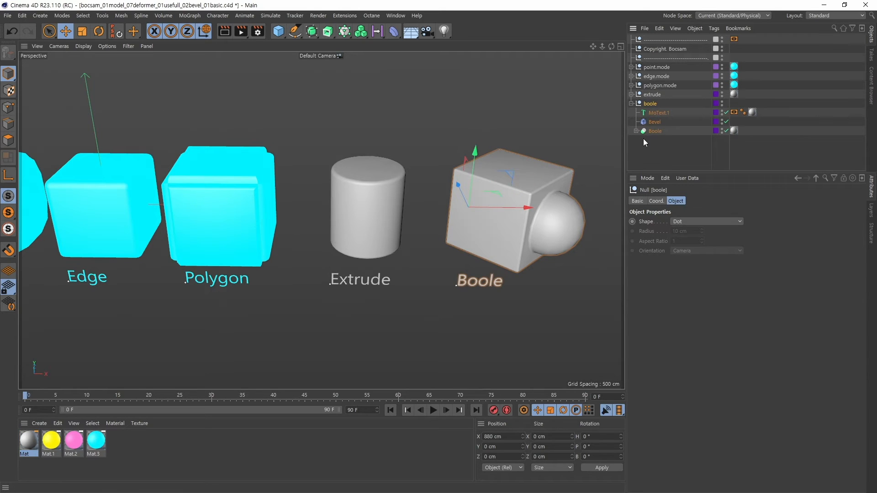
drag(643, 138, 666, 125)
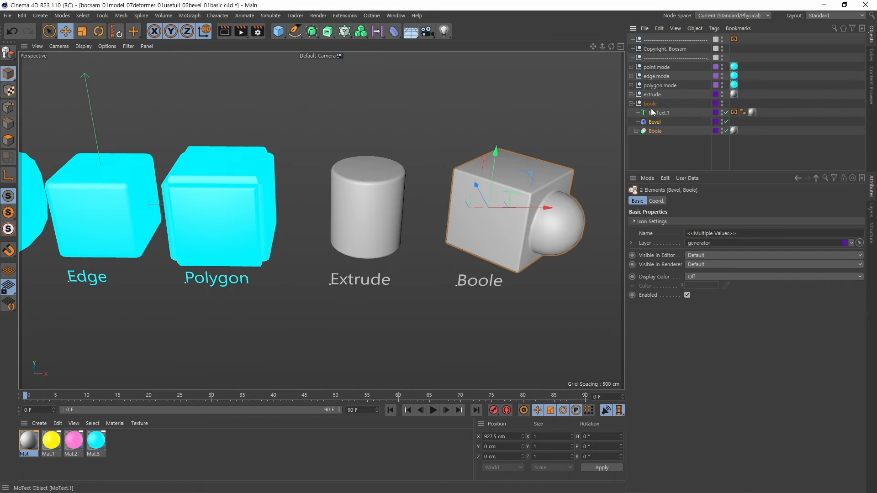
click(631, 104)
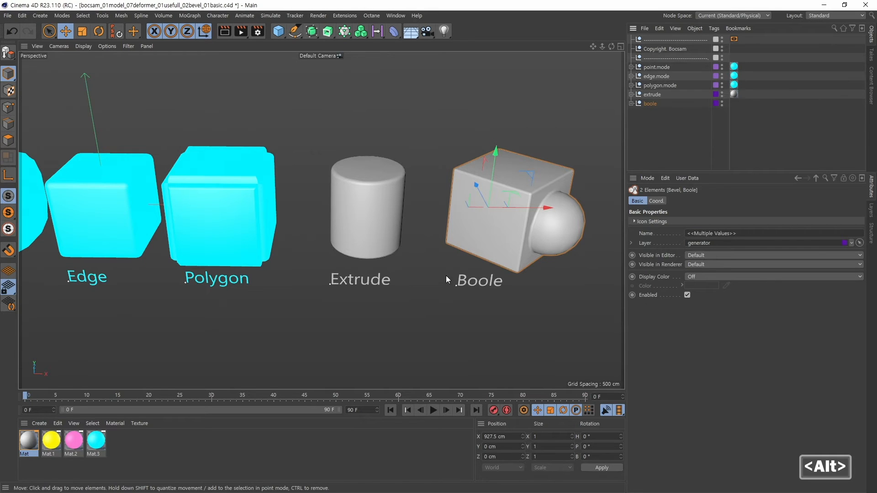
Step: Expand the extrude group and check its Bevel deformer's effect by disabling and re-enabling it among the full row of examples
alt+right_drag(446, 275, 435, 275)
alt+middle_drag(436, 275, 442, 281)
alt+drag(442, 281, 460, 242)
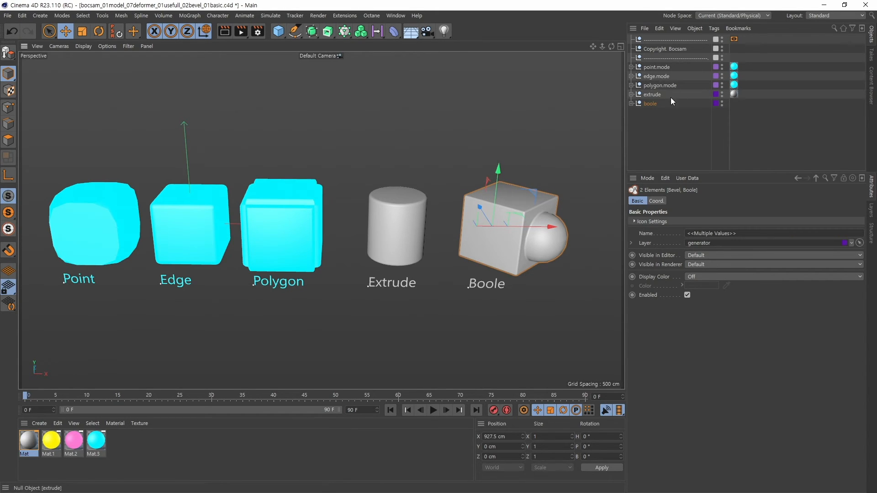
click(632, 94)
click(655, 112)
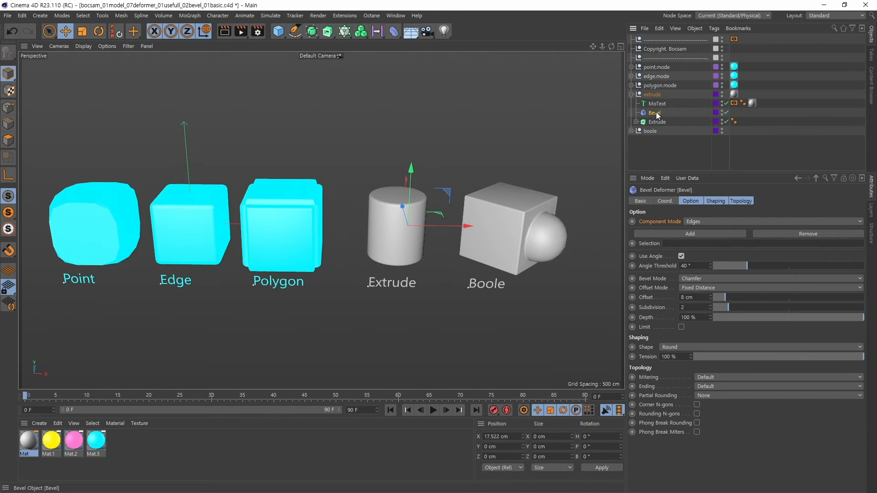
click(726, 113)
click(726, 113)
alt+middle_drag(472, 165, 437, 241)
alt+drag(437, 240, 457, 232)
alt+middle_drag(456, 229, 454, 247)
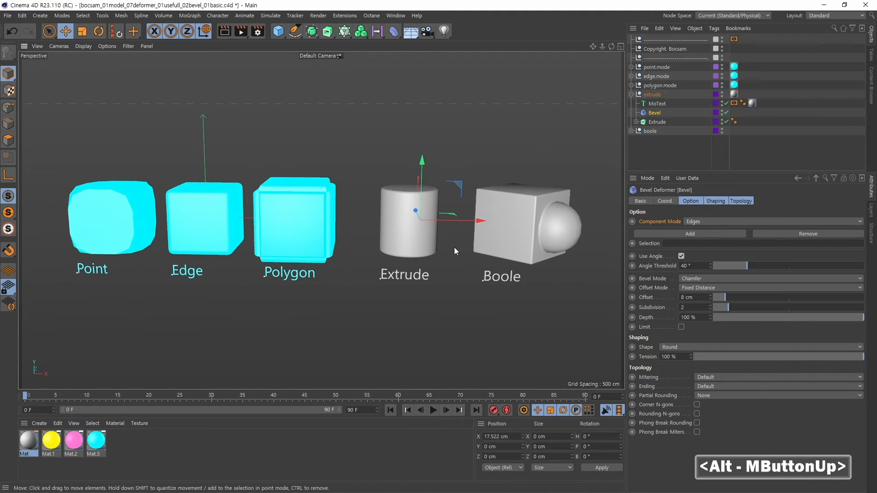
Step: Switch to the open project bocsam_01model_07deformer_01usefull_02bevel_02select.c4d
alt+drag(454, 238, 461, 254)
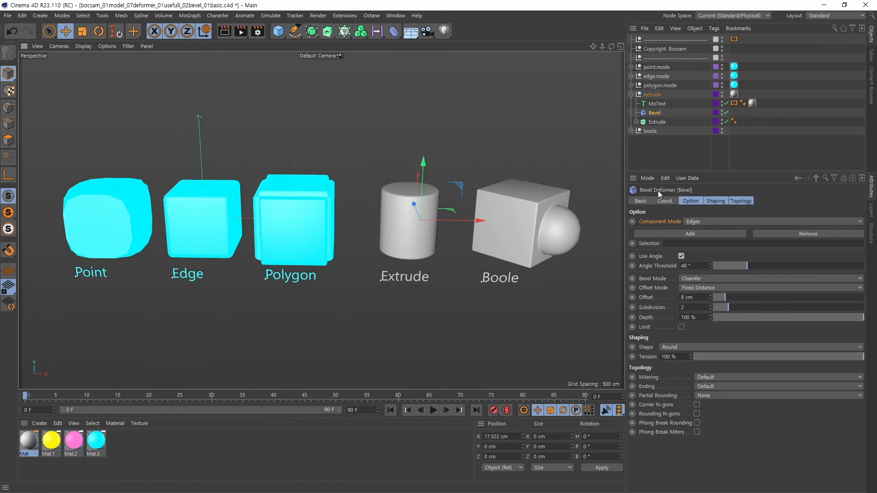
click(649, 243)
click(475, 146)
key(v)
mouse_move(487, 224)
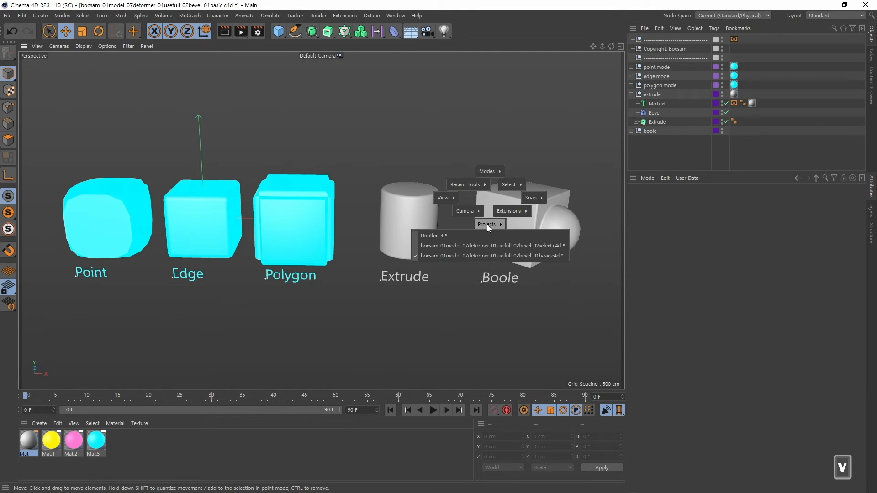
click(465, 242)
Step: Enable the Bevel deformer under the Cube and set its Offset to 6 cm
alt+middle_drag(459, 211, 441, 223)
alt+drag(441, 223, 465, 229)
alt+middle_drag(466, 228, 456, 235)
alt+drag(457, 235, 335, 204)
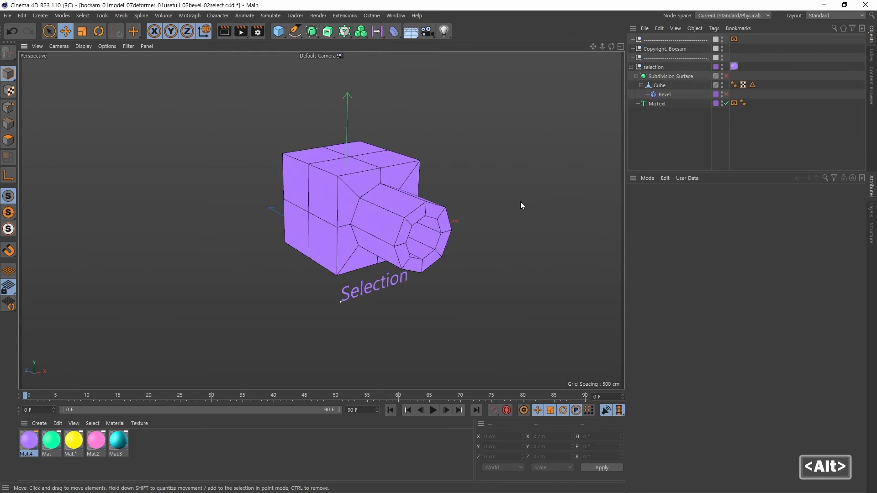
alt+drag(520, 202, 493, 180)
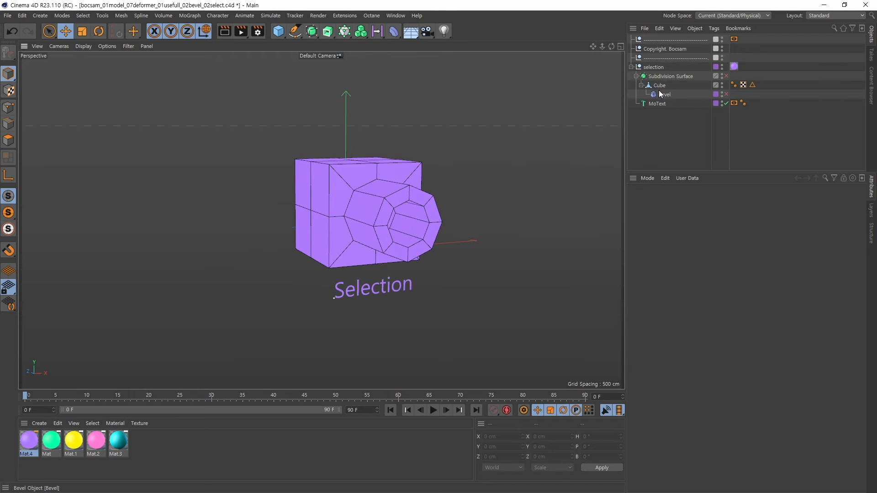
alt+drag(465, 184, 358, 201)
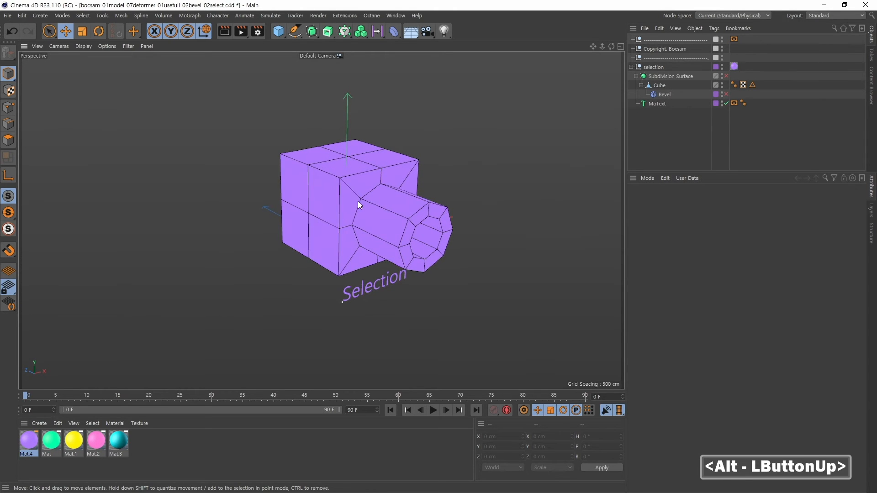
click(726, 94)
click(669, 95)
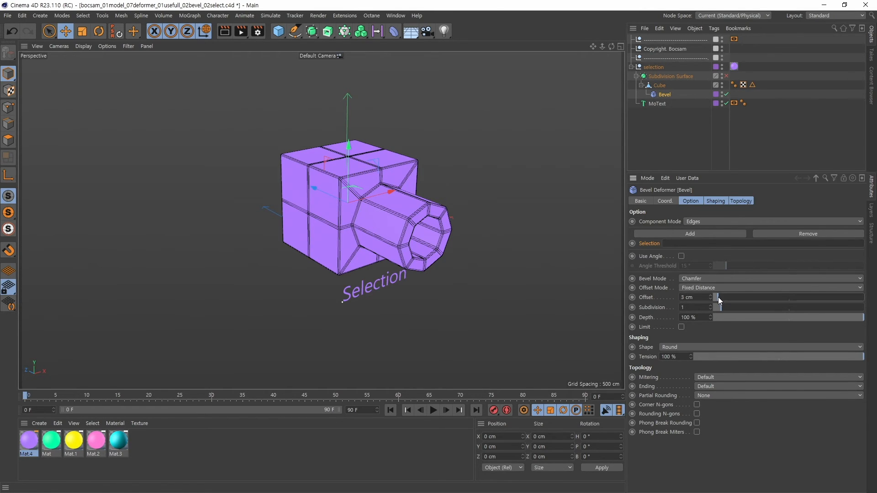
mouse_move(718, 297)
mouse_down()
mouse_move(736, 295)
mouse_move(718, 290)
mouse_up()
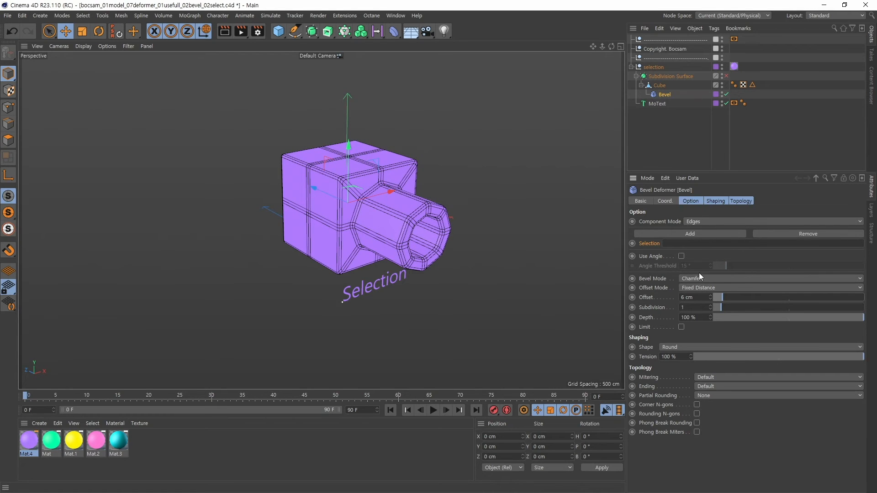
Step: Try the Bevel deformer's Use Angle option on the Cube, inspect the edges and switch the option off again
click(681, 256)
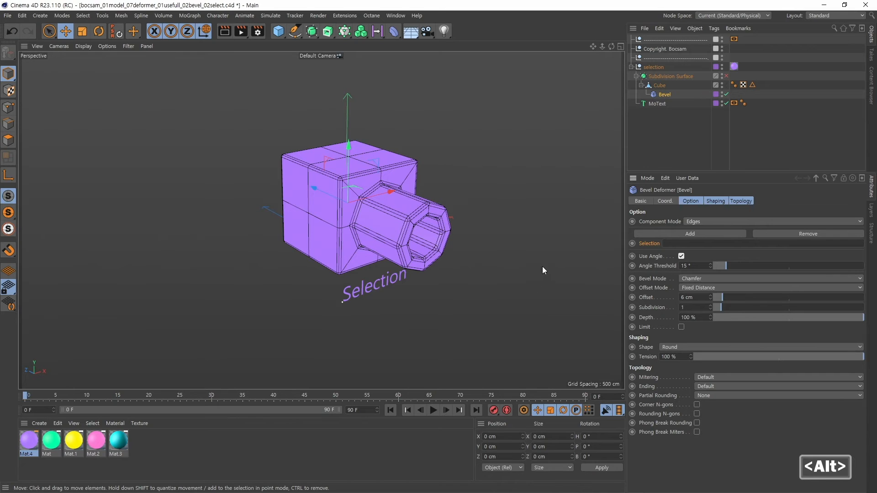
alt+drag(500, 257, 325, 182)
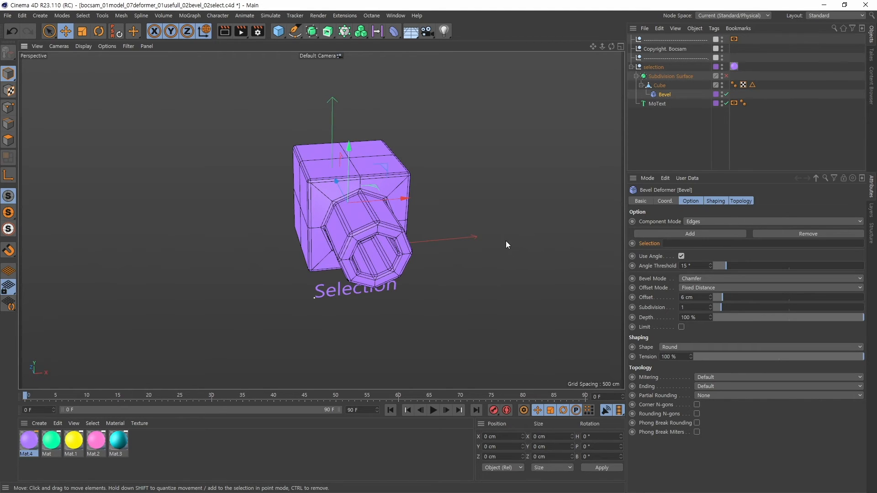
click(681, 256)
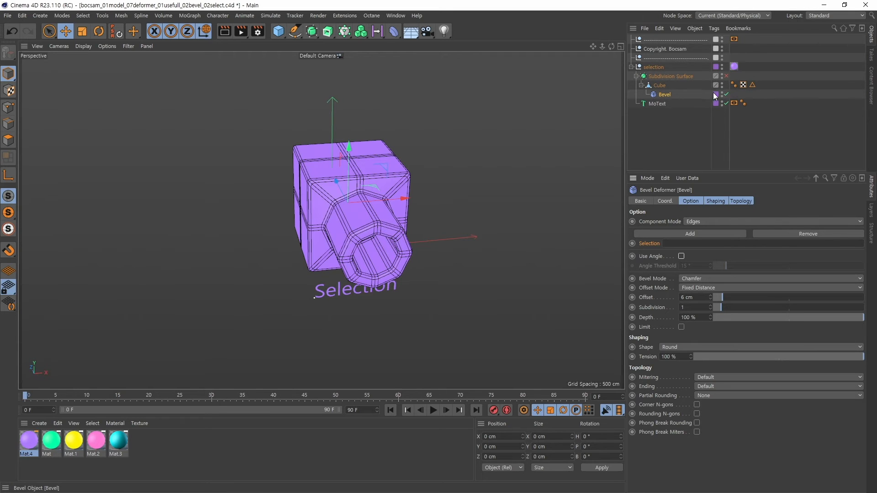
alt+drag(500, 214, 524, 227)
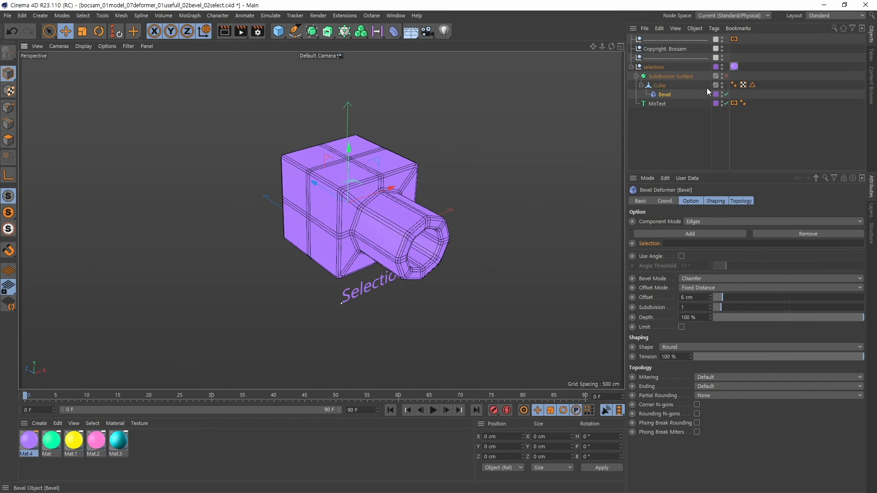
Step: Disable the Bevel deformer and examine the Cube's Edge Selection tag, its selected edges in edge mode and the Set Selection command
click(727, 94)
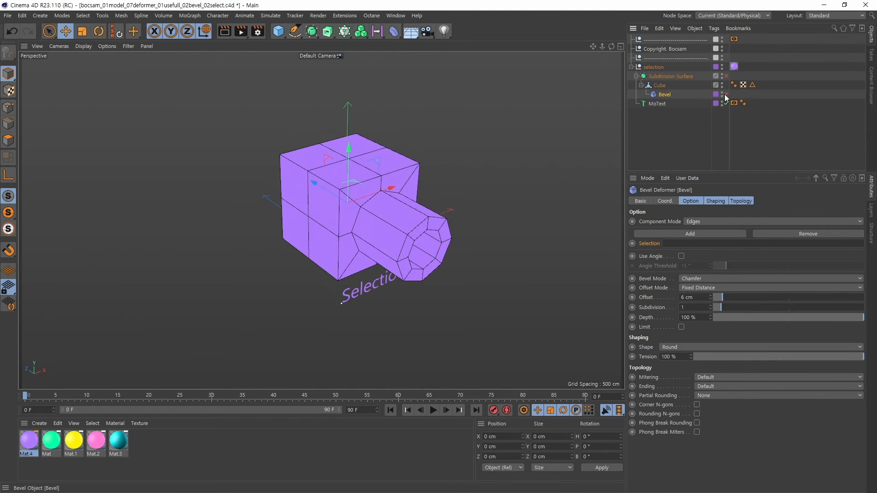
click(658, 86)
click(752, 85)
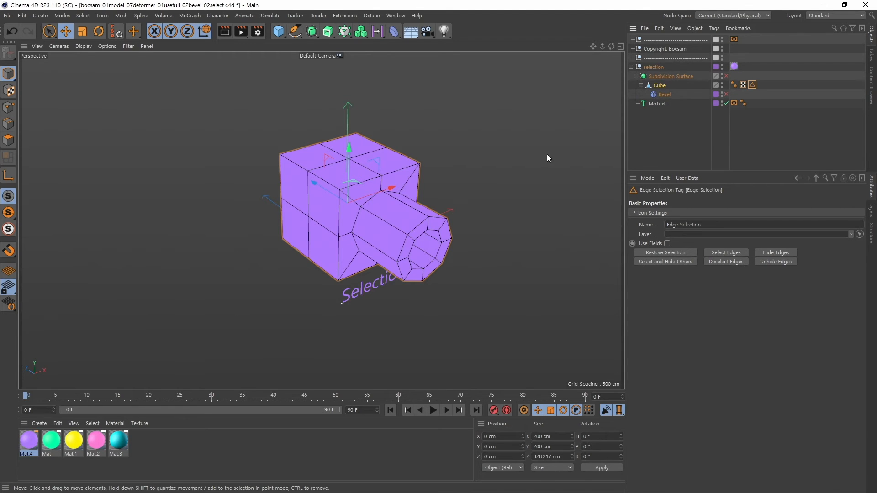
alt+middle_drag(511, 168, 464, 177)
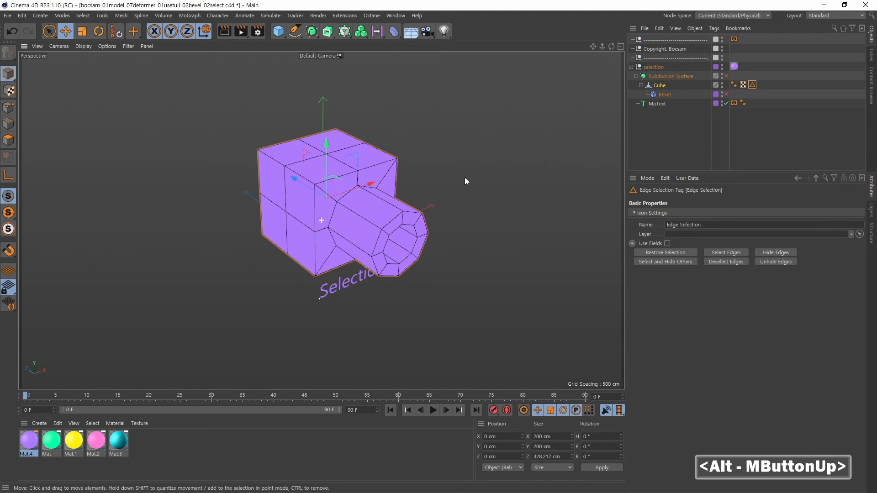
click(8, 123)
alt+drag(452, 190, 260, 184)
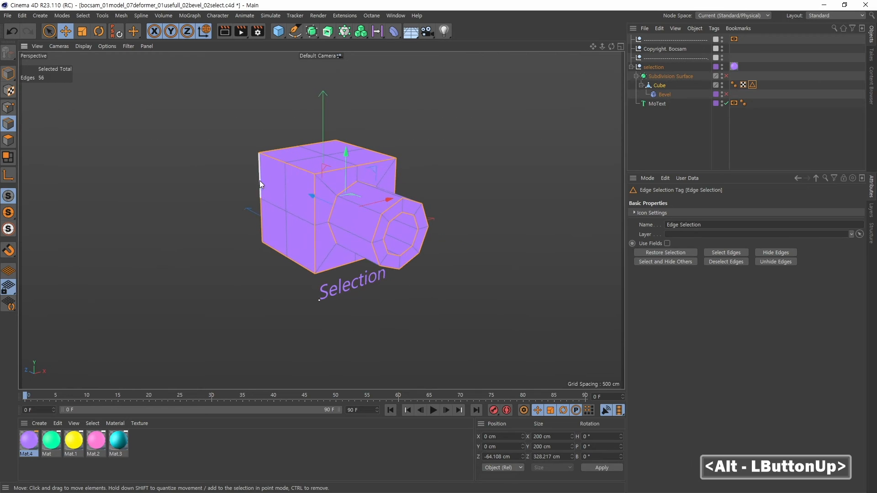
click(83, 16)
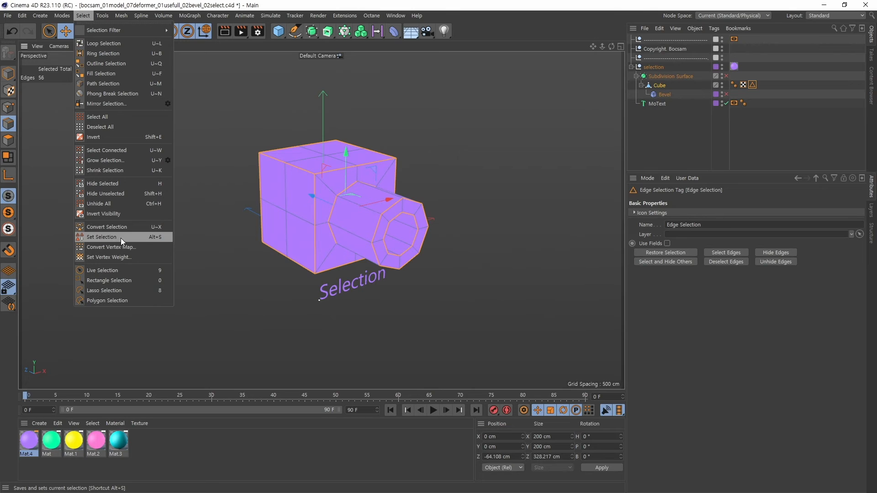
click(661, 86)
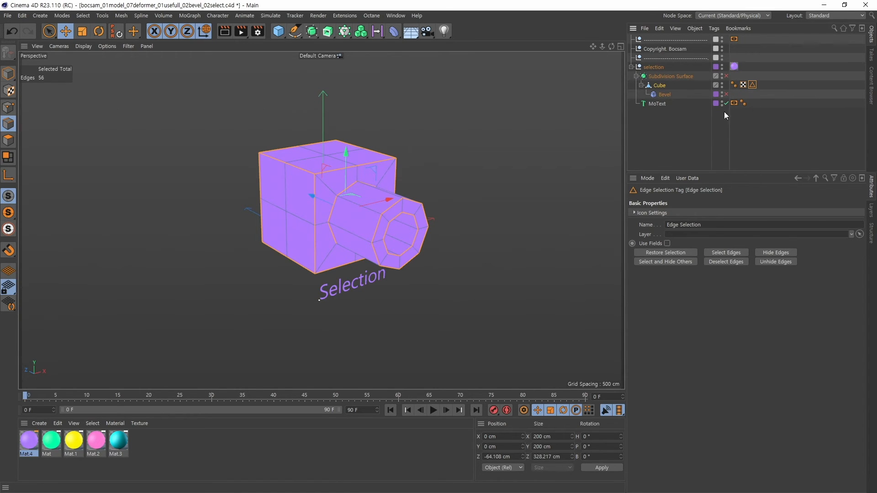
Step: Re-enable the Bevel deformer and assign the Cube's Edge Selection tag as its Selection
click(667, 94)
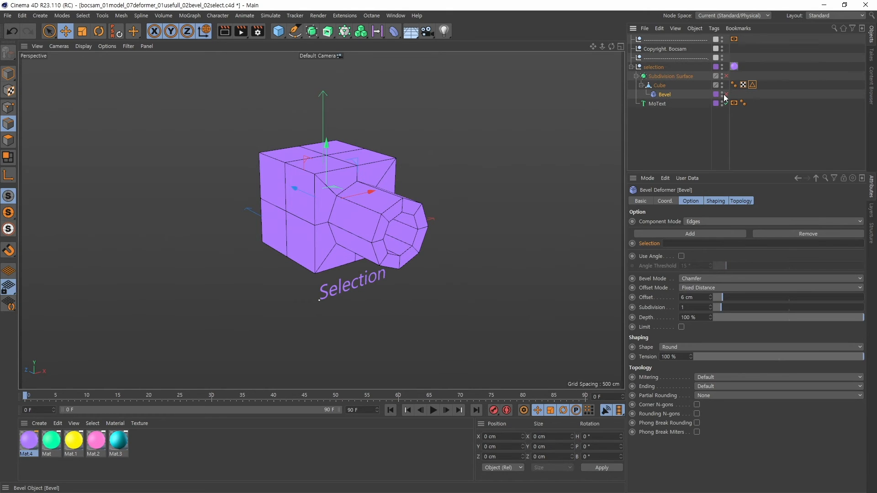
click(725, 94)
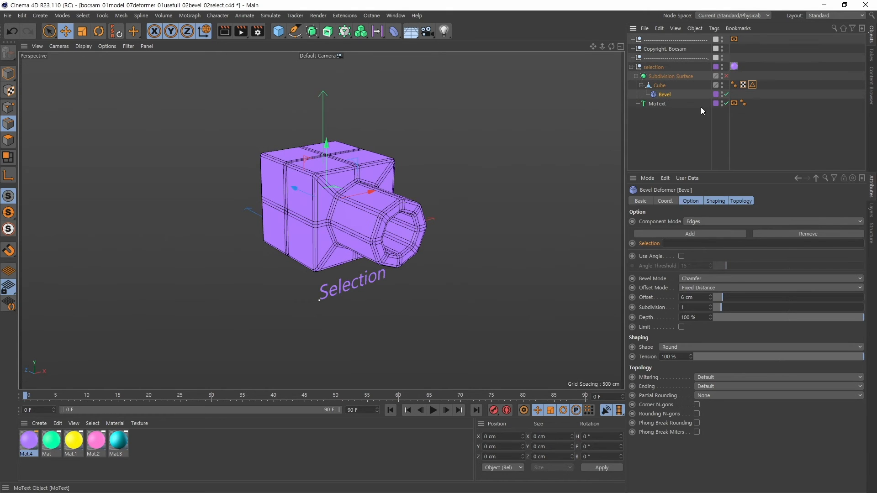
click(755, 85)
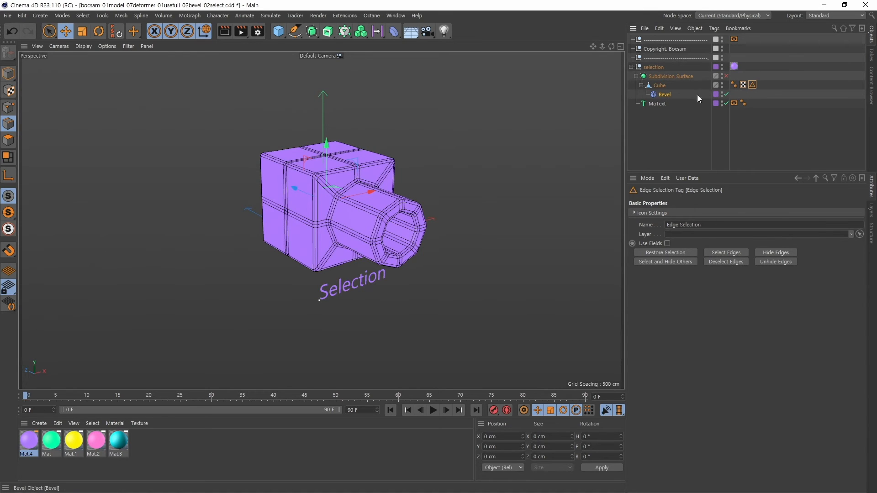
click(663, 94)
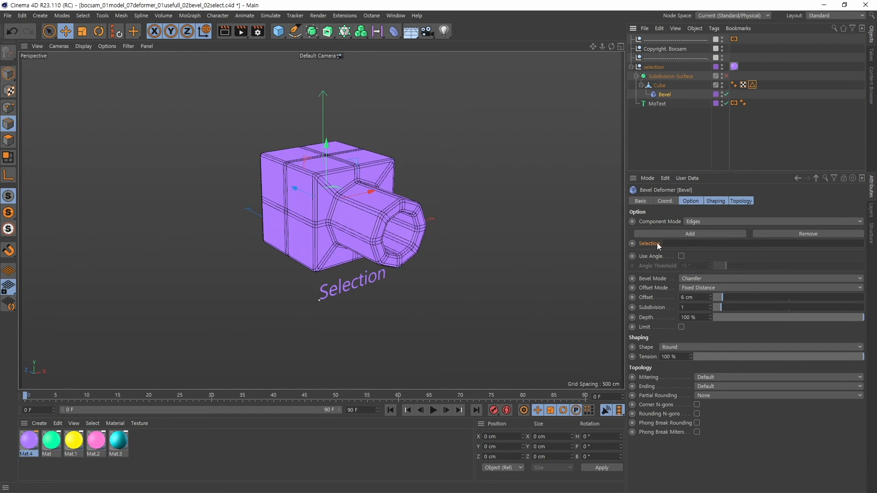
drag(755, 85, 690, 247)
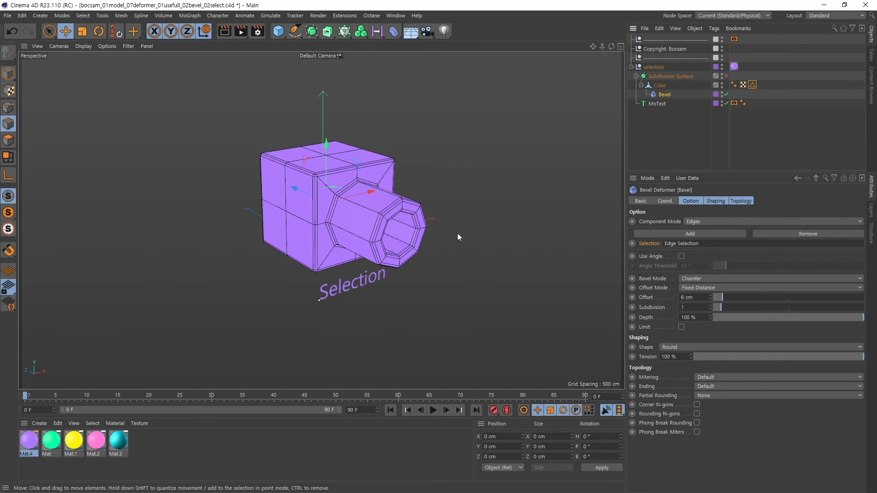
alt+drag(457, 233, 497, 247)
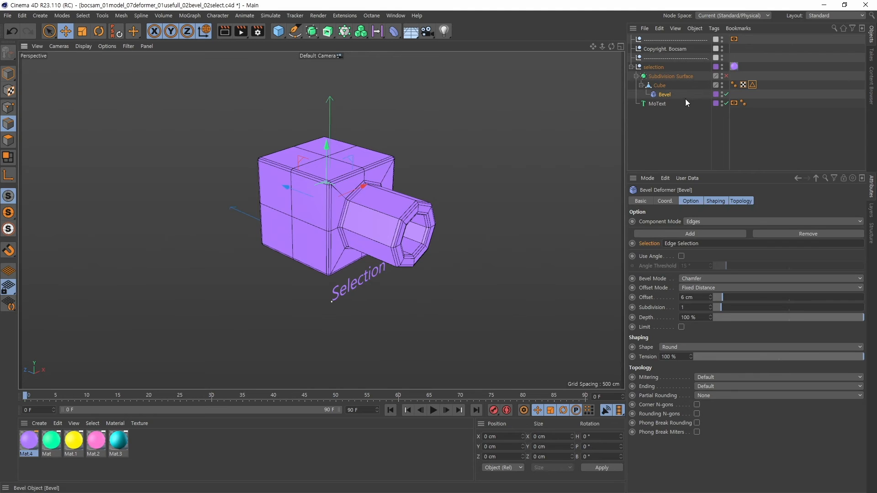
Step: Enable the Subdivision Surface and display the model with plain shading without wireframe lines
click(752, 85)
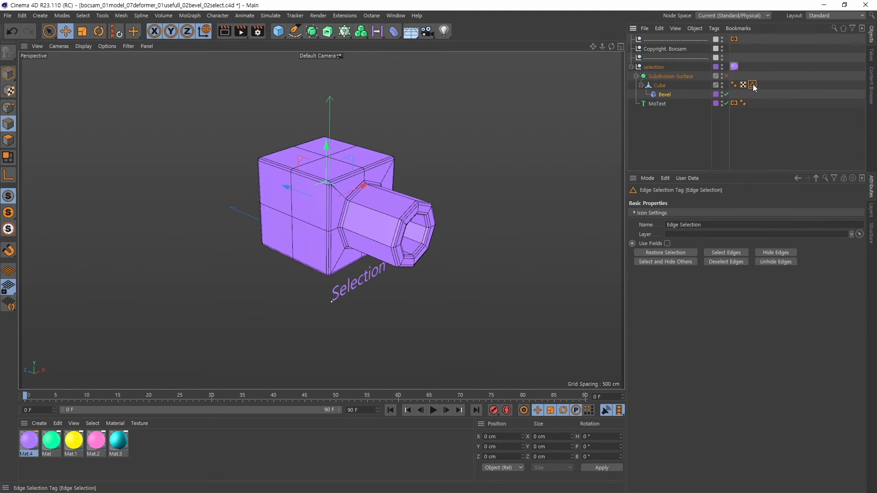
click(665, 94)
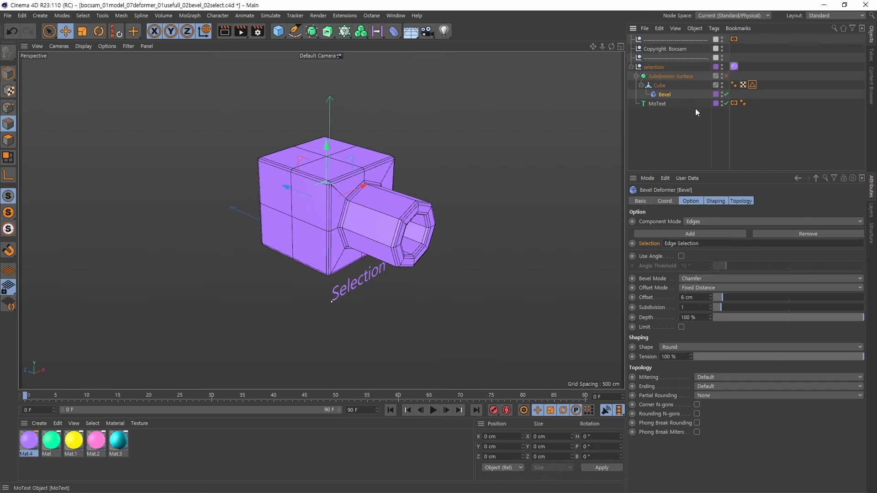
alt+drag(439, 238, 445, 253)
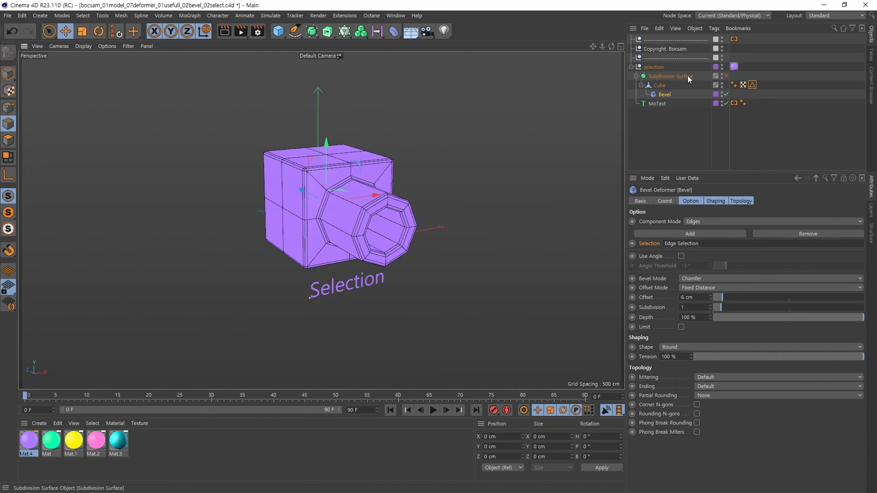
click(726, 76)
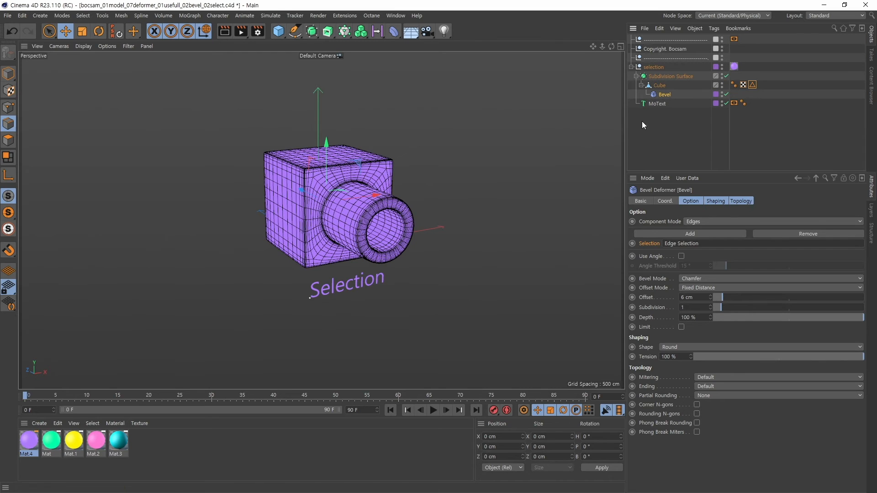
click(82, 47)
click(83, 59)
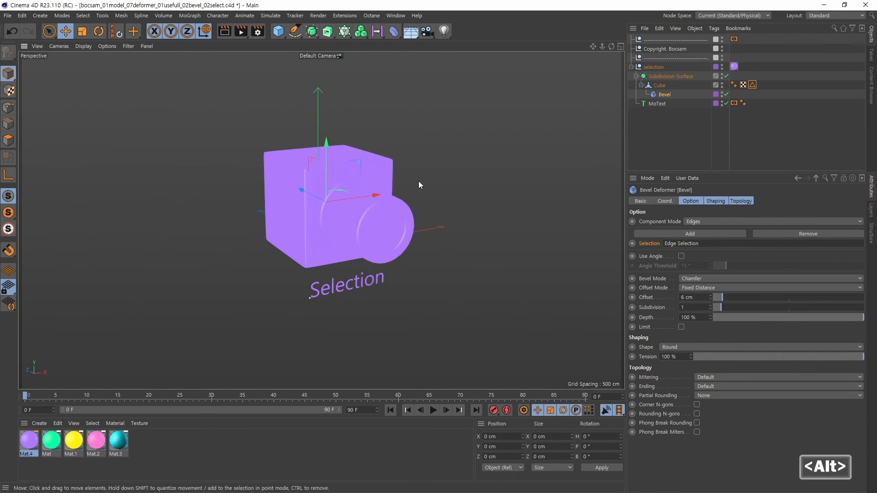
mouse_move(418, 181)
alt+mouse_down()
mouse_move(456, 226)
mouse_move(367, 192)
mouse_move(357, 201)
alt+mouse_up()
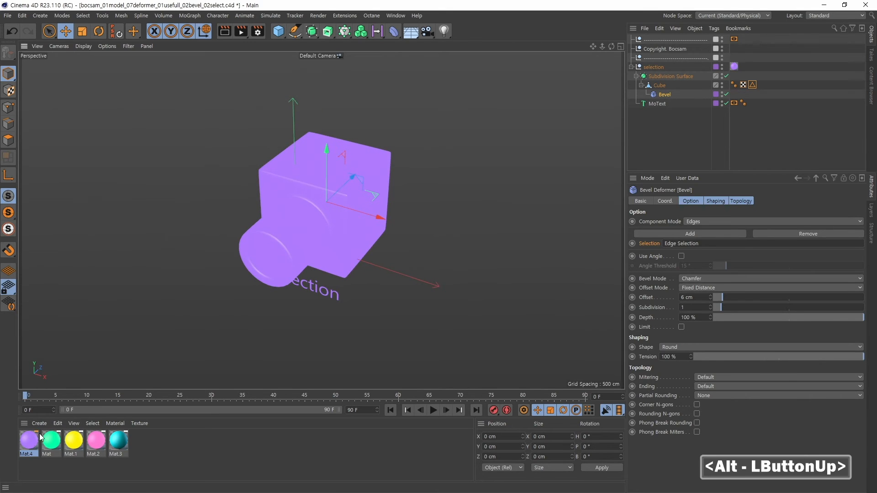
Step: Enable the Color channel and disable the Luminance channel of Mat.4, and inspect the model's rounded edges up close
click(24, 443)
double_click(660, 233)
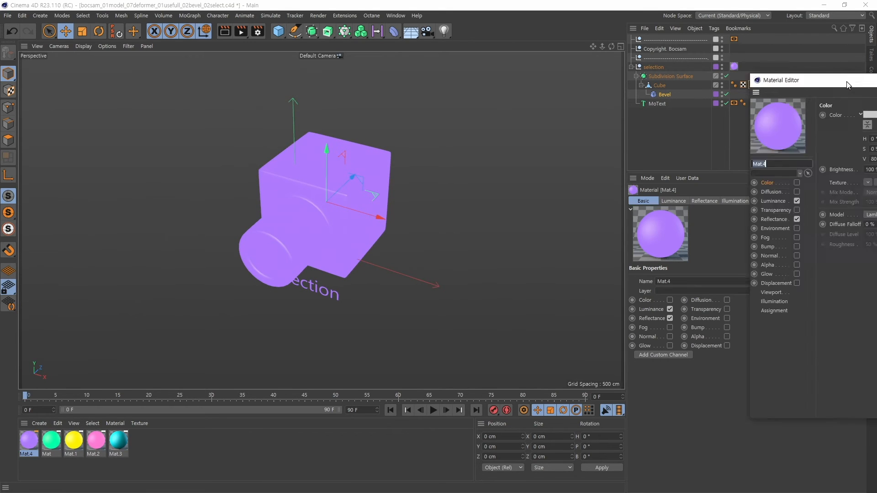
drag(851, 81, 333, 84)
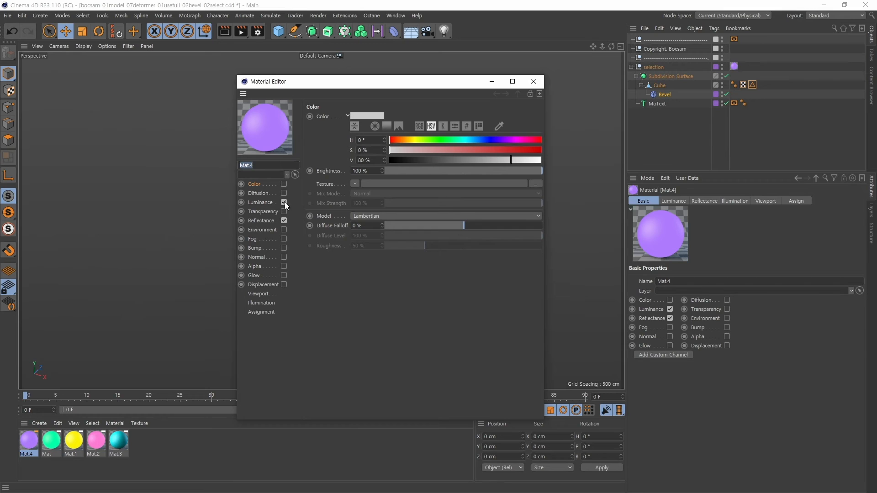
click(284, 184)
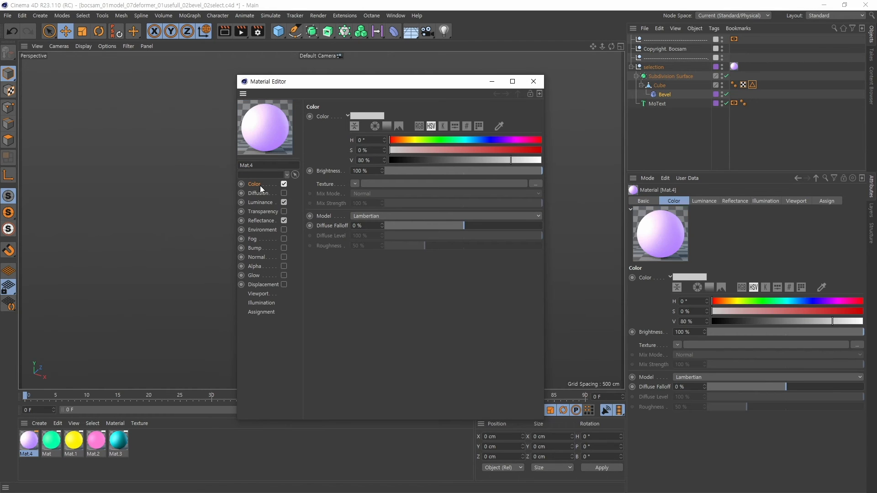
click(284, 202)
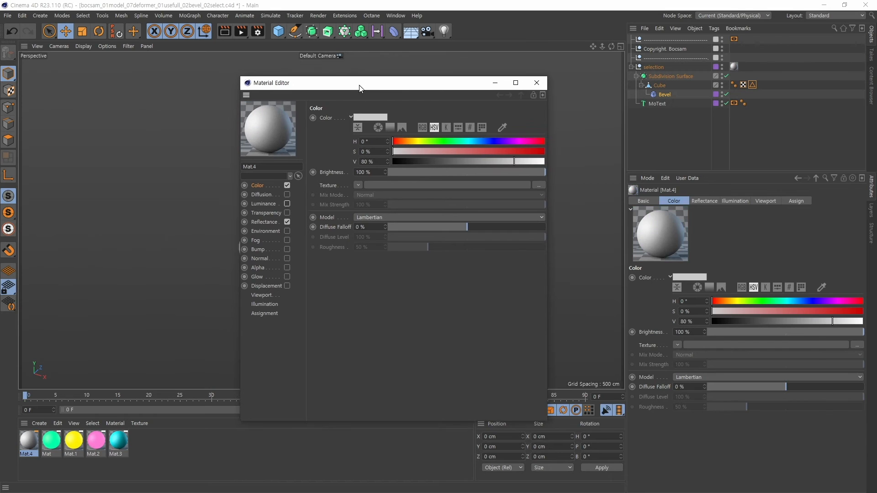
click(533, 81)
alt+drag(405, 213, 379, 256)
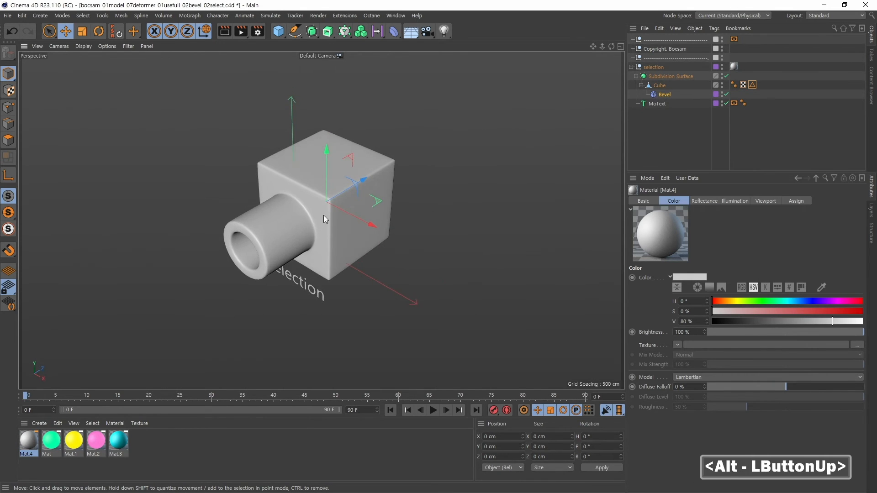
alt+right_drag(324, 215, 363, 203)
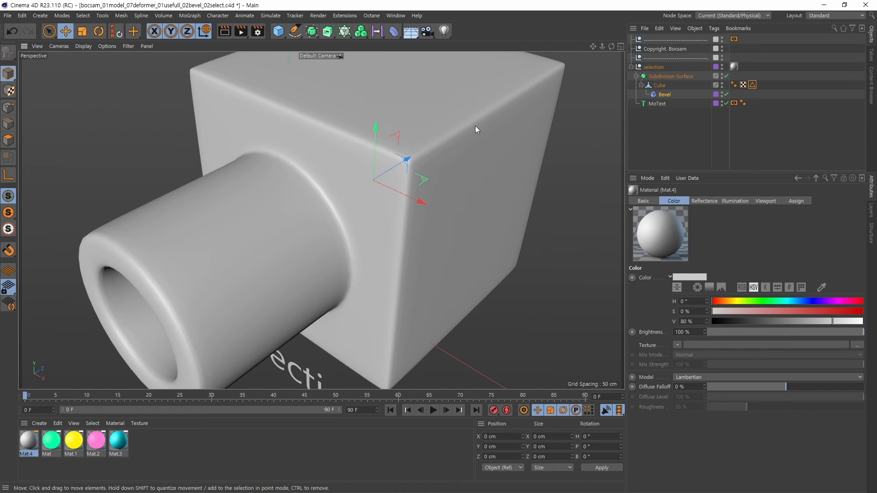
Step: Compare the model with the Subdivision Surface off and on, and review the settings of the Cube and its Bevel deformer
alt+right_drag(295, 266, 497, 211)
alt+middle_drag(498, 211, 394, 262)
alt+drag(393, 262, 378, 221)
mouse_move(377, 227)
alt+middle_down()
mouse_move(393, 196)
mouse_move(370, 216)
alt+middle_up()
alt+right_drag(370, 216, 416, 214)
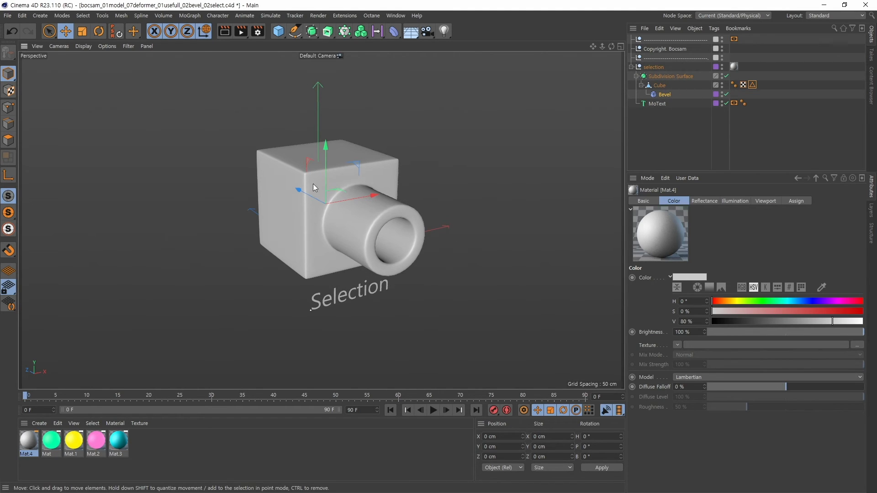
click(677, 76)
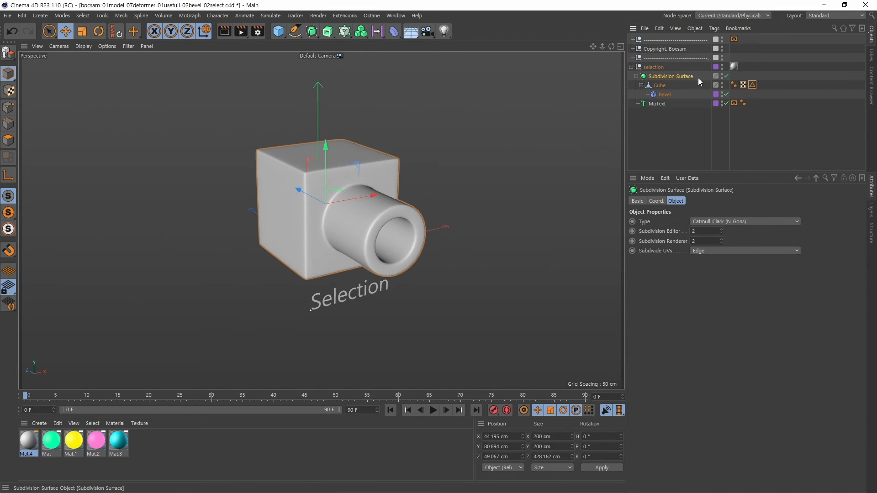
click(726, 76)
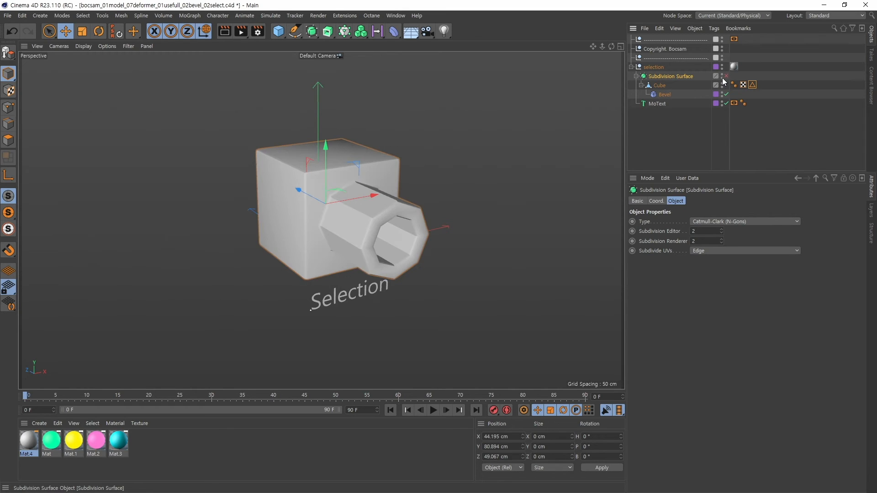
click(659, 85)
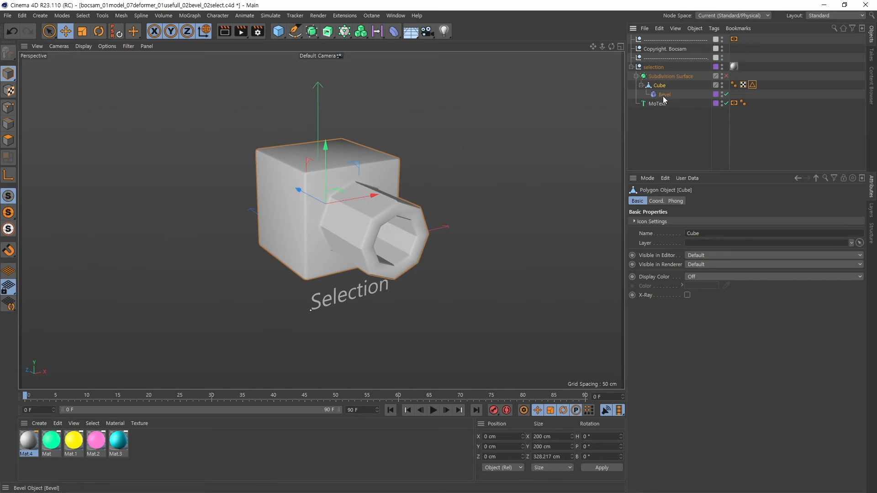
click(665, 94)
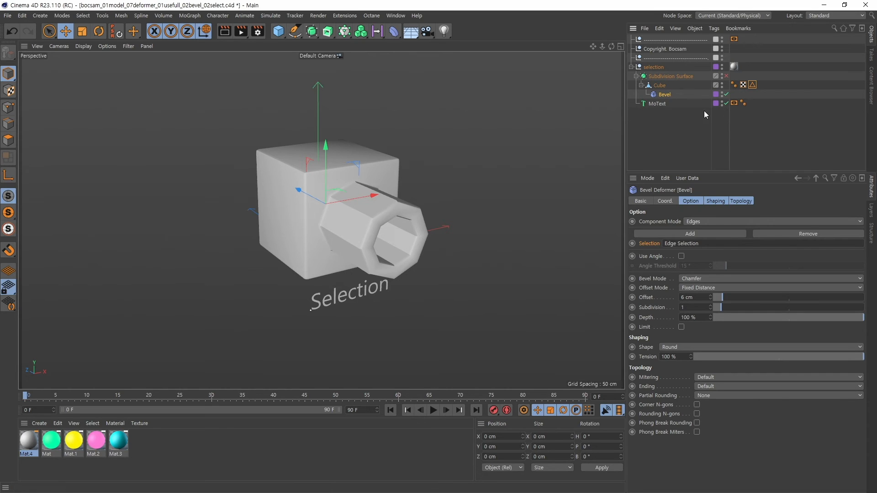
click(667, 77)
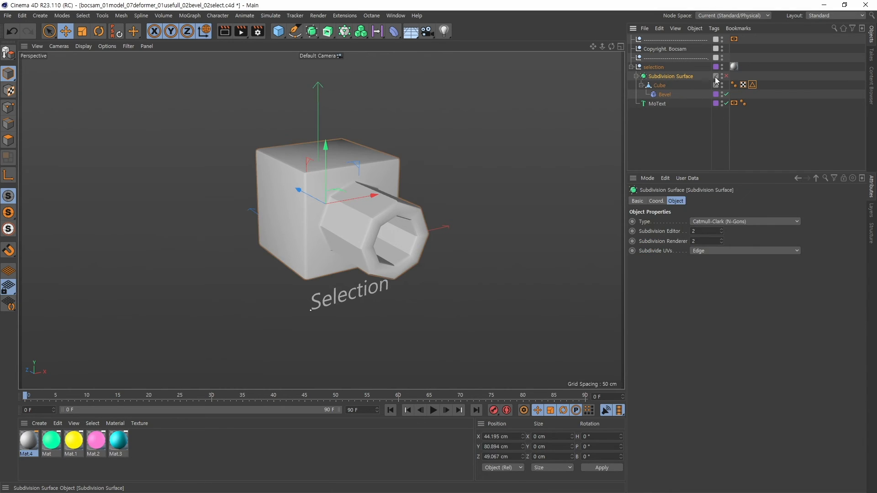
click(726, 75)
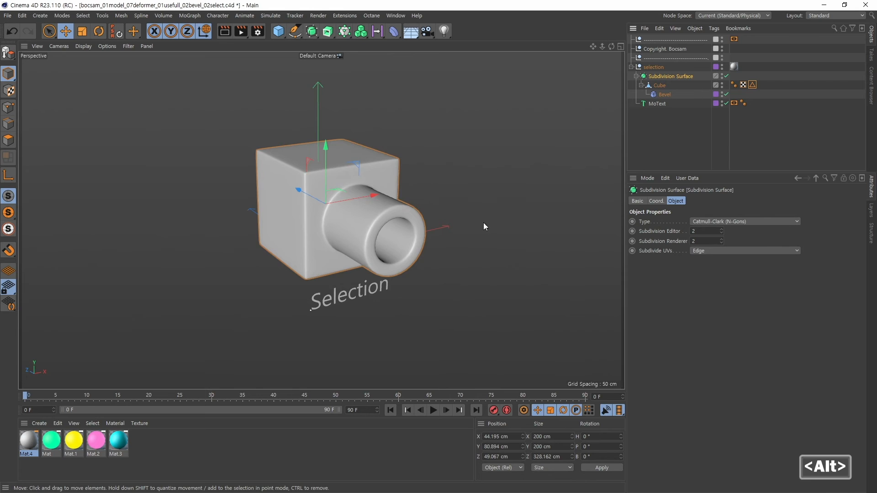
Step: Examine the smoothed cube and its hollow cylinder from several angles, and disable the Subdivision Surface
alt+drag(483, 223, 515, 229)
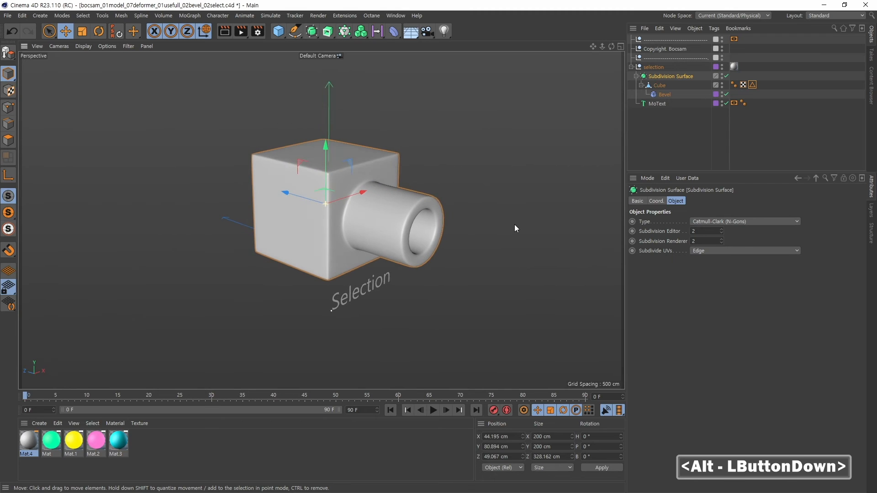
alt+middle_drag(514, 229, 429, 206)
alt+right_drag(428, 203, 450, 192)
alt+middle_drag(449, 192, 478, 204)
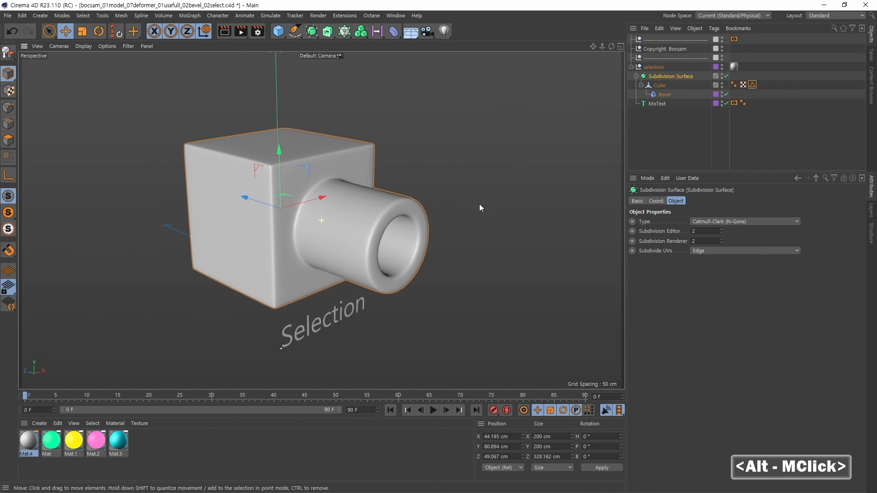
alt+drag(478, 204, 295, 203)
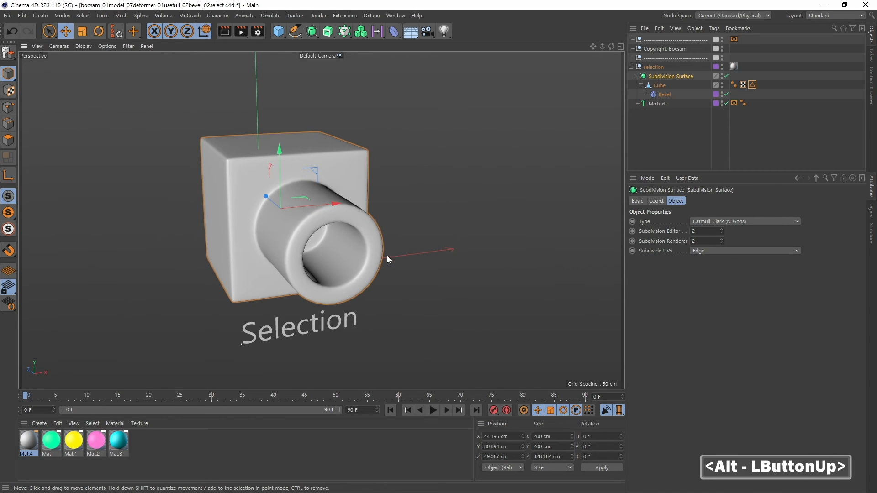
click(726, 76)
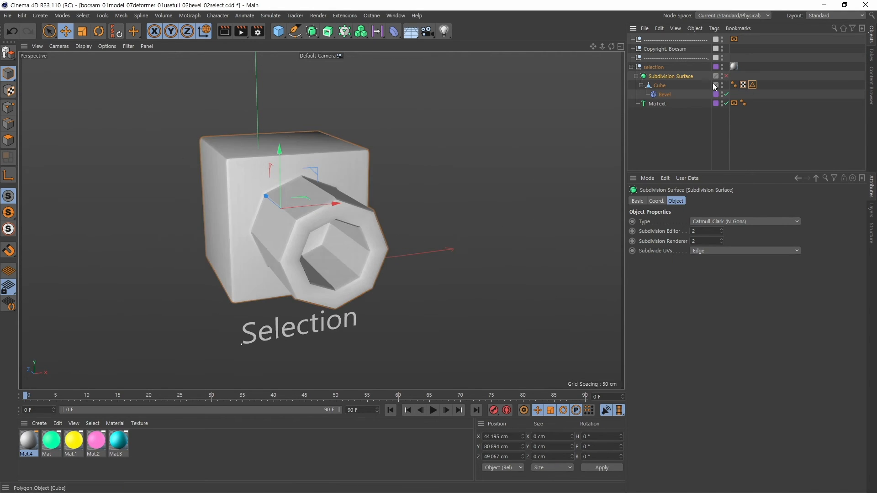
alt+drag(446, 223, 468, 214)
mouse_move(468, 214)
alt+middle_down()
mouse_move(437, 217)
mouse_move(475, 208)
mouse_move(459, 205)
mouse_move(479, 216)
alt+middle_up()
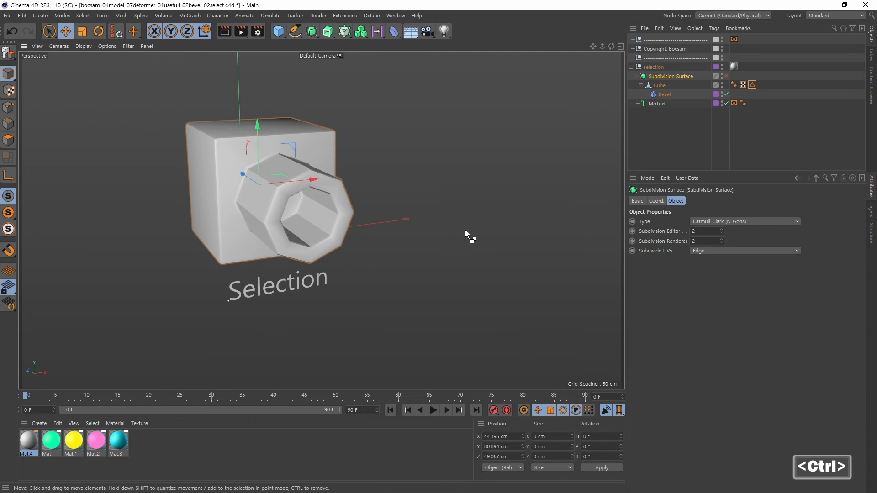
Step: Create a new project and add a Plane object viewed from above
key(ctrl+n)
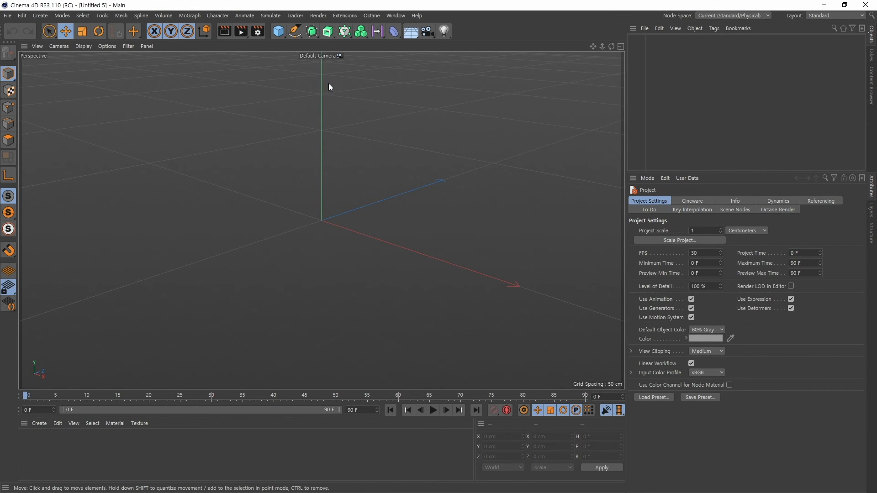
click(279, 33)
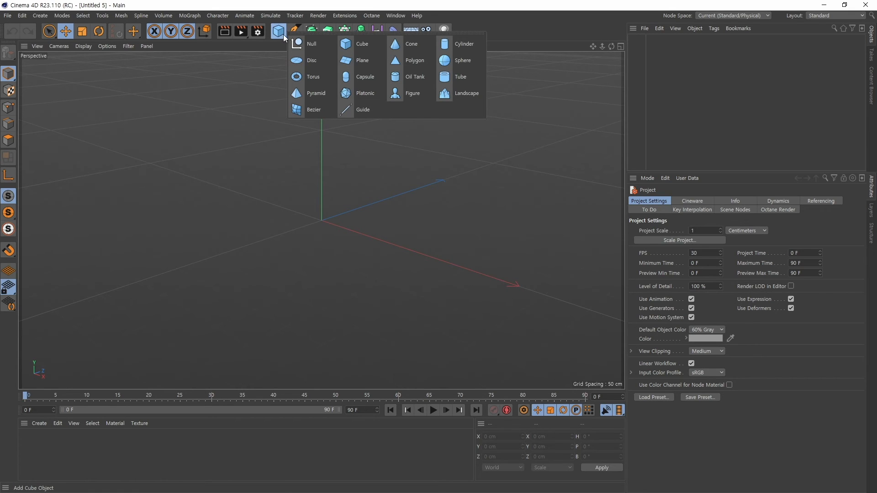
click(370, 59)
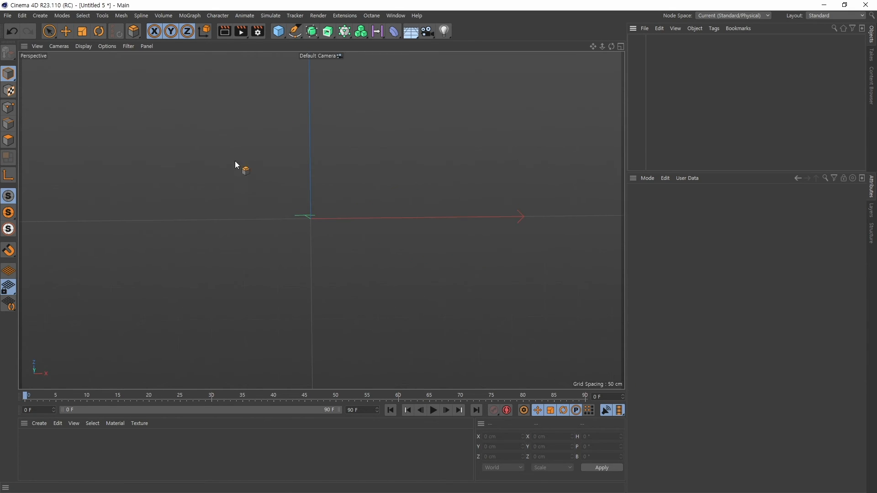
click(280, 33)
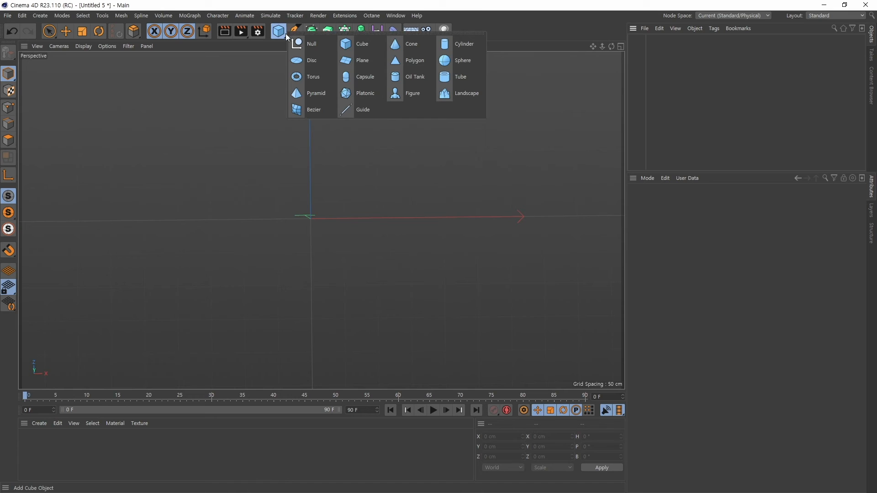
click(368, 61)
Step: Set both the width segments and the height segments of the plane to 2
click(687, 242)
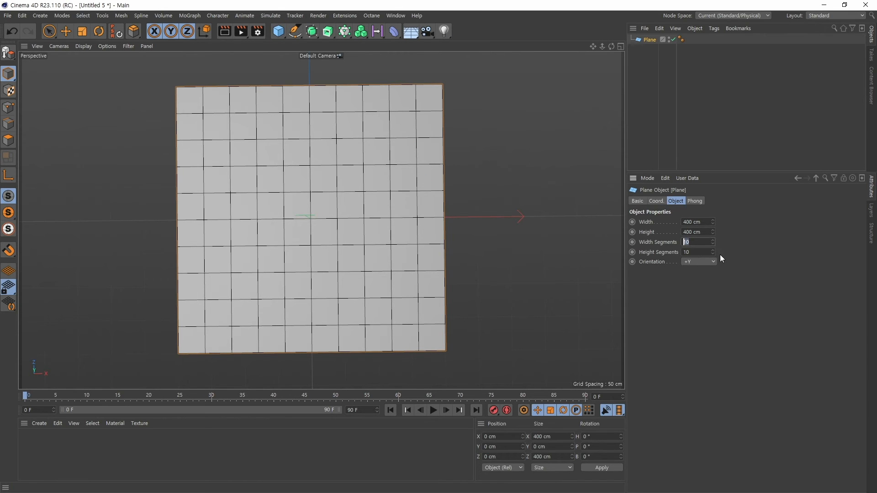
text(2)
click(695, 252)
text(2)
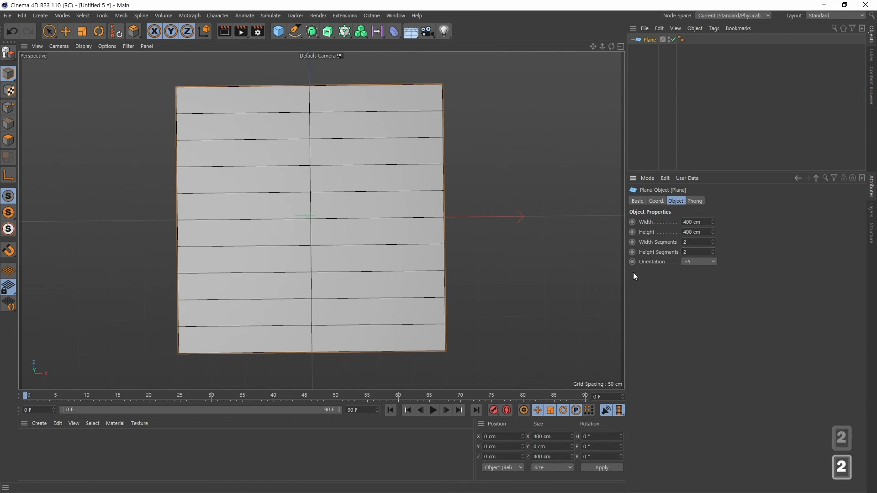
key(Return)
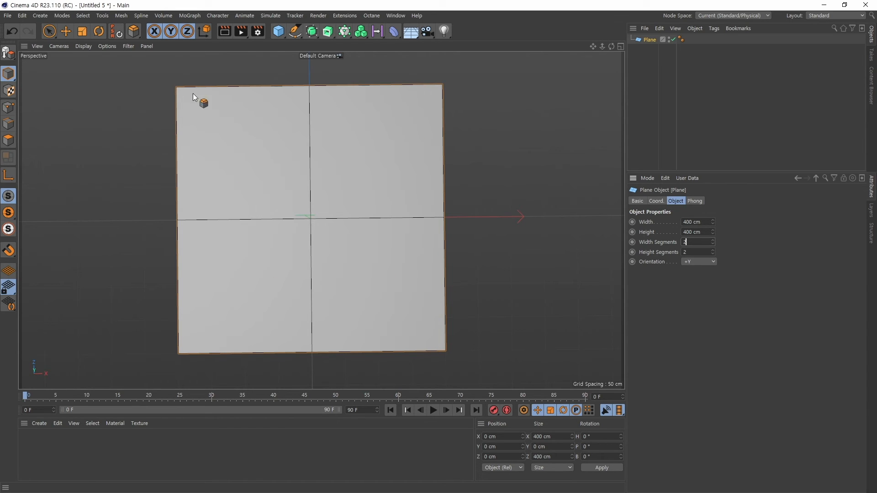
Step: Make the plane editable and triangulate all its polygons in polygon mode
click(15, 56)
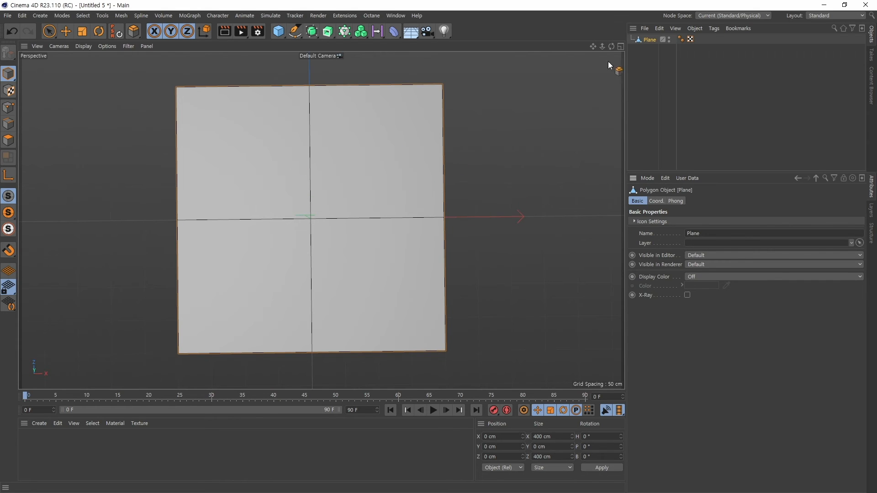
click(9, 141)
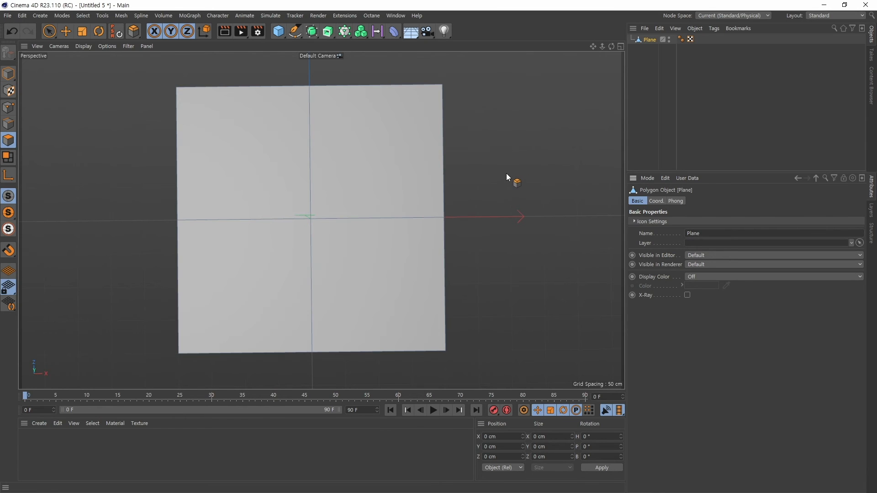
key(e)
right_click(502, 158)
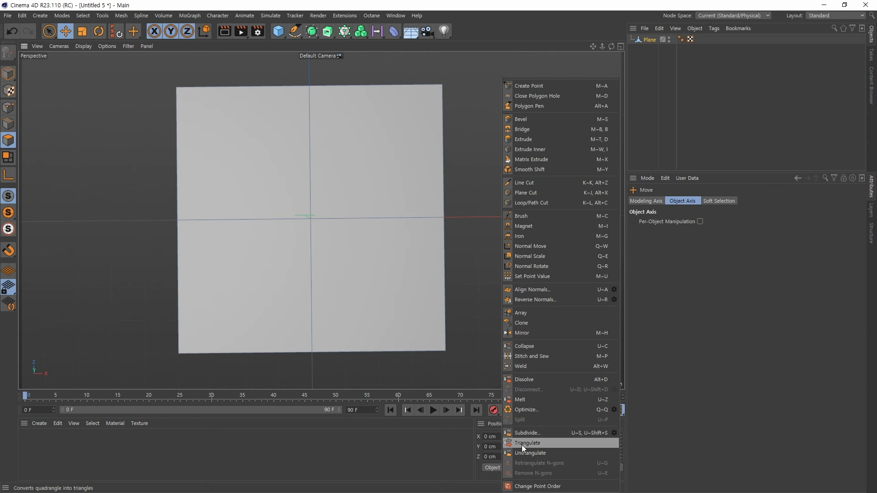
click(536, 443)
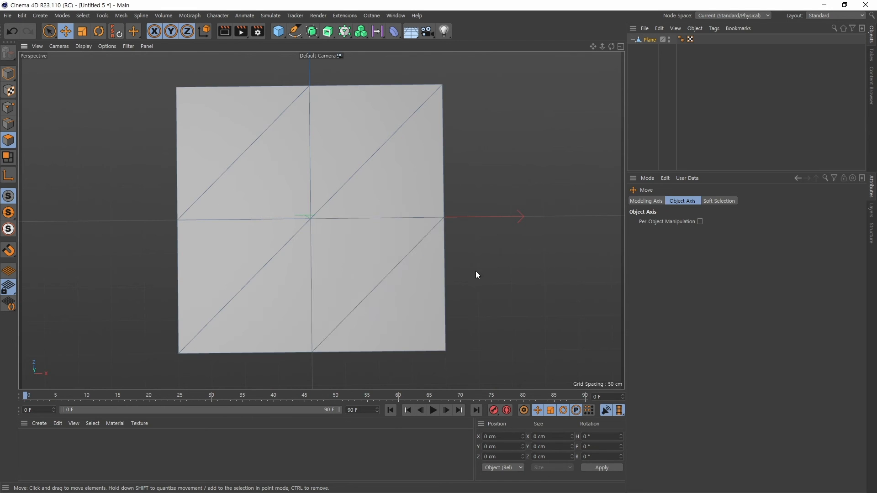
Step: Select the diagonal edges of the plane's upper-left and lower-right quadrants and spin them so all diagonals meet at the centre
alt+drag(475, 272, 497, 256)
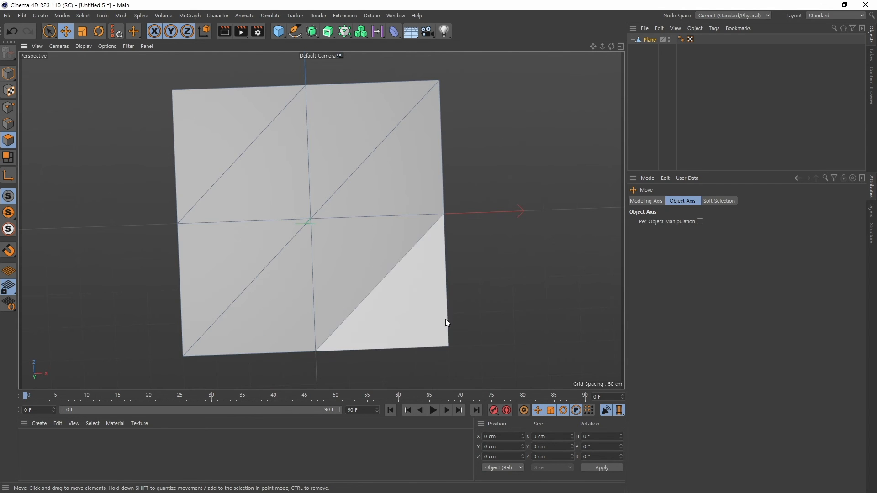
alt+drag(502, 296, 528, 283)
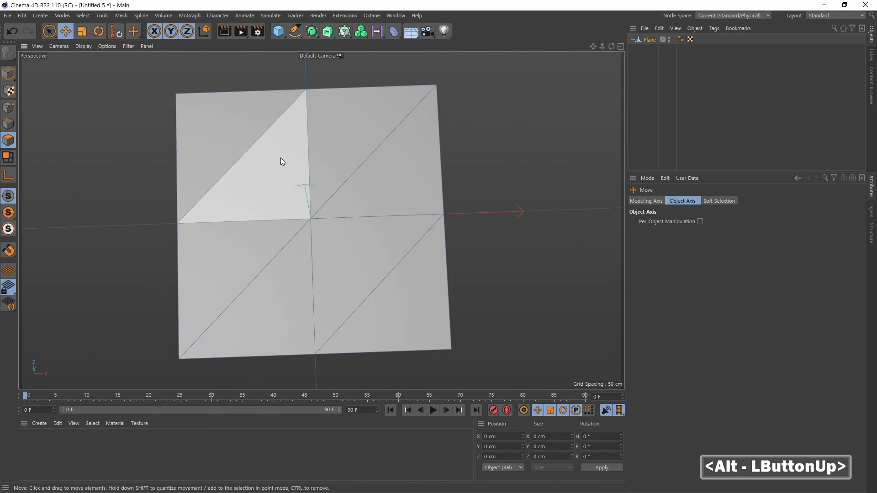
click(9, 124)
click(234, 169)
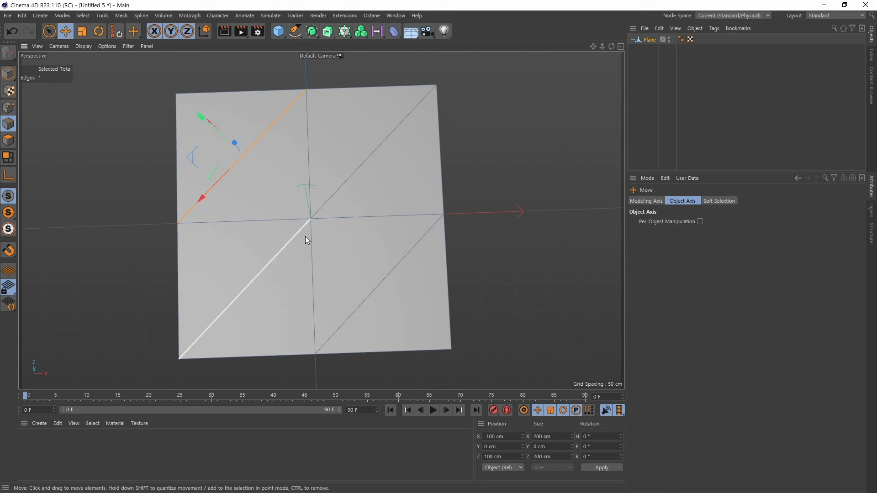
shift+click(377, 284)
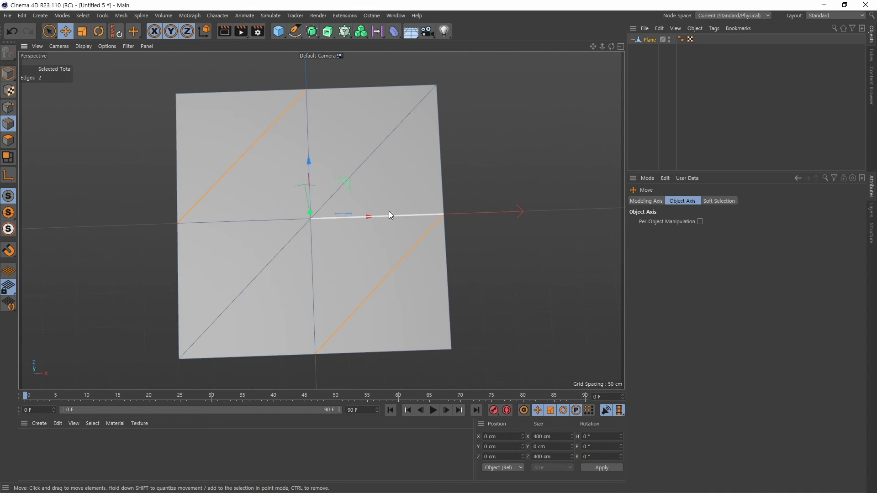
key(m)
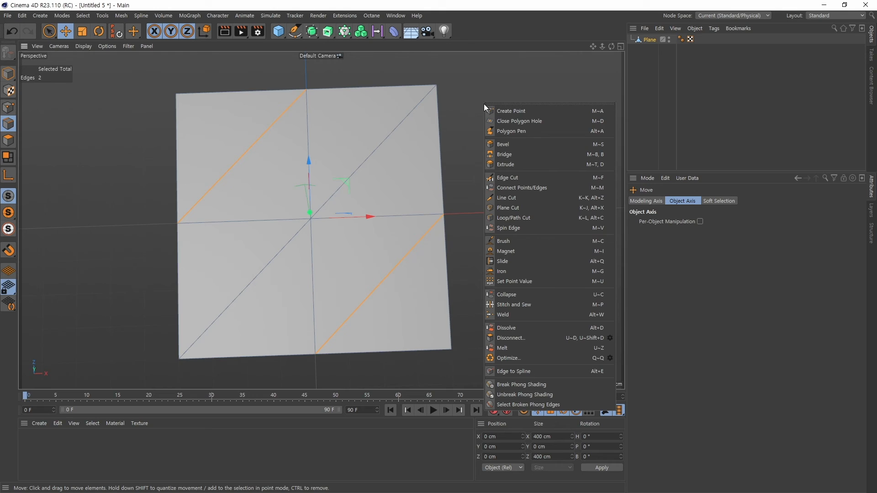
click(517, 228)
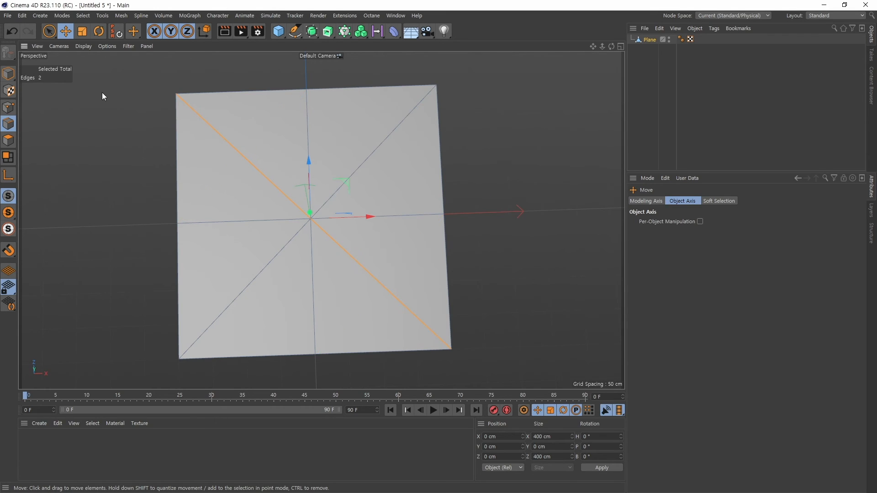
Step: Bevel the plane's centre point with an offset of about 111 cm and subdivision 0 to form an octagon
mouse_move(540, 213)
alt+mouse_down()
mouse_move(516, 238)
mouse_move(525, 215)
mouse_move(507, 215)
mouse_move(537, 219)
alt+mouse_up()
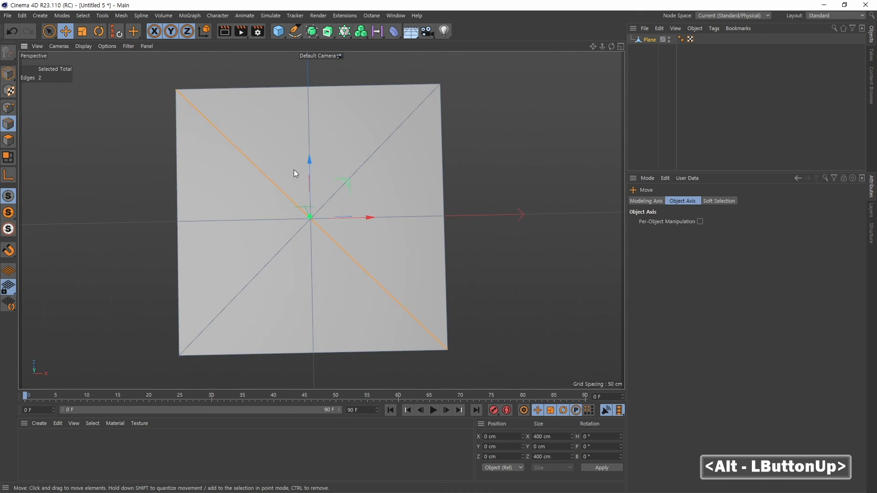
click(114, 166)
click(9, 108)
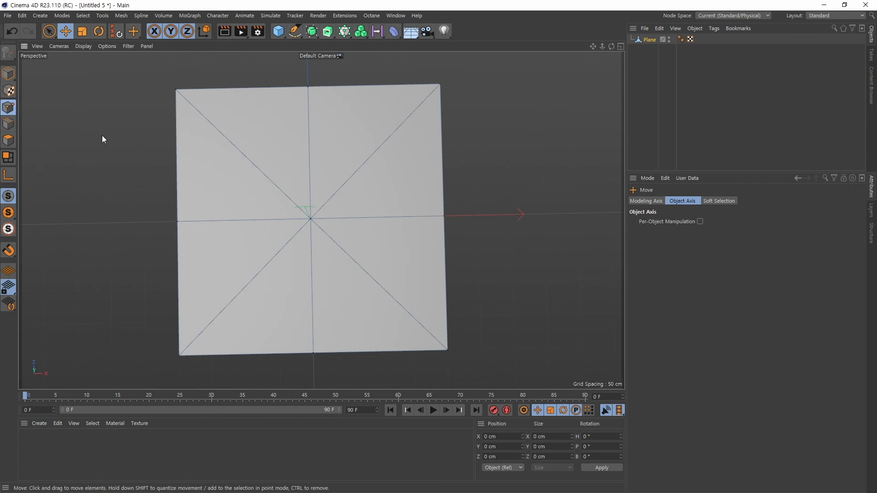
click(310, 214)
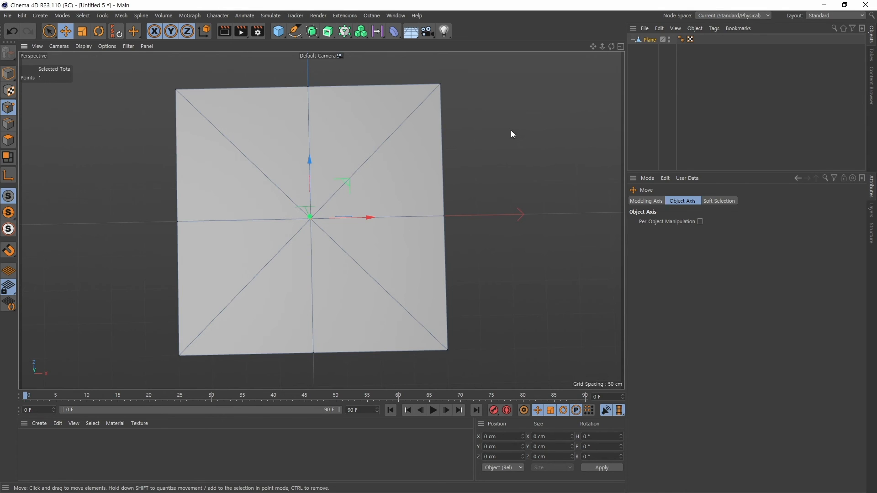
right_click(503, 120)
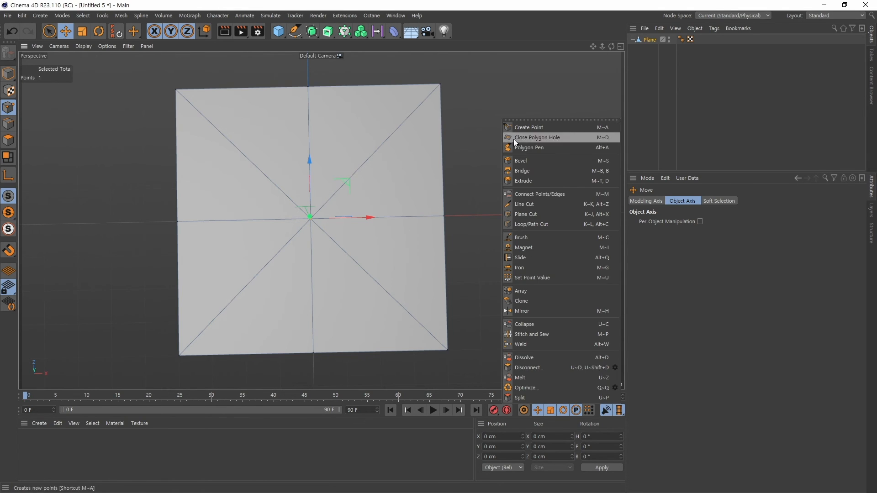
click(533, 162)
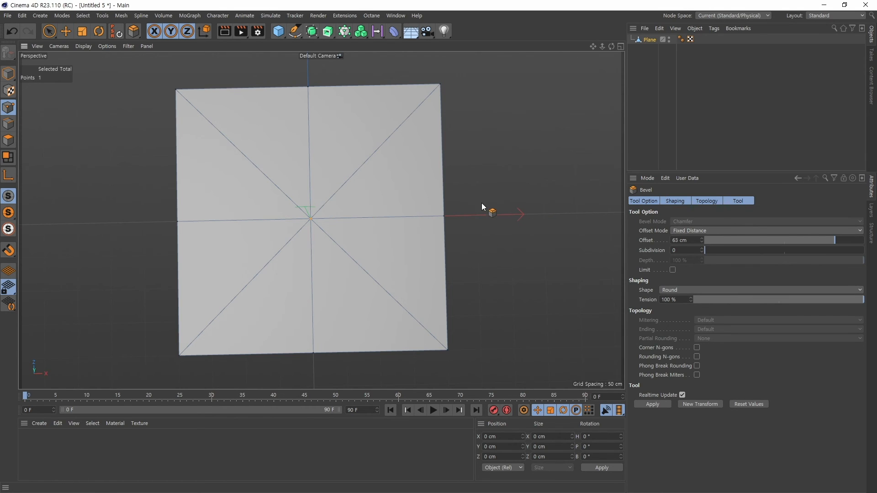
drag(475, 191, 526, 181)
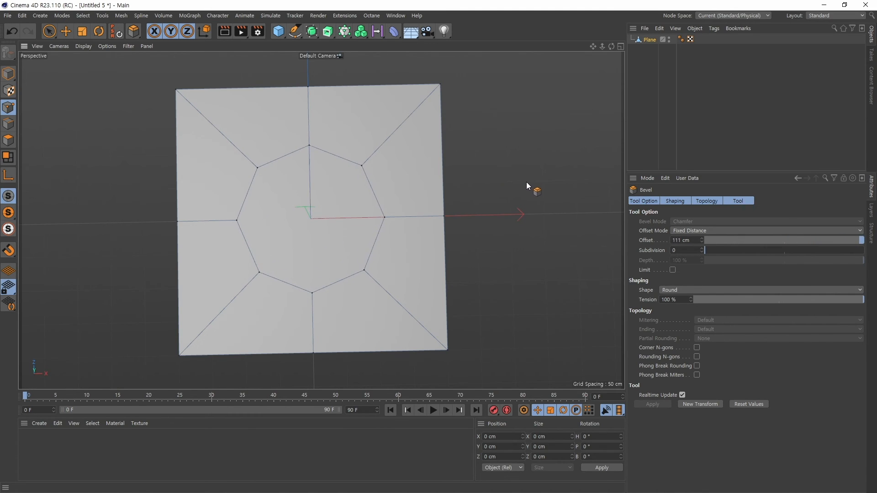
Step: Delete the octagonal polygon at the plane's centre in polygon mode, leaving an eight-sided hole
click(8, 140)
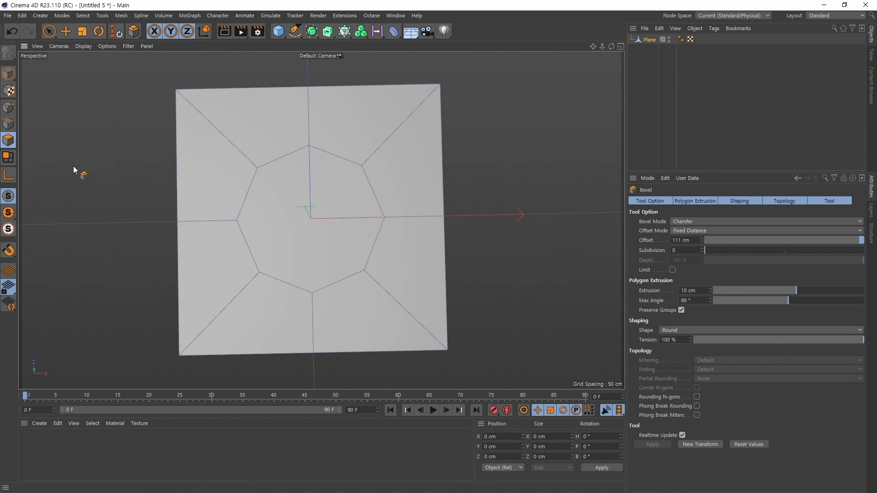
click(66, 31)
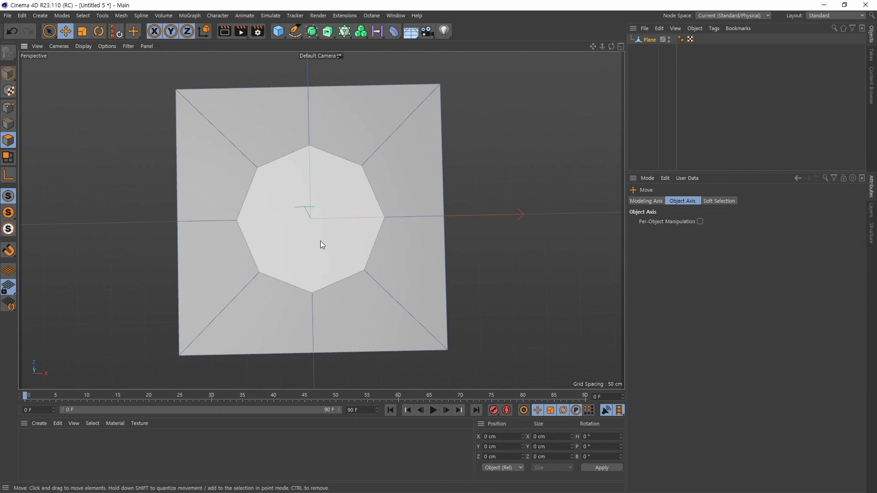
click(335, 247)
key(Delete)
key(Insert)
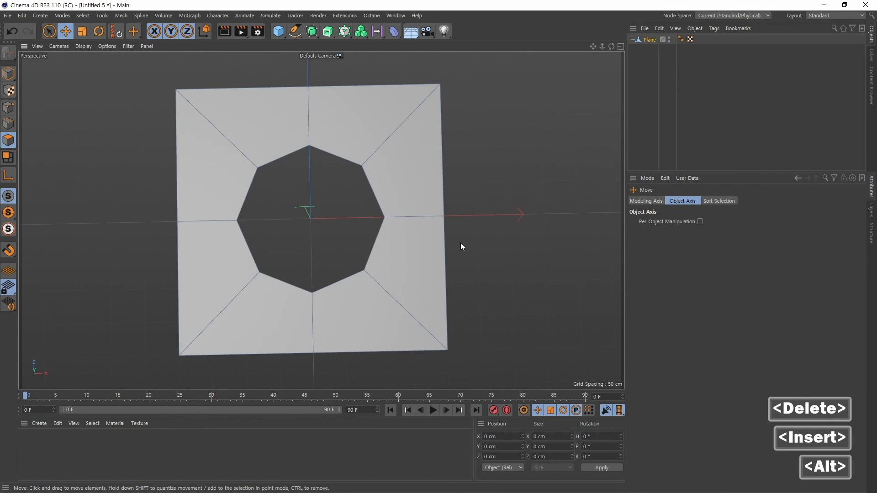
Step: Add a Subdivision Surface as the parent of the plane to smooth the octagonal hole
alt+drag(460, 243, 515, 254)
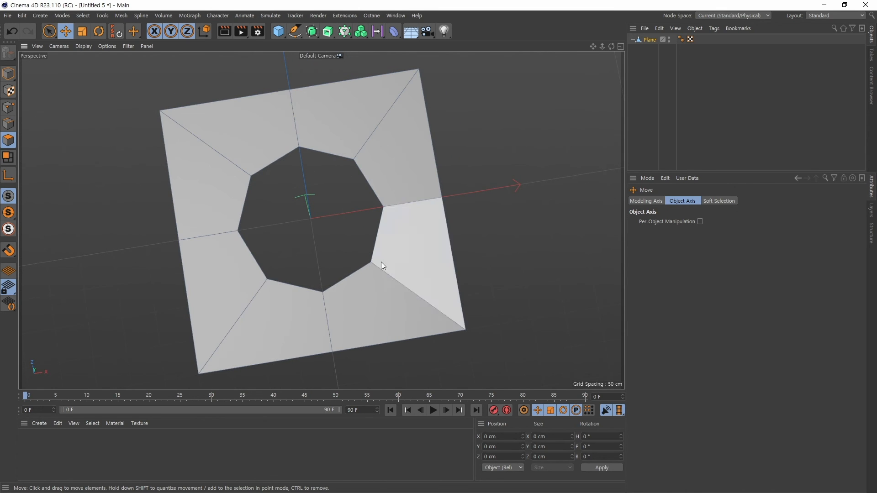
alt+drag(504, 255, 486, 210)
click(648, 40)
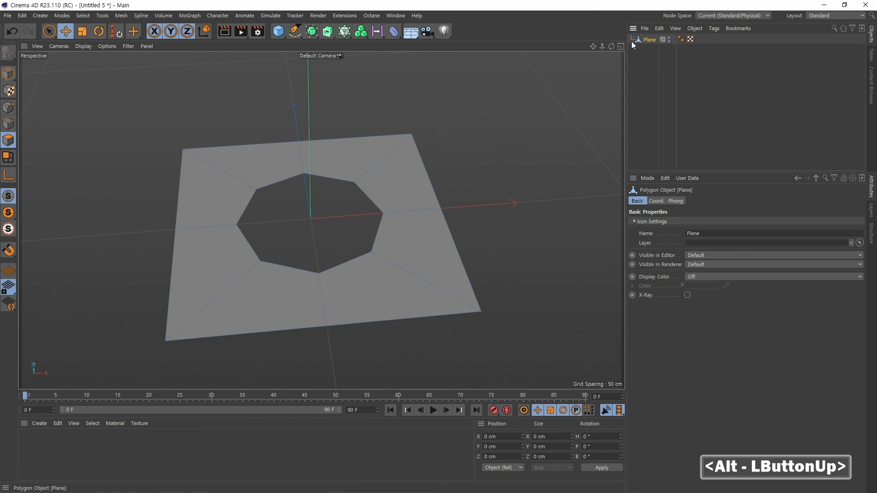
alt+click(312, 32)
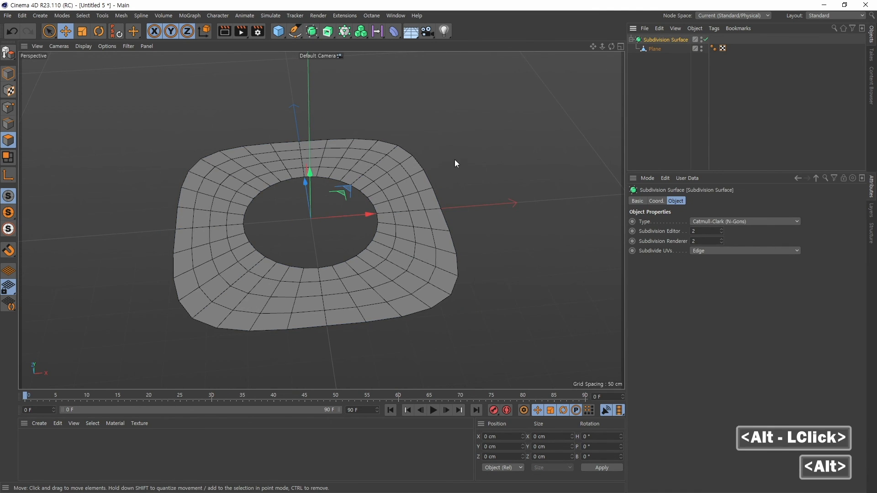
alt+drag(454, 160, 471, 237)
Step: Toggle the Subdivision Surface off and on to compare the octagonal and smoothed hole, leaving it disabled
click(705, 39)
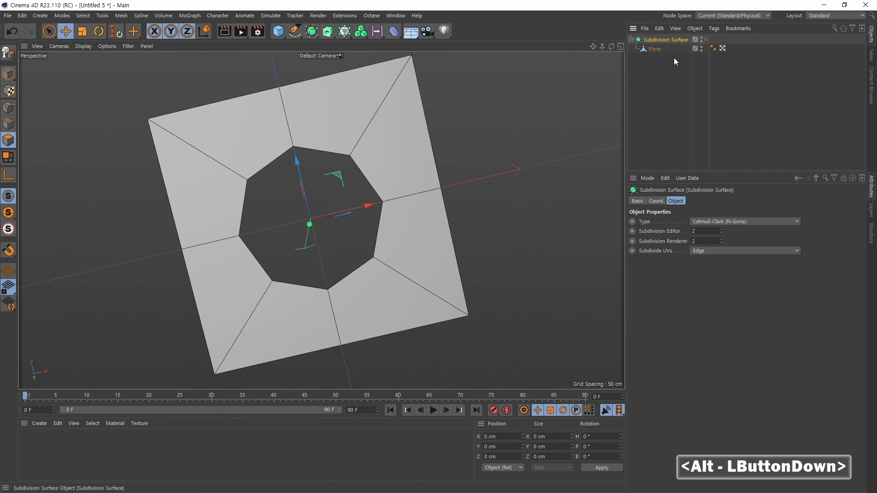
click(705, 39)
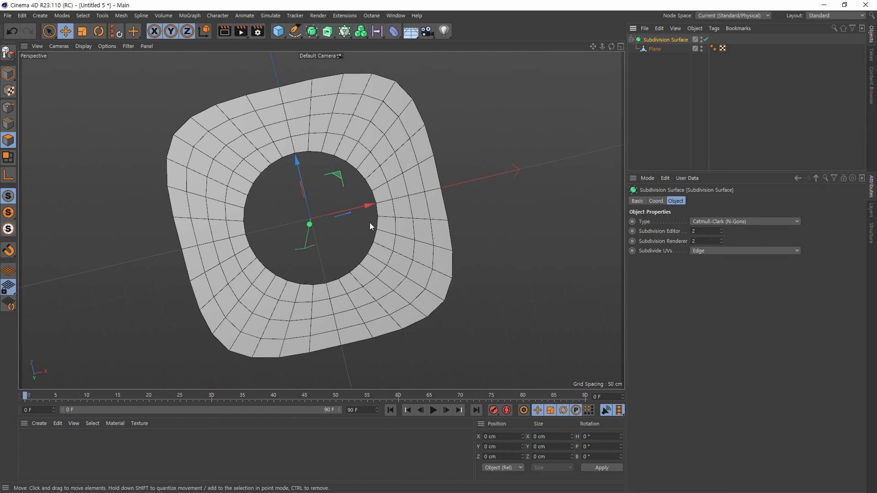
alt+drag(461, 250, 571, 211)
key(q)
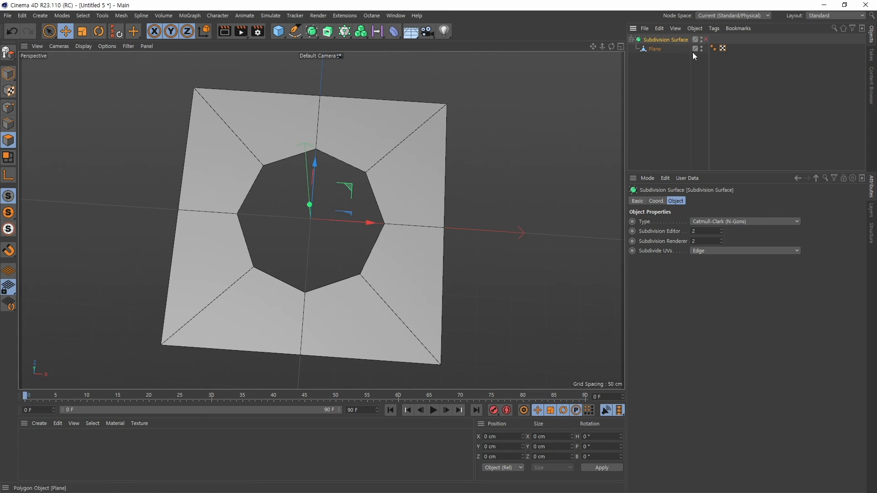
Step: Switch to the open project bocsam_01model_07deformer_01usefull_02bevel_02select.c4d
key(v)
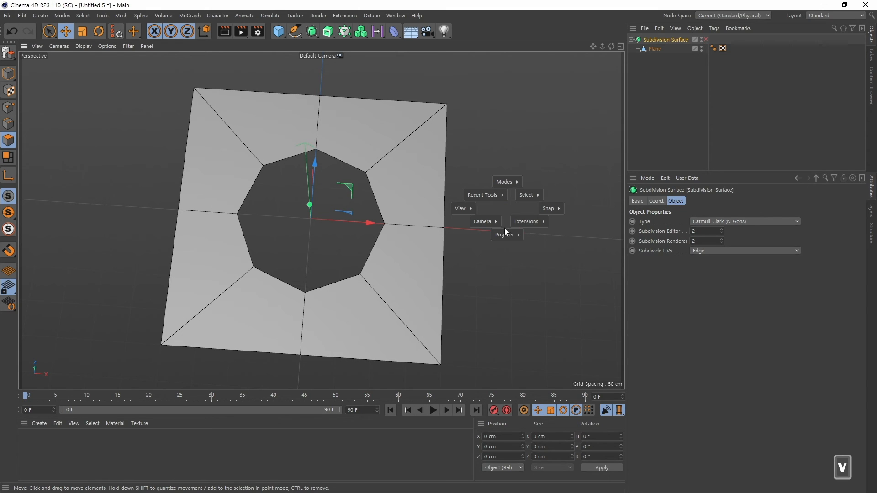
mouse_move(504, 233)
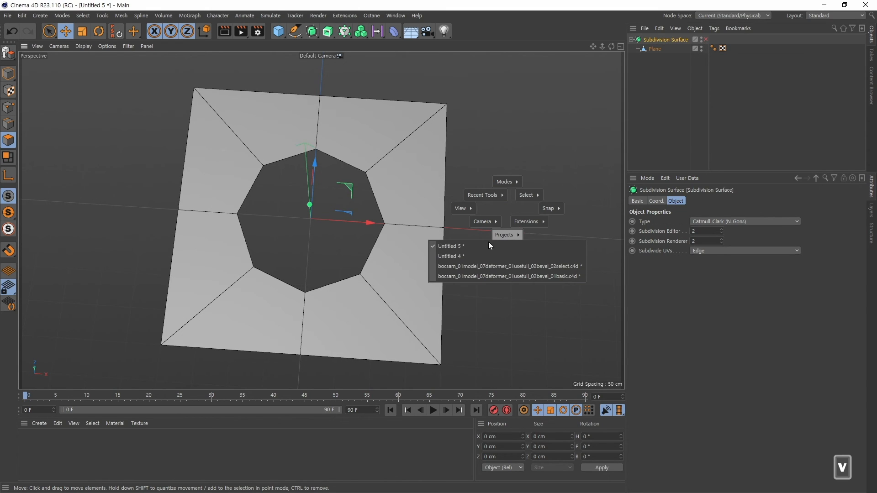
click(483, 266)
Step: Disable the Bevel deformer under the cube and examine the unbeveled block and its octagonal tube from several angles
alt+drag(388, 246, 323, 237)
alt+right_drag(271, 209, 323, 204)
alt+middle_drag(325, 205, 345, 240)
alt+drag(344, 240, 402, 251)
click(726, 95)
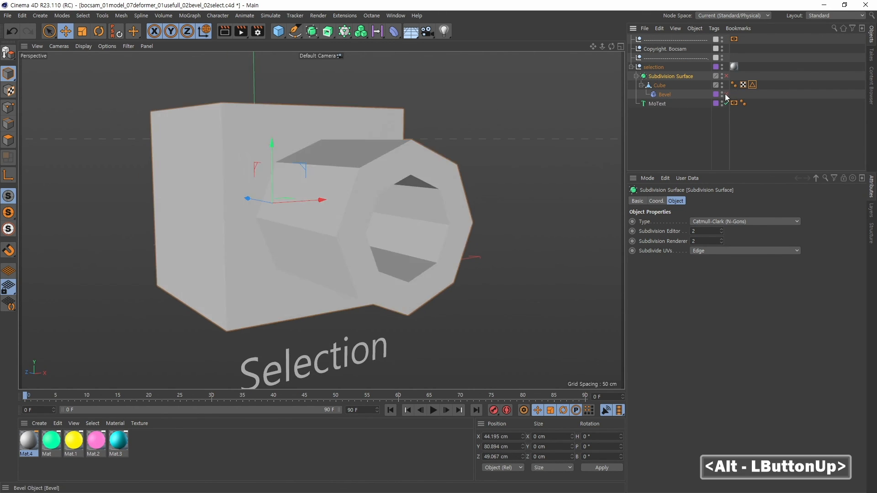
alt+middle_drag(483, 203, 500, 202)
alt+right_drag(500, 202, 412, 245)
alt+drag(198, 270, 222, 287)
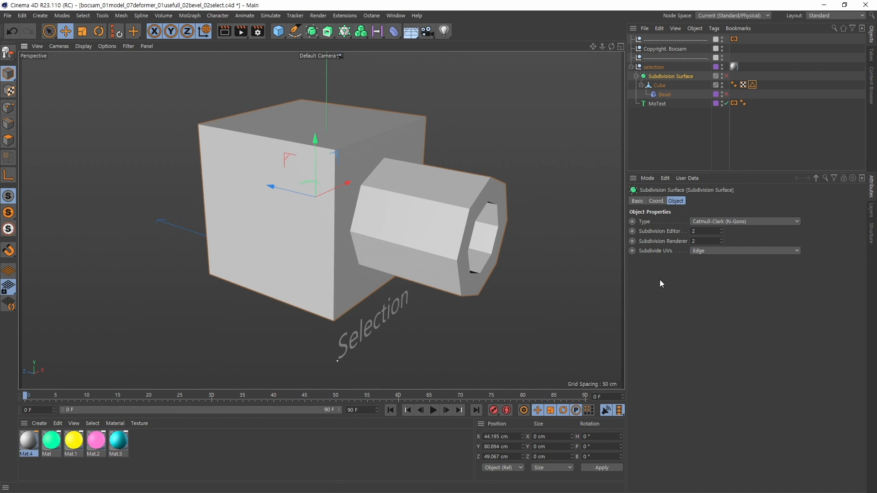
alt+middle_drag(505, 194, 479, 190)
alt+drag(480, 190, 506, 208)
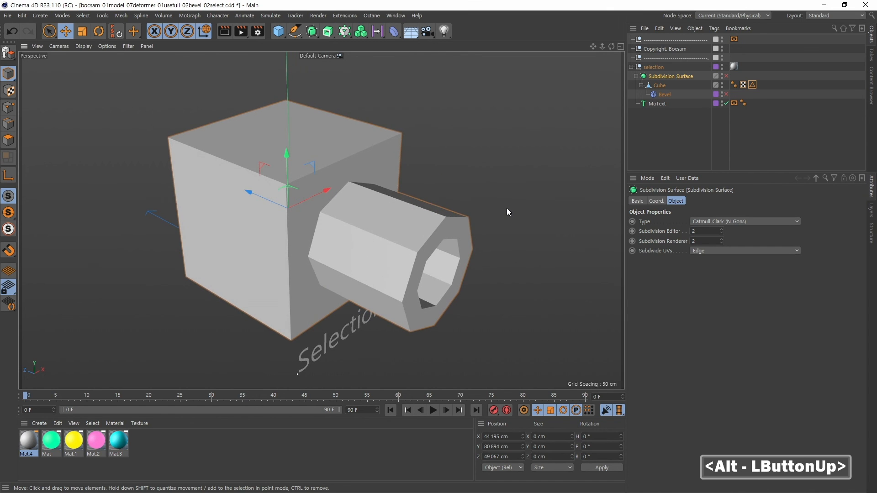